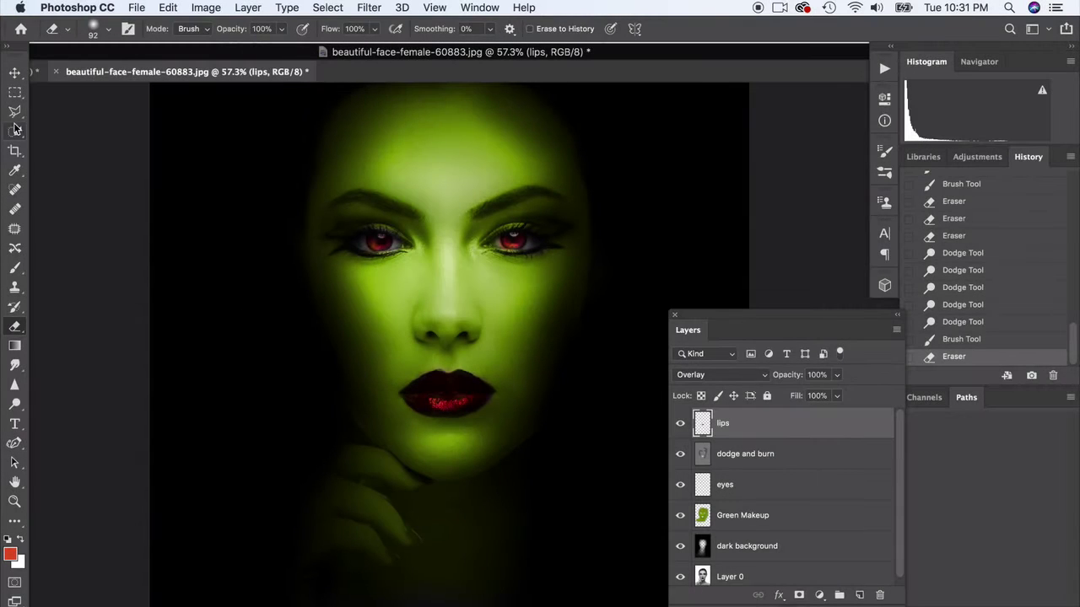
Switch to the Move tool and select the base portrait layer, Layer 0
click(12, 74)
click(68, 293)
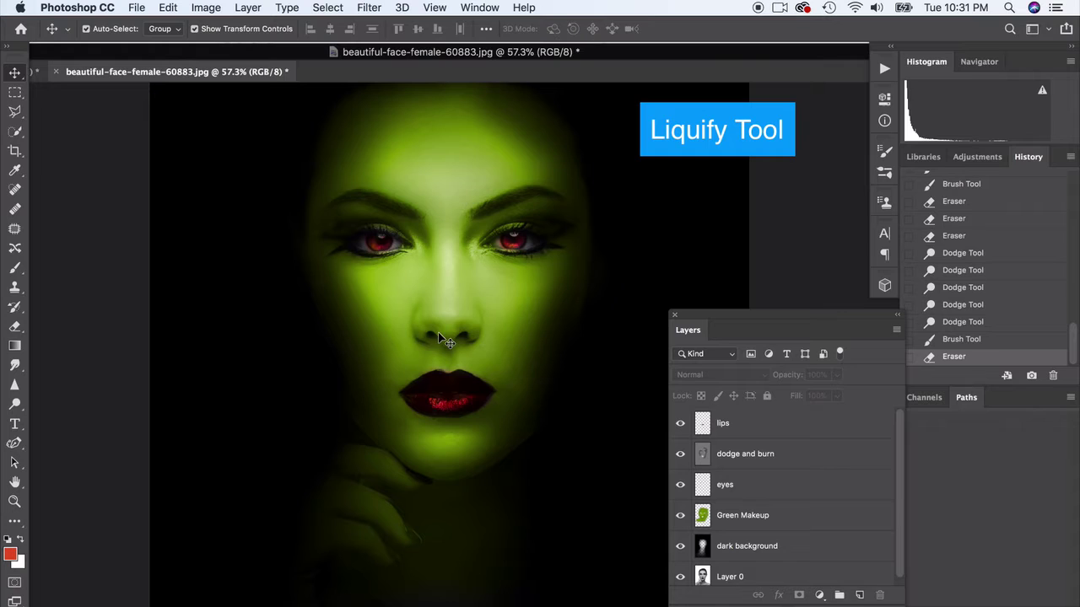
click(367, 4)
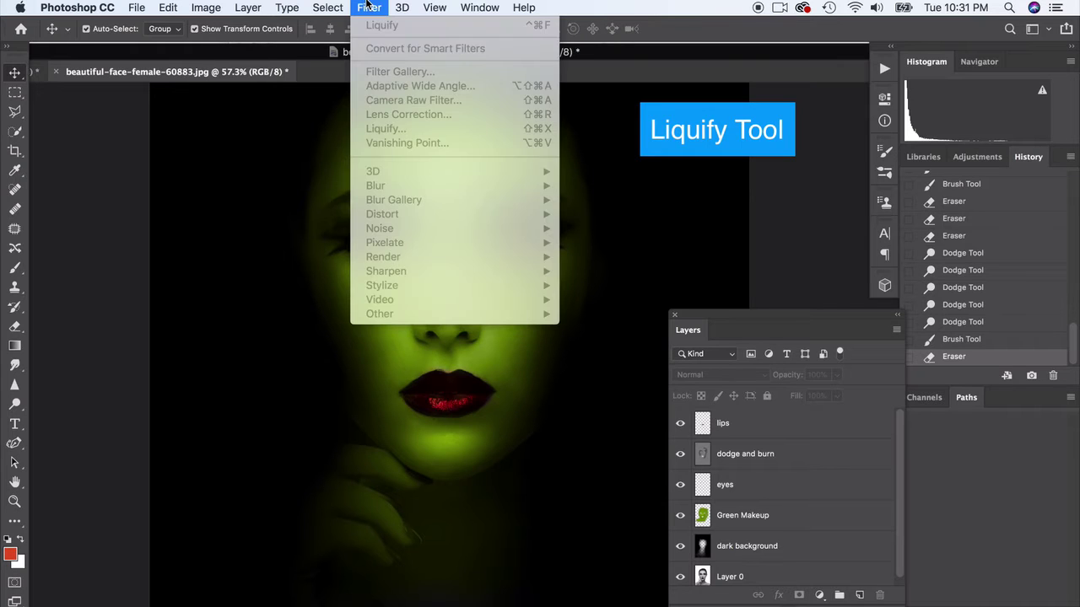
click(367, 4)
scroll(796, 573, down, 1)
click(758, 572)
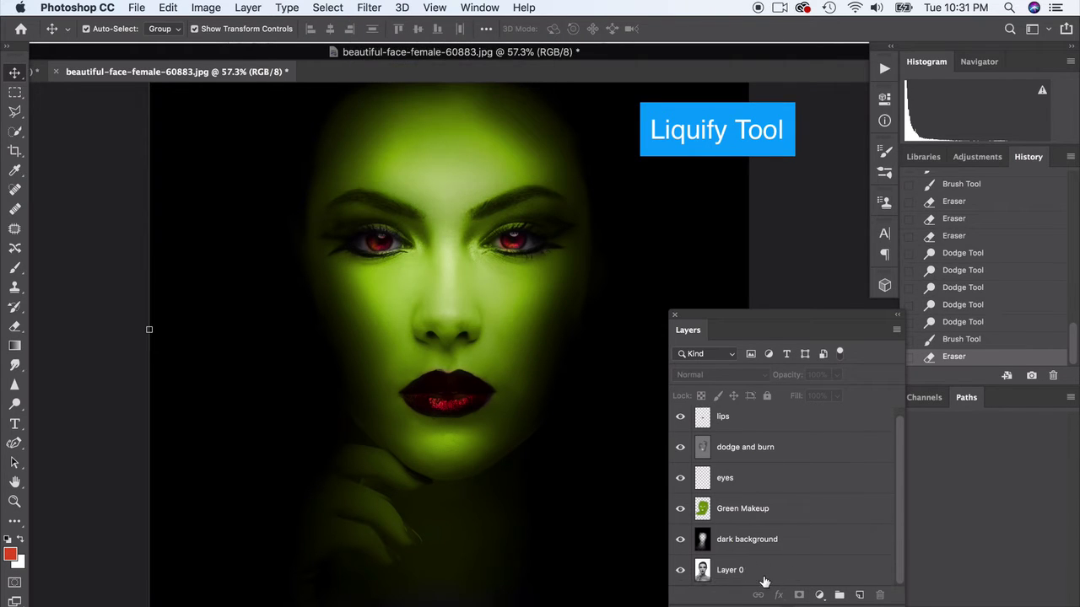
click(367, 7)
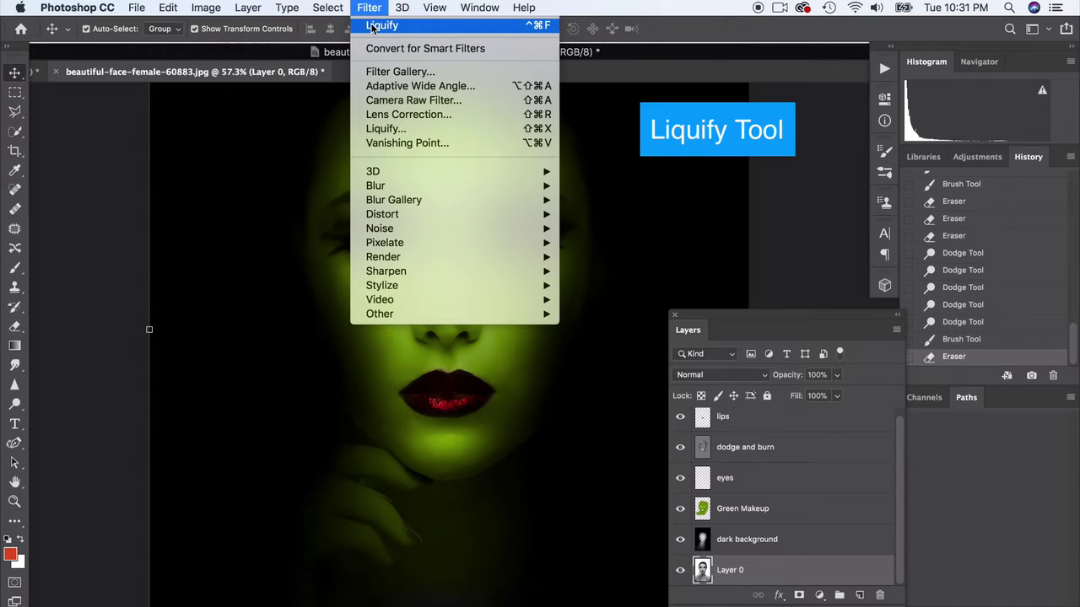
click(372, 27)
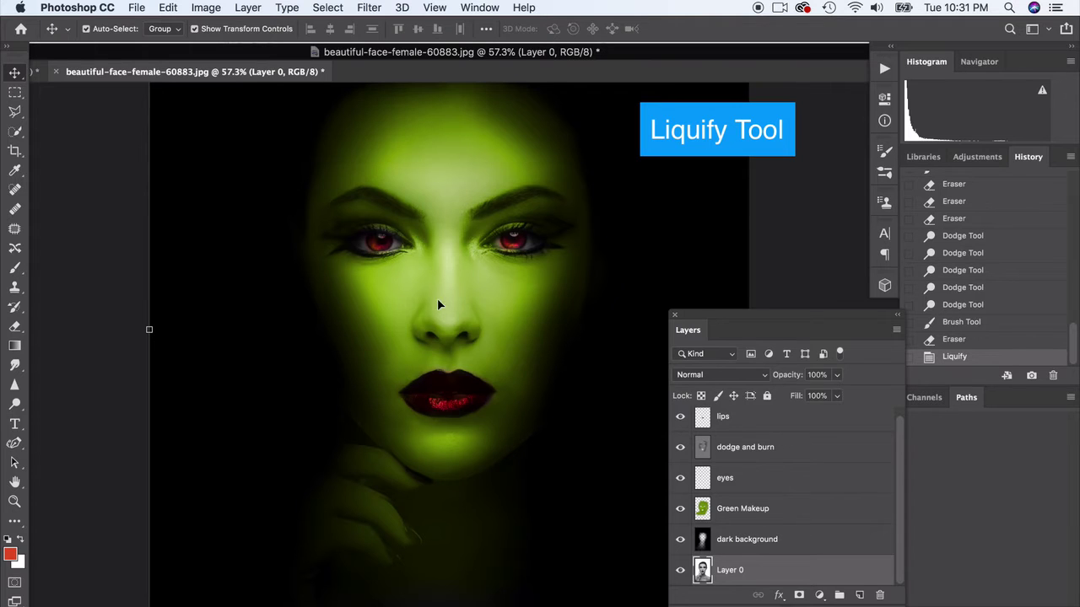
key(super+z)
Open the Liquify filter dialog for Layer 0
click(327, 8)
mouse_move(369, 7)
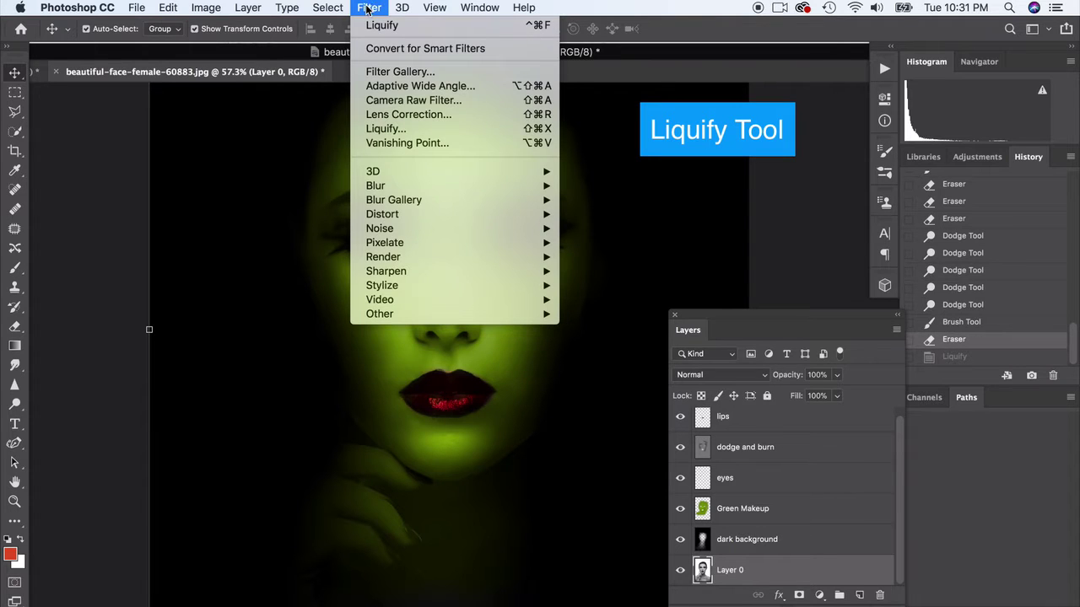
click(435, 128)
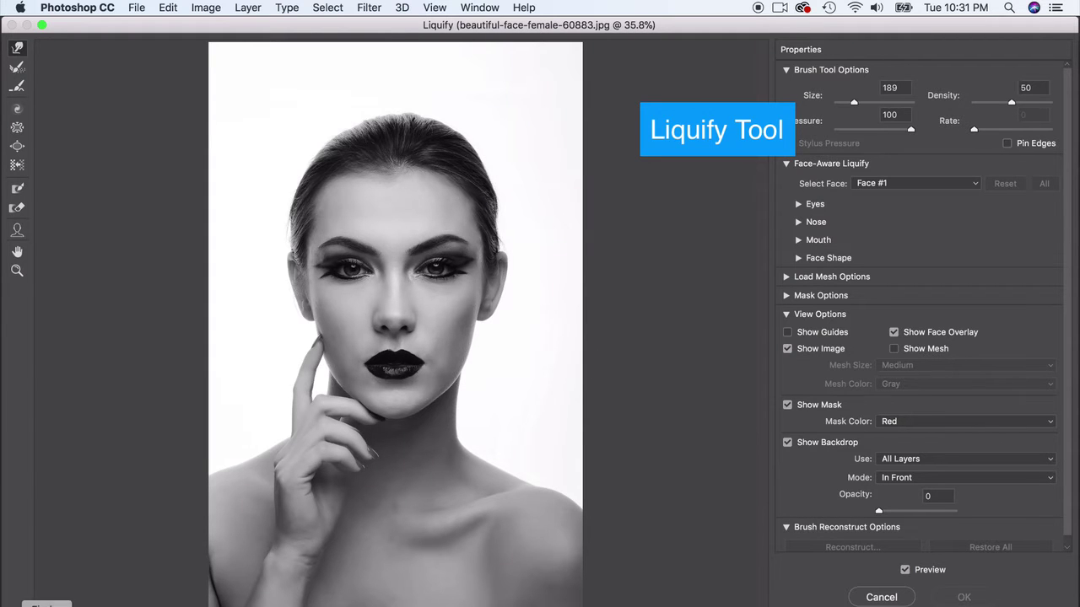
key(super+plus)
key(super+plus)
key(super+plus)
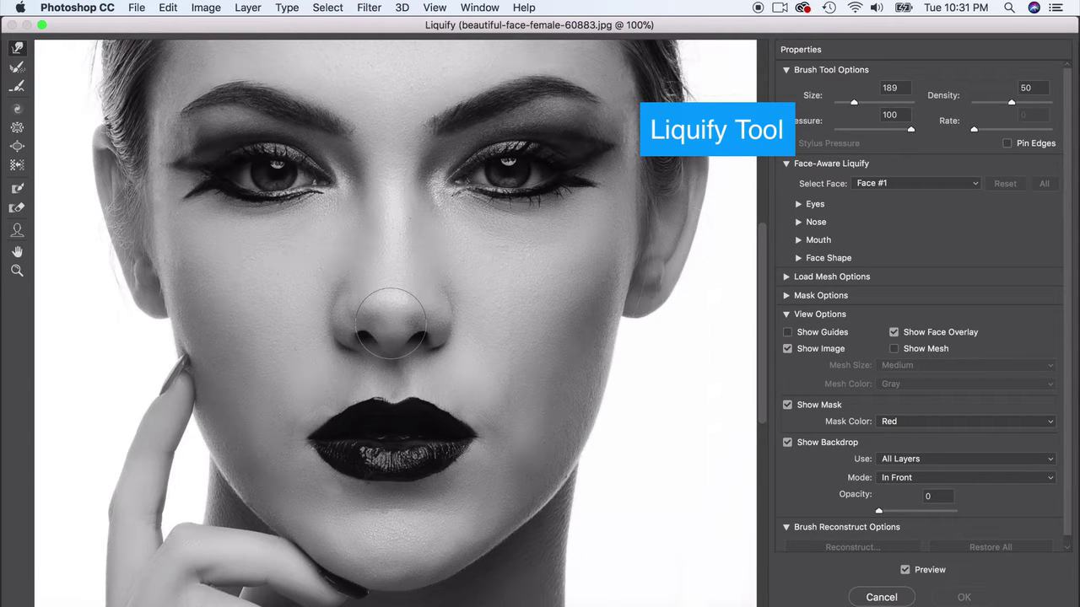
Slim the nose by pushing its sides inward with the Forward Warp tool at brush size 166
drag(390, 302, 391, 300)
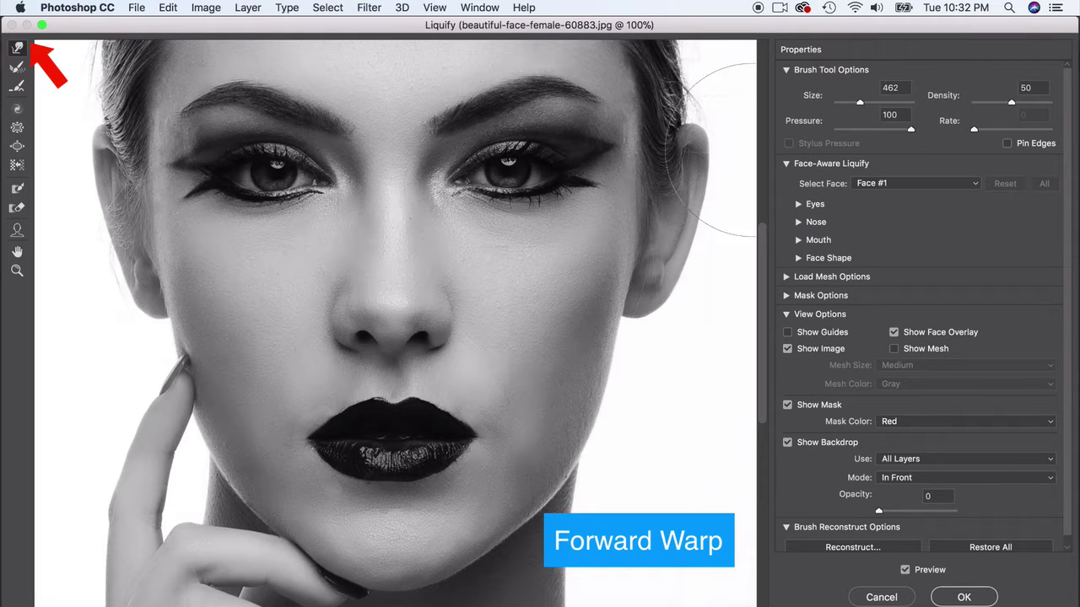
drag(856, 104, 853, 103)
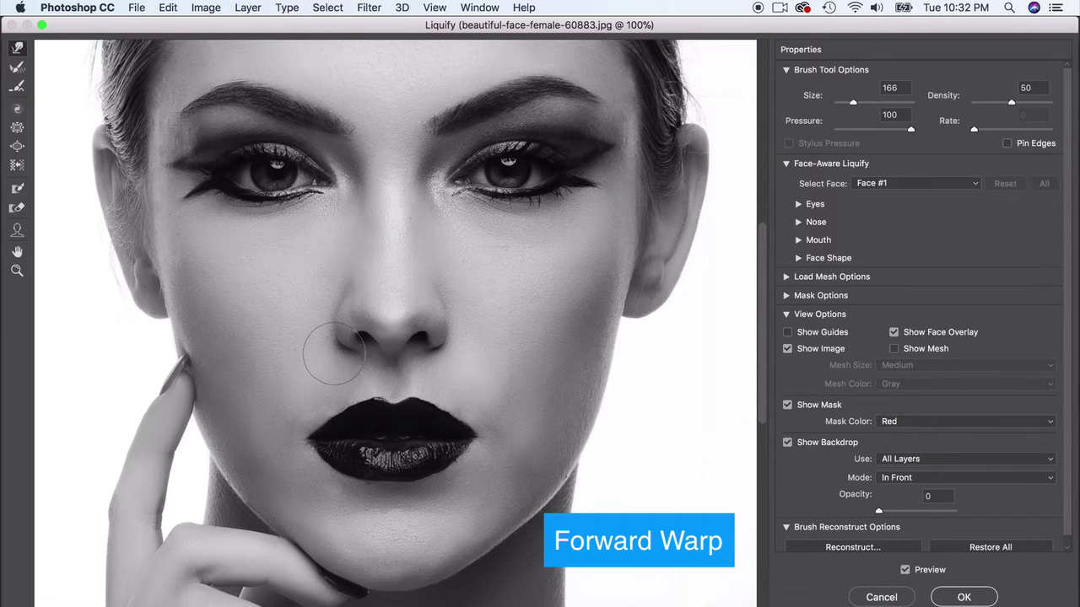
drag(336, 349, 357, 350)
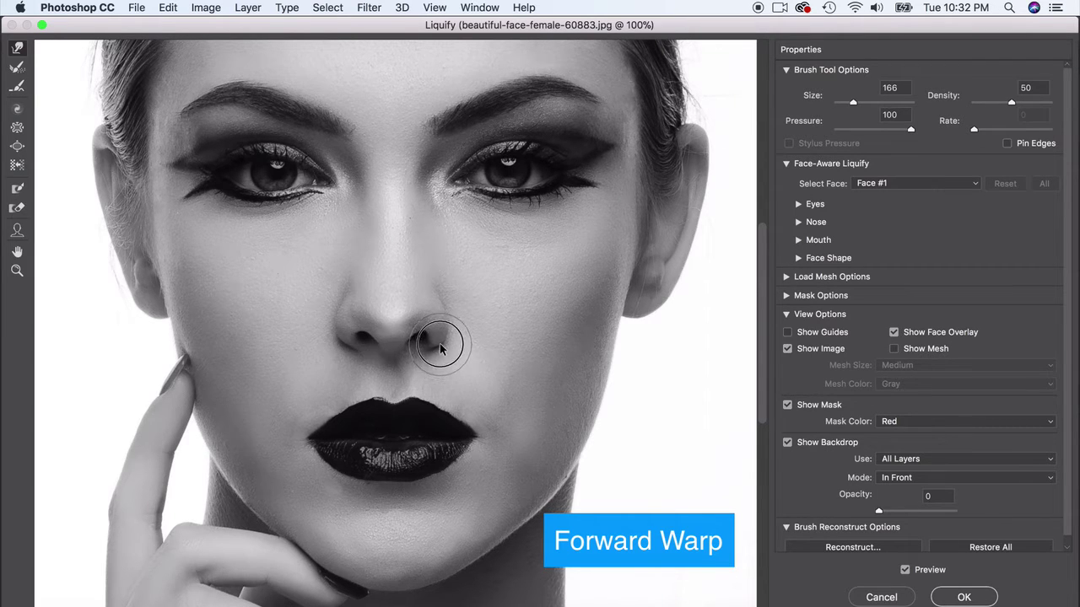
scroll(354, 313, up, 10)
scroll(329, 363, down, 12)
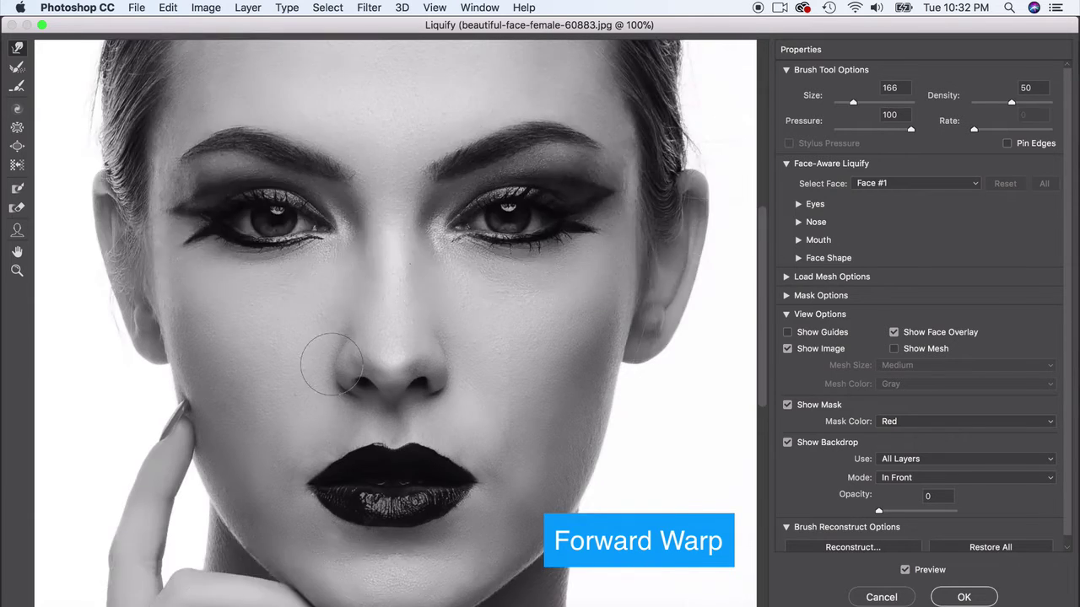
Raise the arch of the left eyebrow with Forward Warp at brush size 243 and apply the Liquify filter
scroll(349, 372, up, 8)
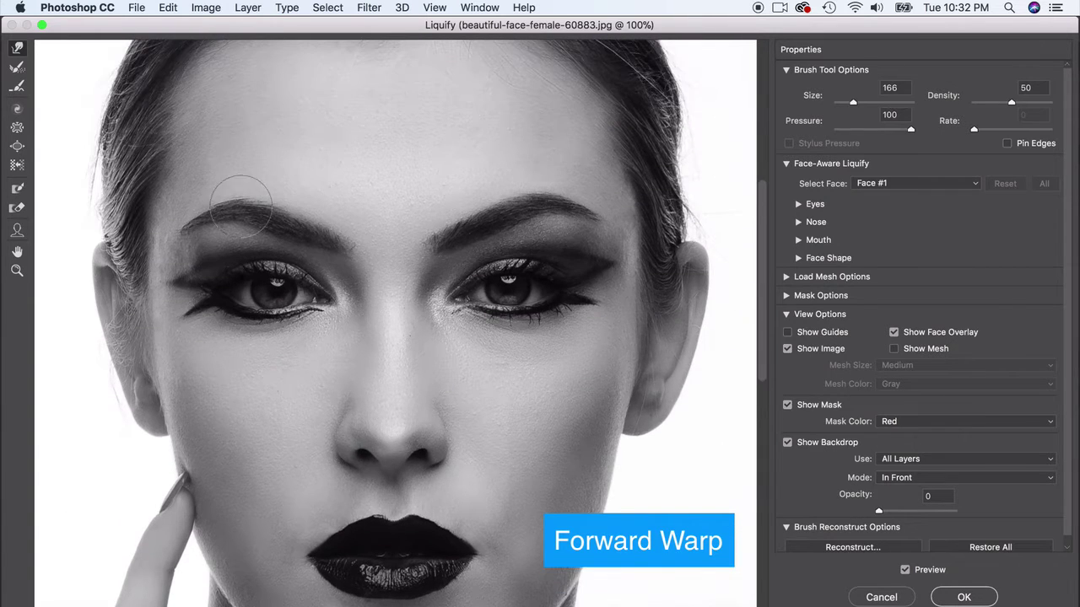
drag(264, 215, 259, 200)
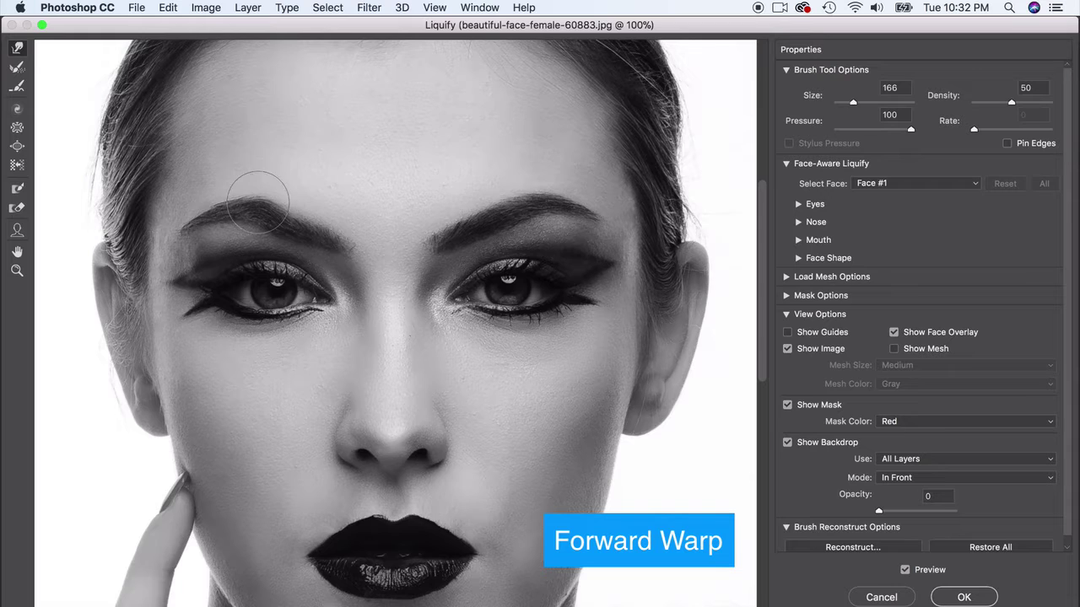
key(super+z)
drag(858, 102, 860, 103)
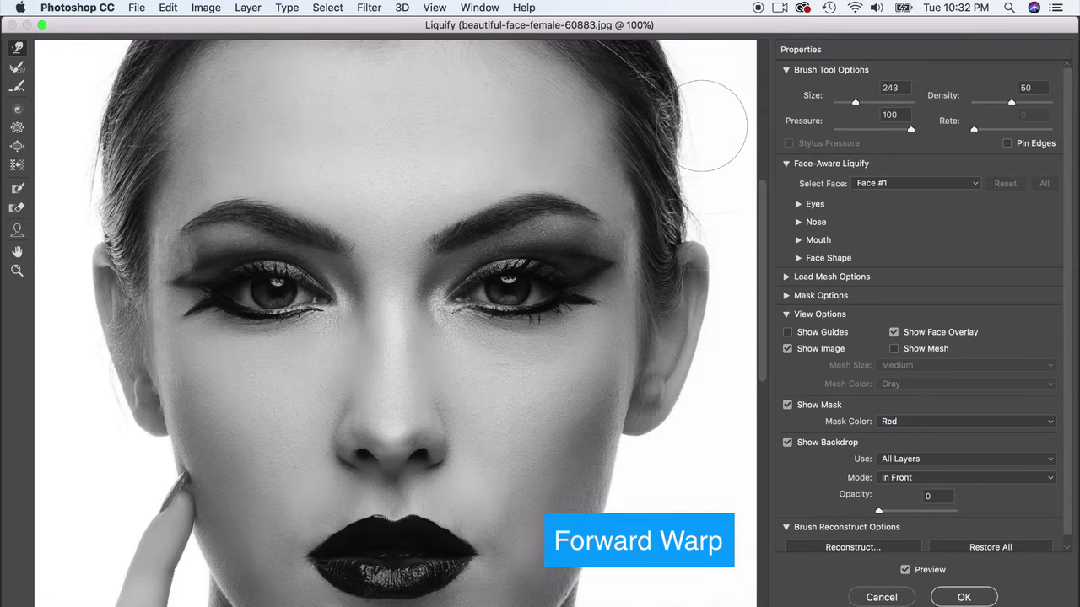
drag(277, 220, 276, 215)
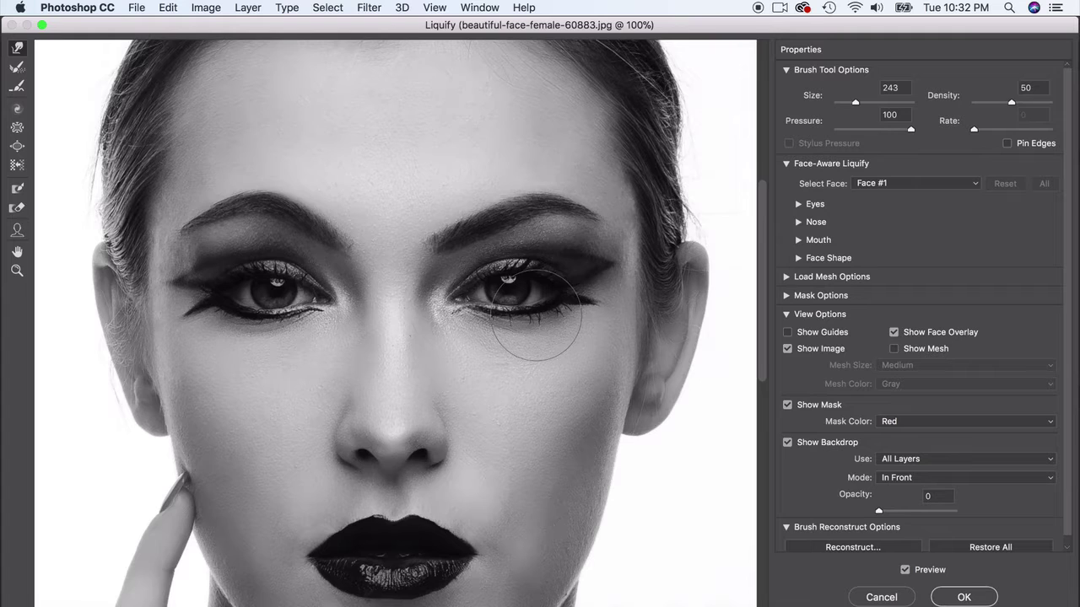
scroll(489, 291, down, 1)
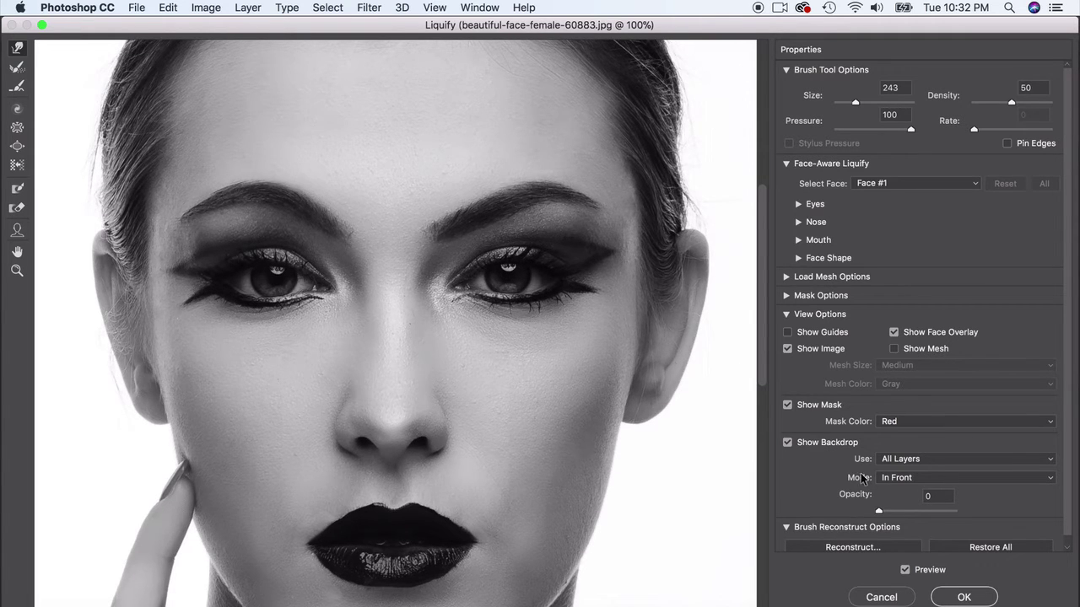
click(944, 597)
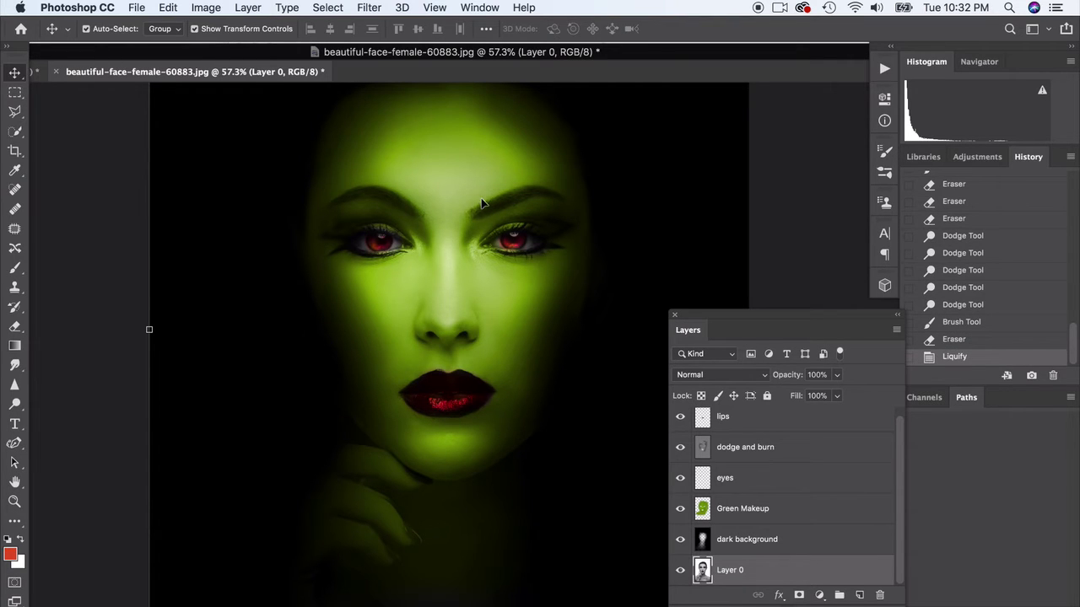
Select the dark background layer, compare the hand with that layer hidden and shown, and keep the Normal blend mode
alt+scroll(549, 275, up, 5)
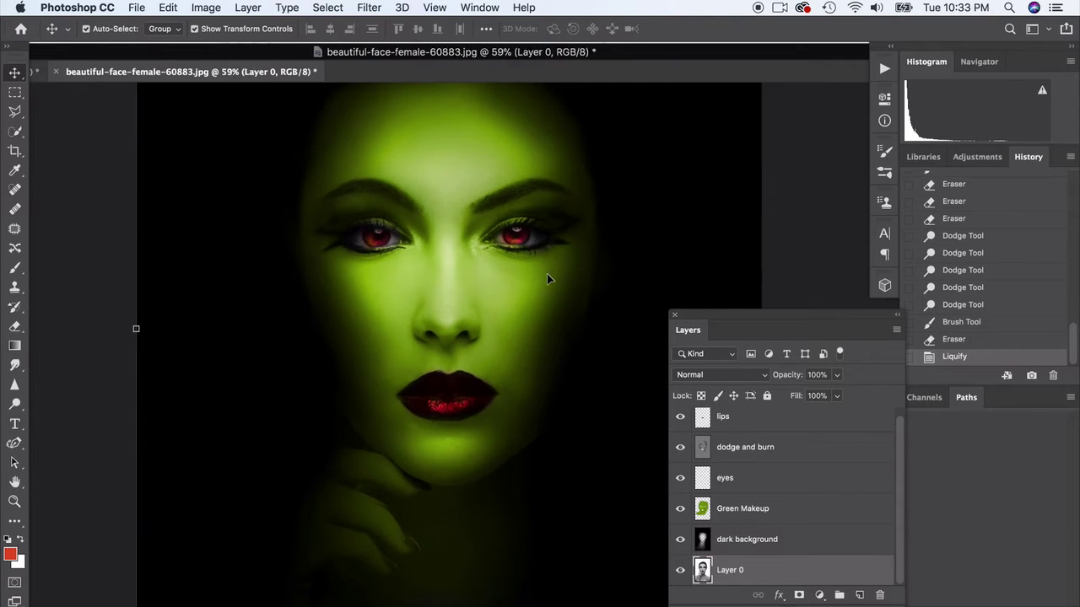
scroll(426, 472, down, 2)
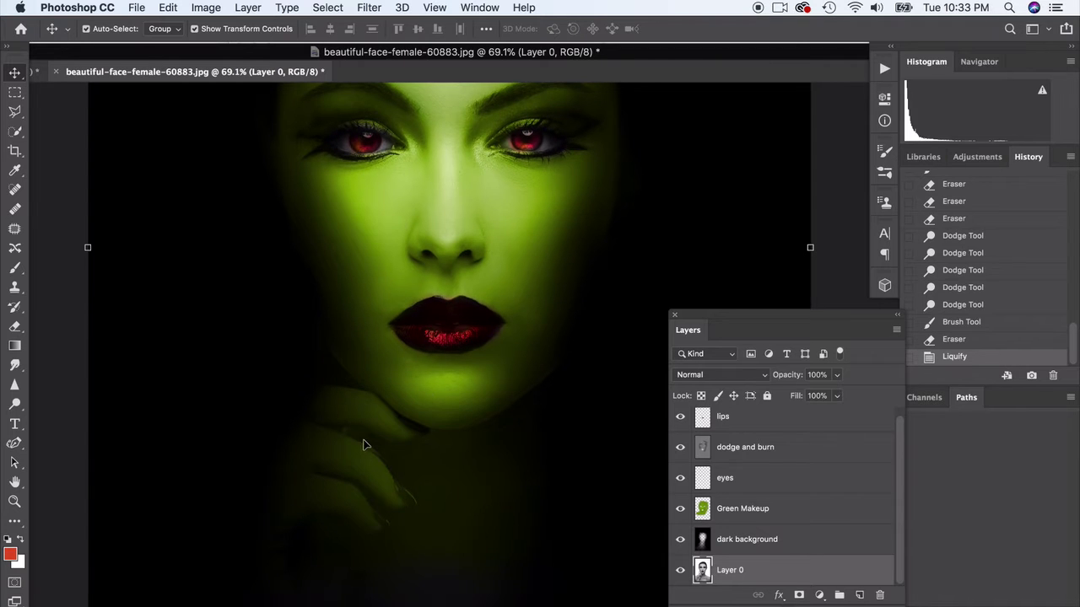
alt+scroll(363, 444, up, 4)
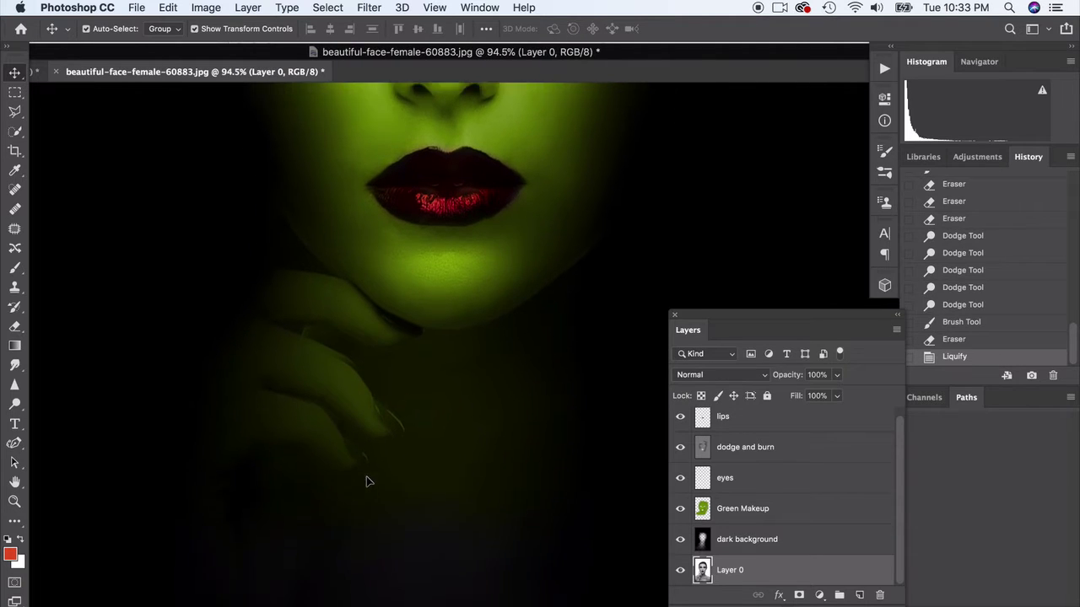
scroll(367, 481, down, 2)
scroll(280, 328, up, 2)
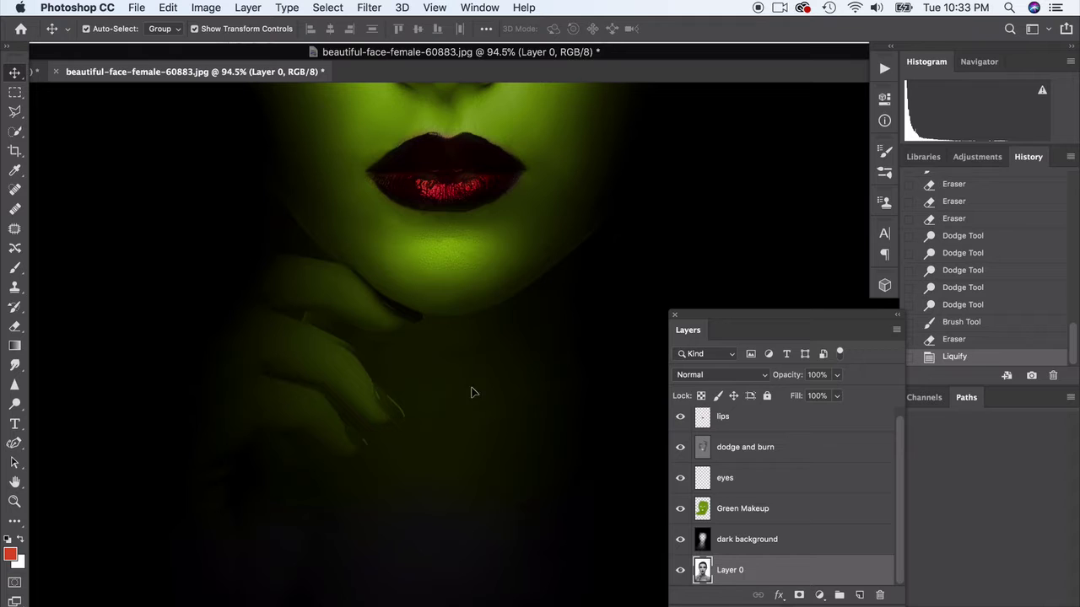
click(749, 543)
click(681, 540)
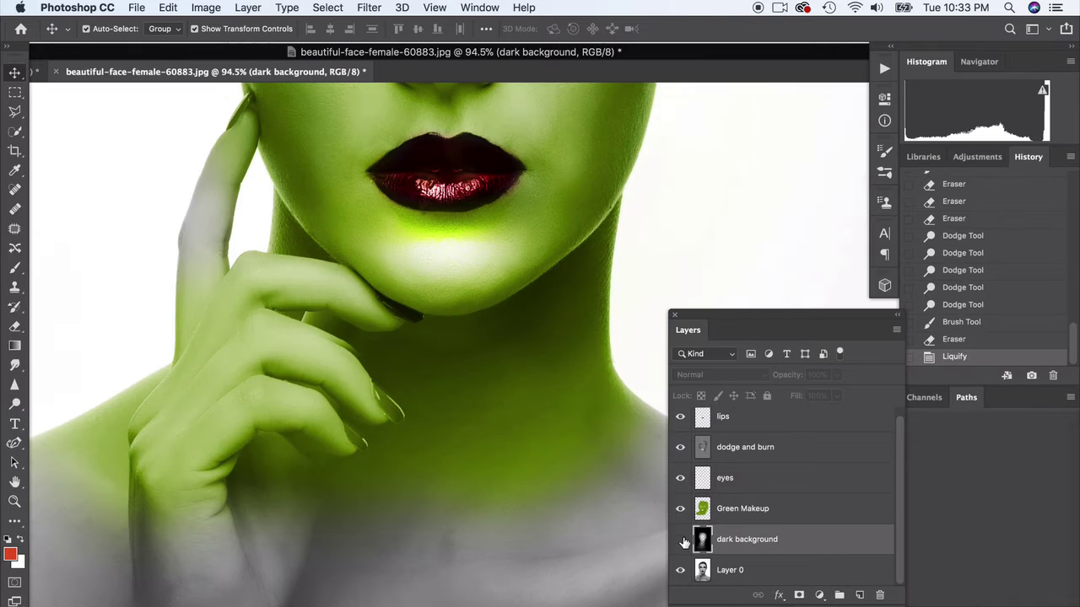
click(681, 540)
click(681, 540)
click(681, 540)
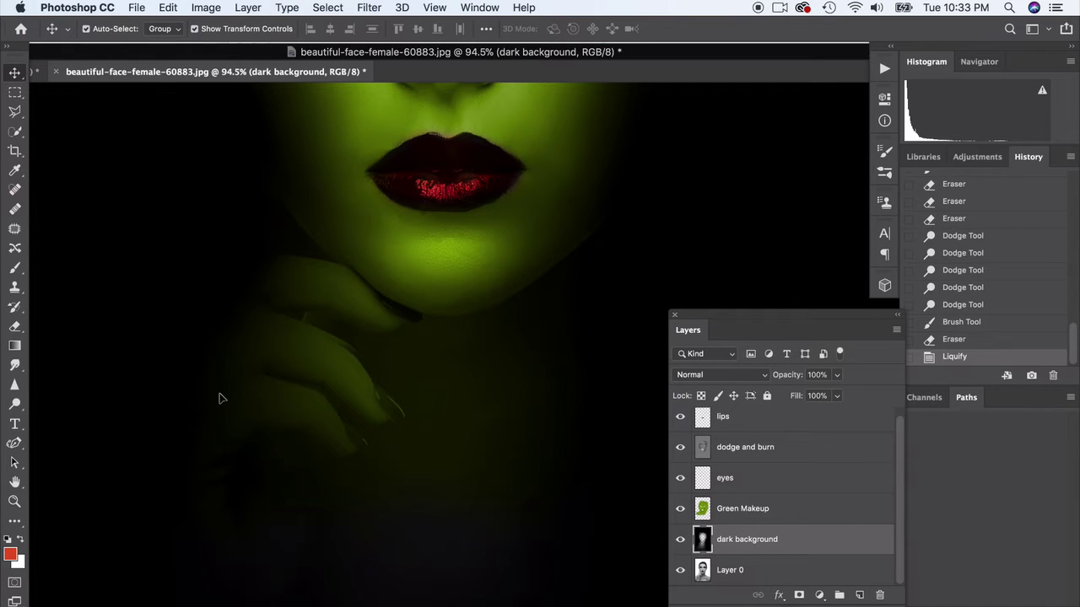
click(681, 374)
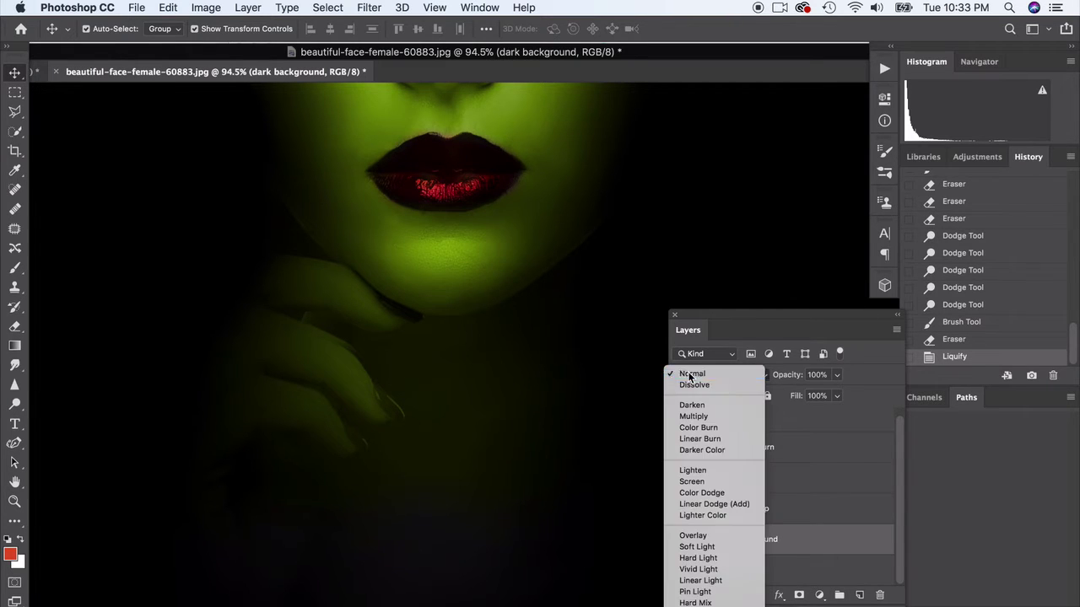
click(691, 375)
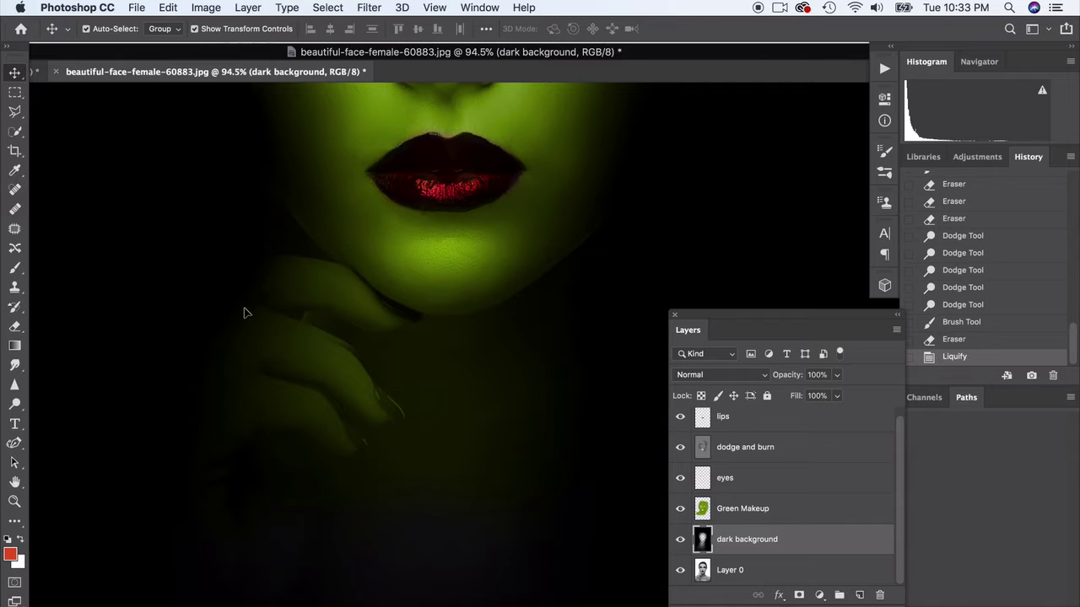
Set up the soft Eraser at 30% opacity and 100 px, and try a stroke over the uppermost finger before undoing it
click(15, 327)
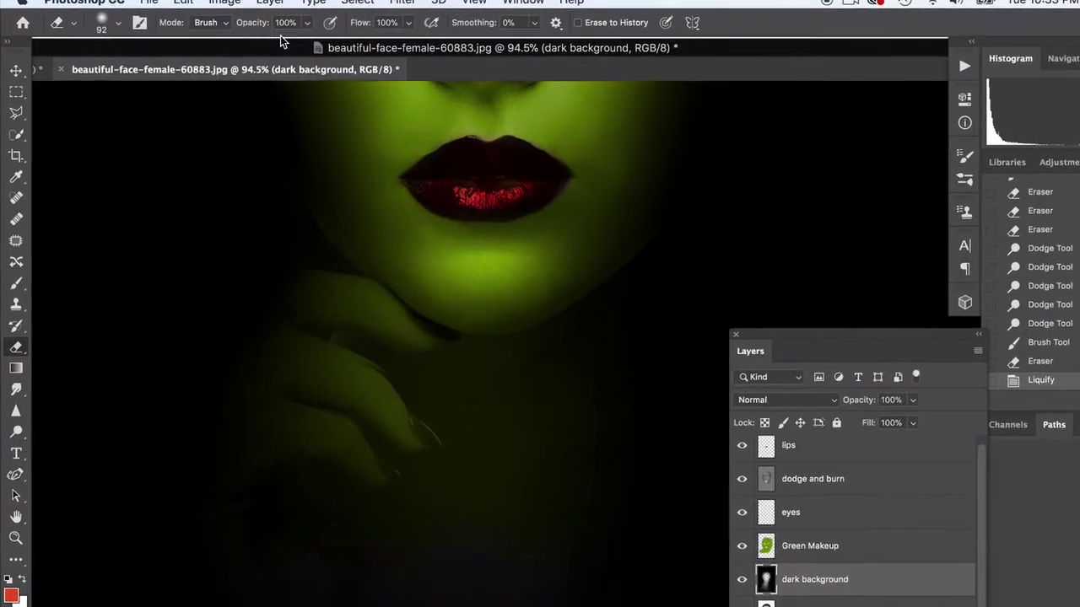
click(281, 29)
drag(335, 37, 282, 38)
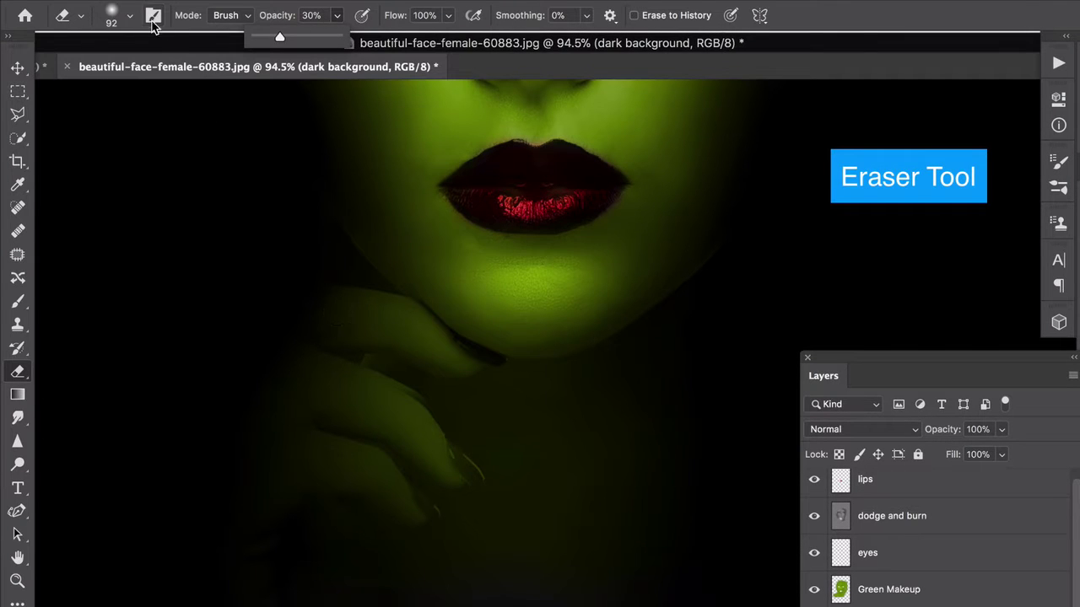
click(127, 16)
drag(159, 74, 163, 74)
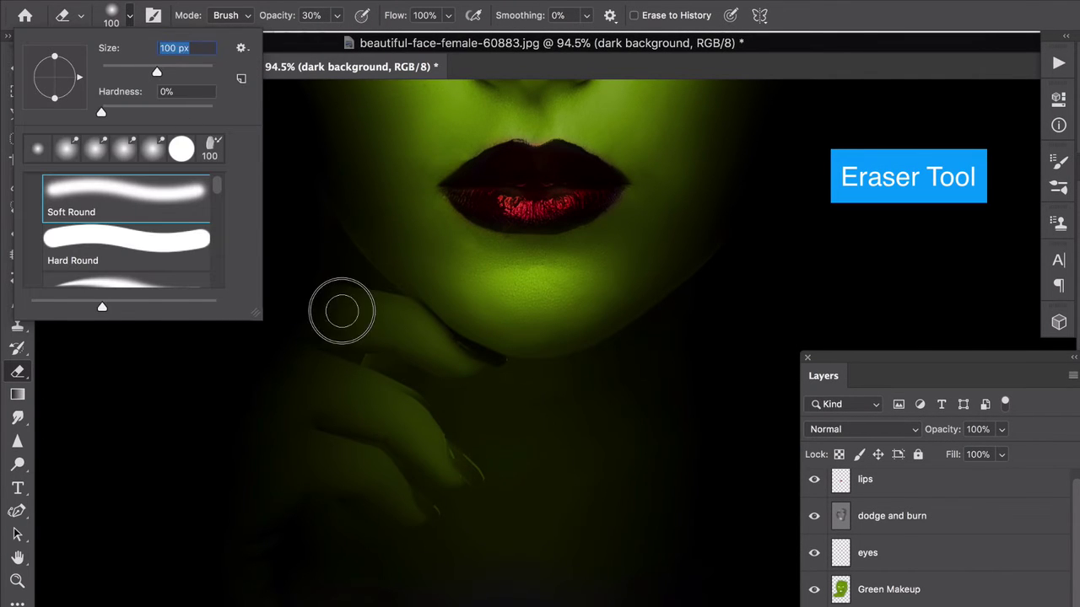
mouse_move(342, 311)
mouse_down()
mouse_move(476, 356)
mouse_move(453, 359)
mouse_move(383, 323)
mouse_move(347, 325)
mouse_move(338, 309)
mouse_move(486, 330)
mouse_move(406, 340)
mouse_move(439, 358)
mouse_move(471, 360)
mouse_move(362, 298)
mouse_up()
key(ctrl+z)
Set the Eraser to 10% opacity and 137 px, and erase the dark background over the three fingers to lighten them
click(335, 18)
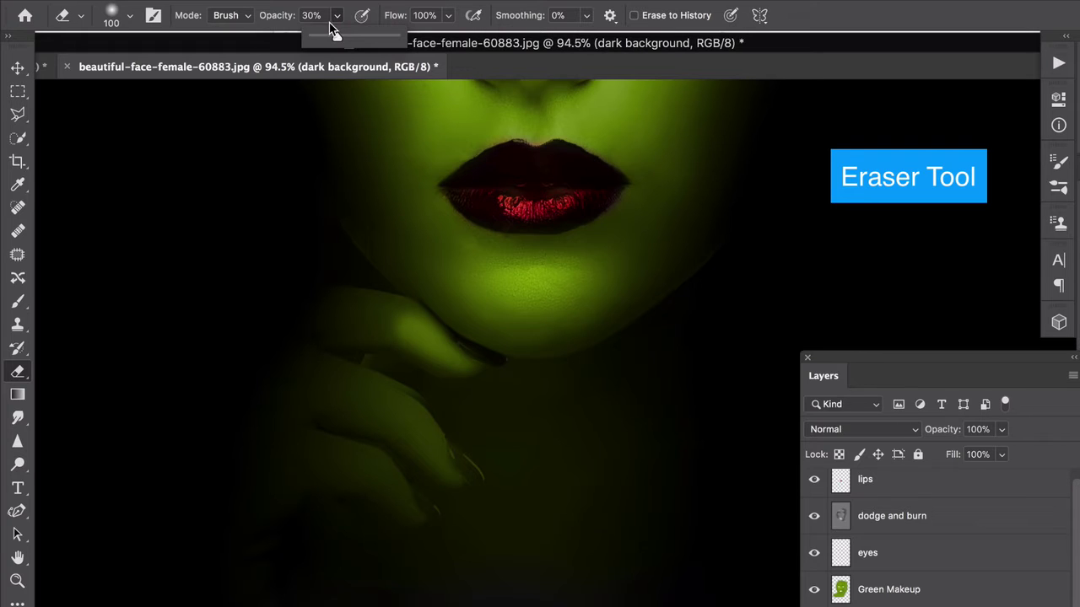
click(129, 17)
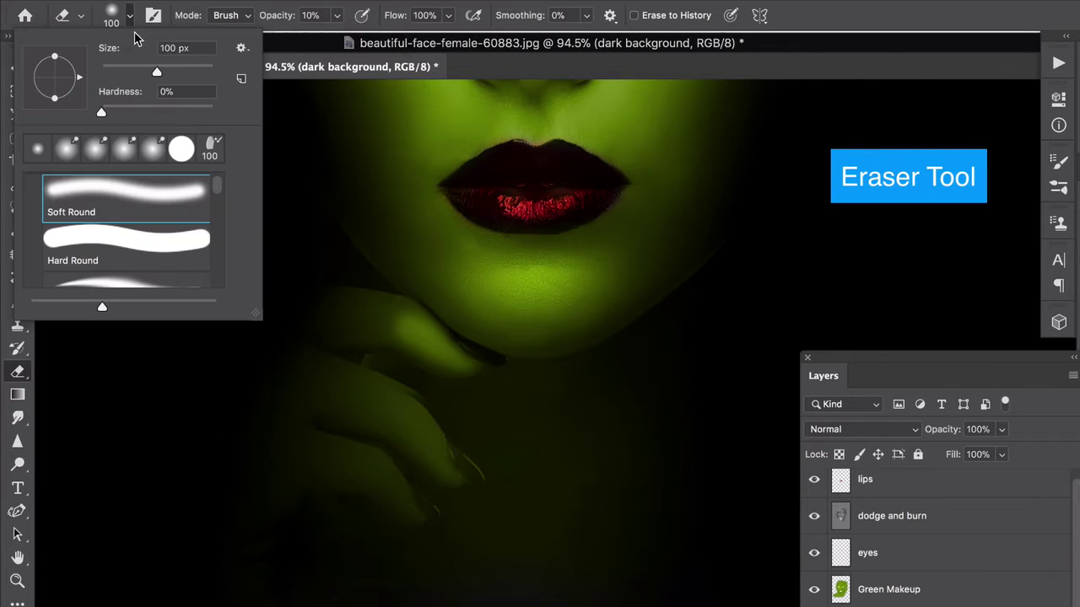
click(169, 71)
click(369, 313)
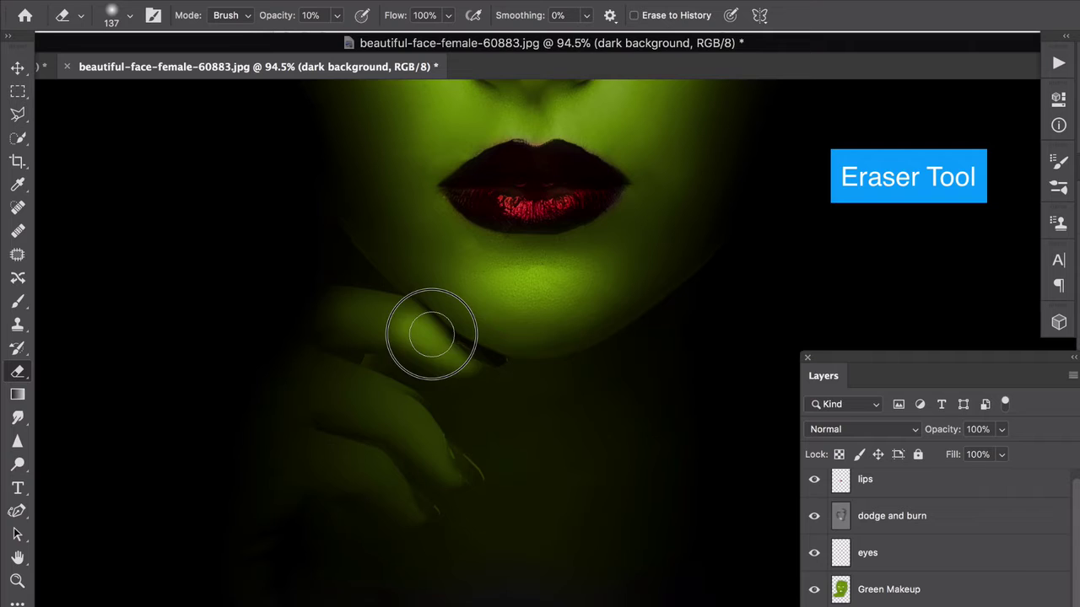
mouse_move(378, 407)
mouse_down()
mouse_move(440, 463)
mouse_move(415, 426)
mouse_move(355, 399)
mouse_move(440, 458)
mouse_move(374, 404)
mouse_move(332, 436)
mouse_move(410, 506)
mouse_move(371, 463)
mouse_move(394, 498)
mouse_move(356, 460)
mouse_move(334, 461)
mouse_move(420, 508)
mouse_move(408, 504)
mouse_move(451, 468)
mouse_move(435, 445)
mouse_move(426, 358)
mouse_up()
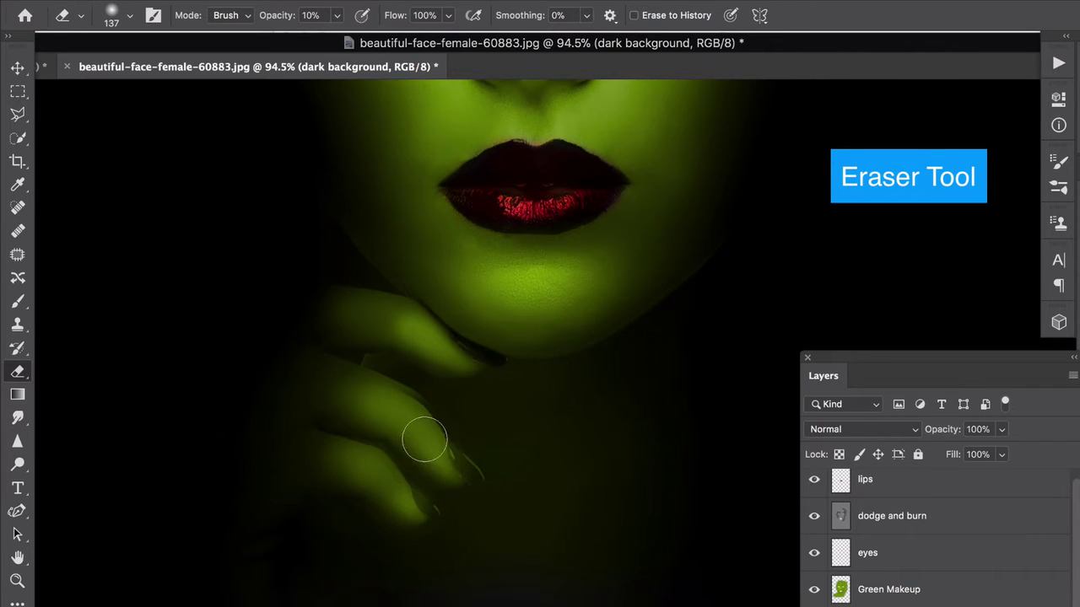
drag(424, 440, 427, 446)
drag(391, 493, 405, 502)
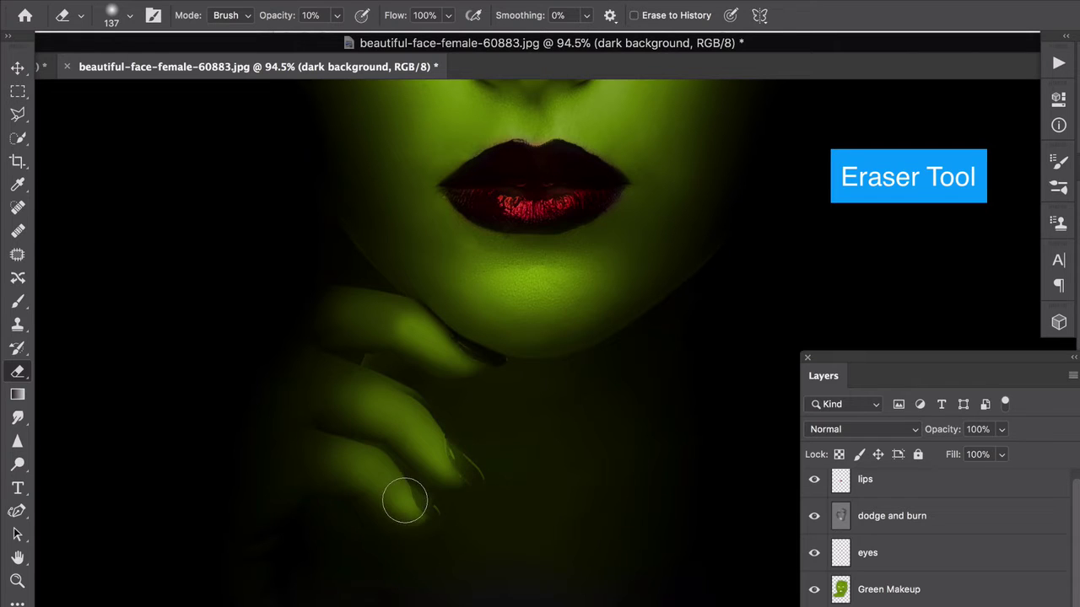
click(456, 464)
scroll(405, 510, up, 3)
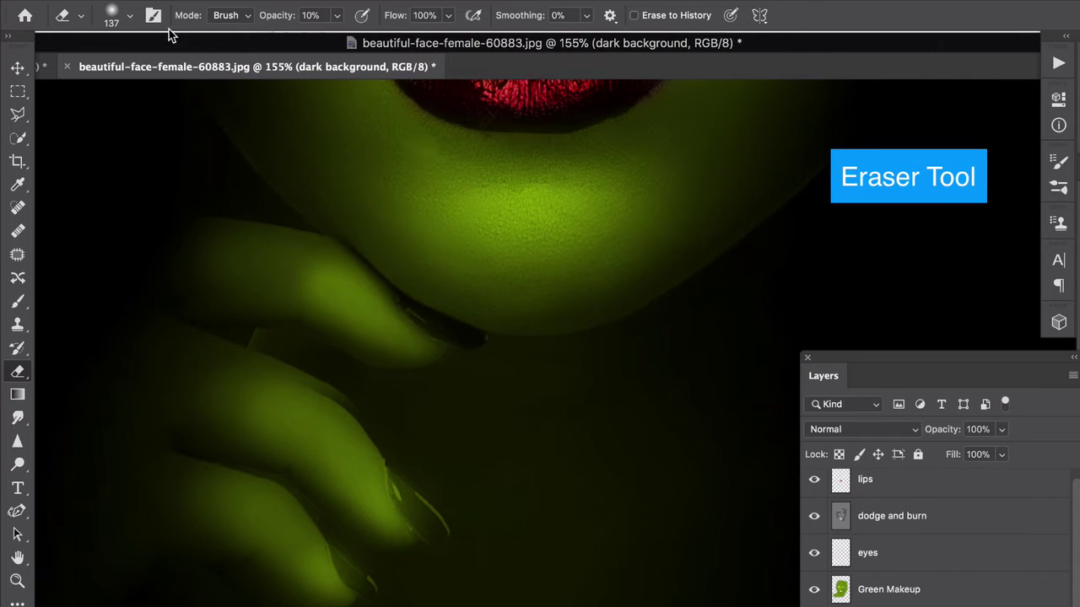
Set the Eraser to 64% opacity and 59 px, and erase the dark background over the fingernails to reveal them
click(336, 17)
drag(341, 37, 382, 38)
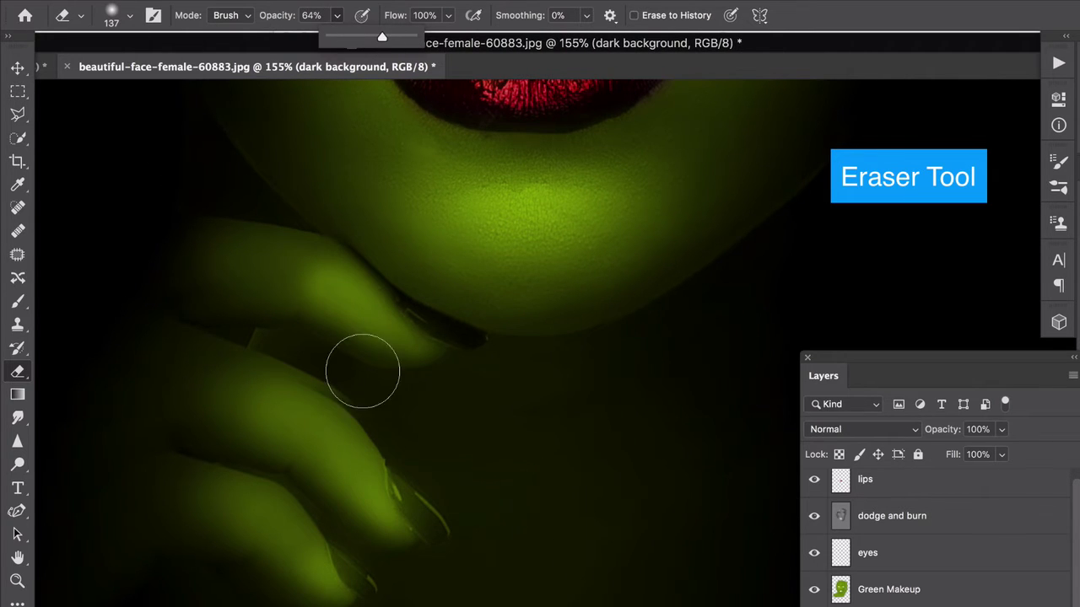
click(129, 15)
drag(152, 71, 133, 71)
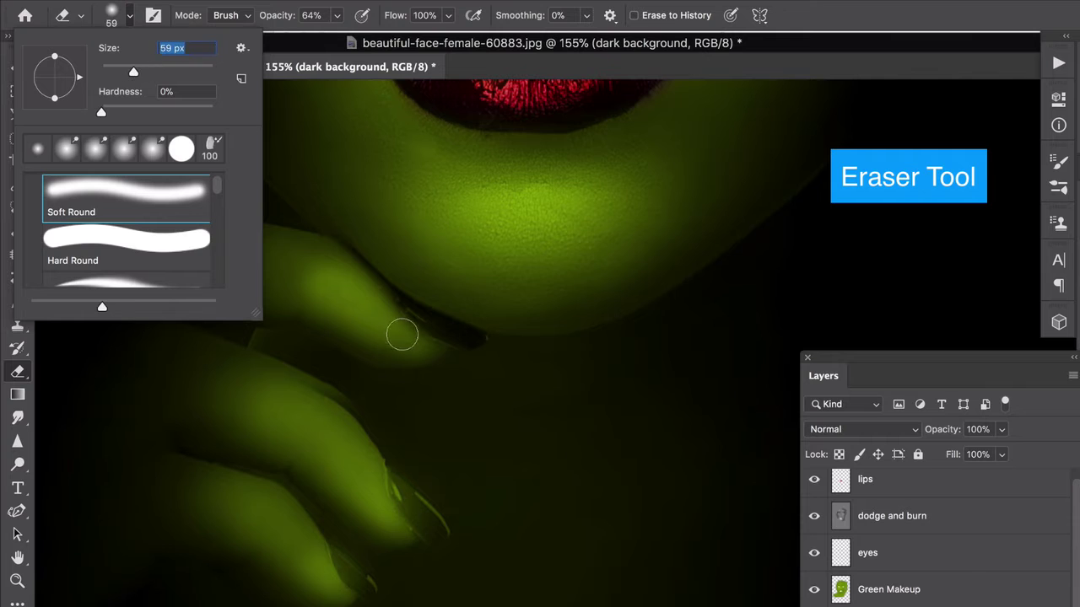
click(408, 315)
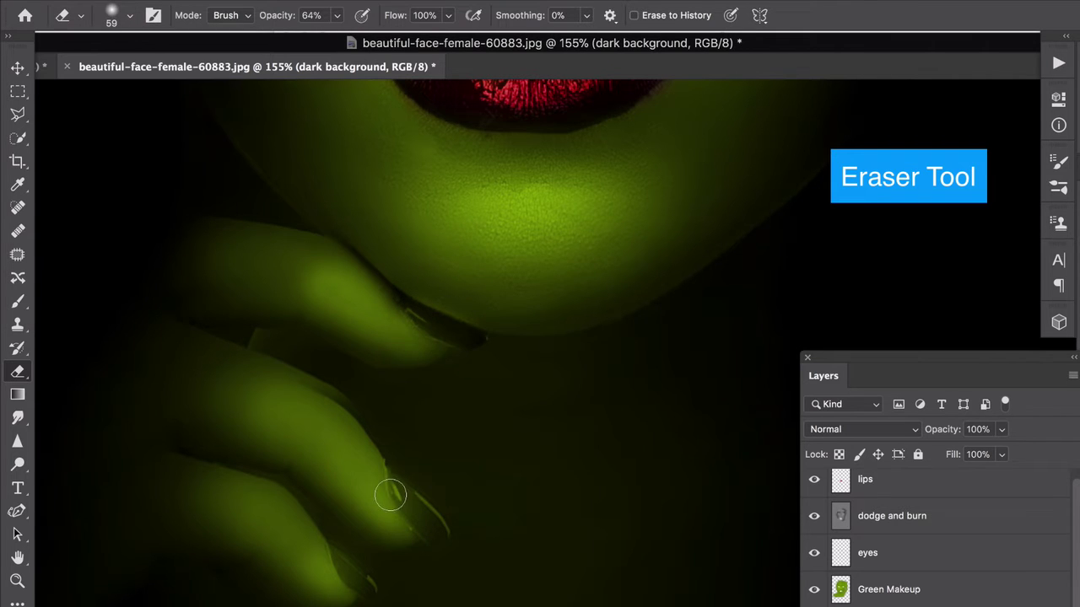
mouse_move(398, 494)
mouse_down()
mouse_move(428, 527)
mouse_move(408, 501)
mouse_up()
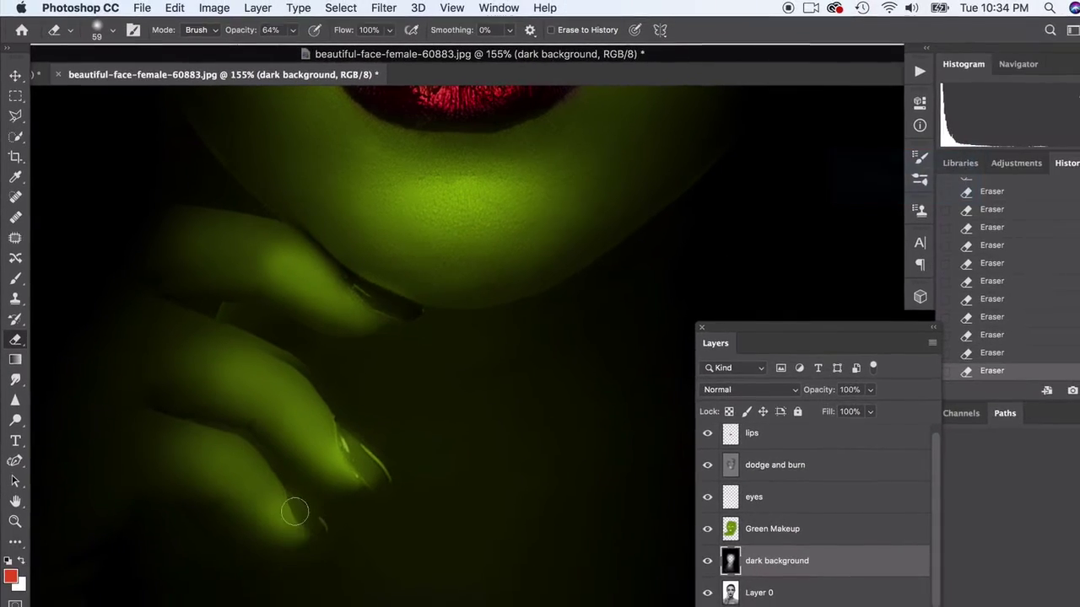
drag(295, 511, 309, 515)
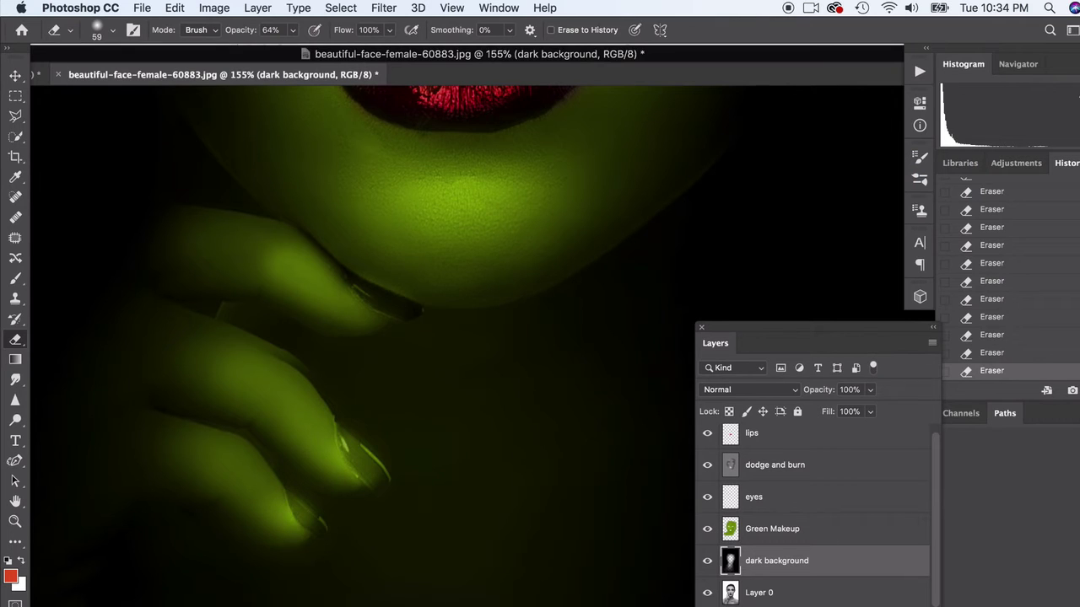
Create a new layer named nails and place it directly above the Green Makeup layer
key(super+shift+alt+n)
double_click(757, 561)
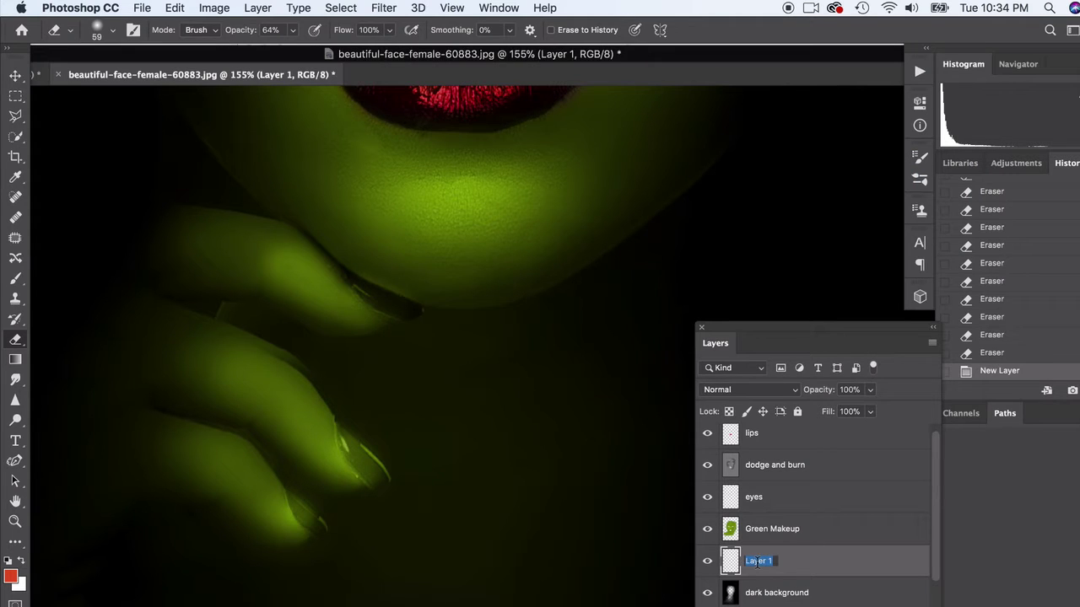
text(nails)
key(Return)
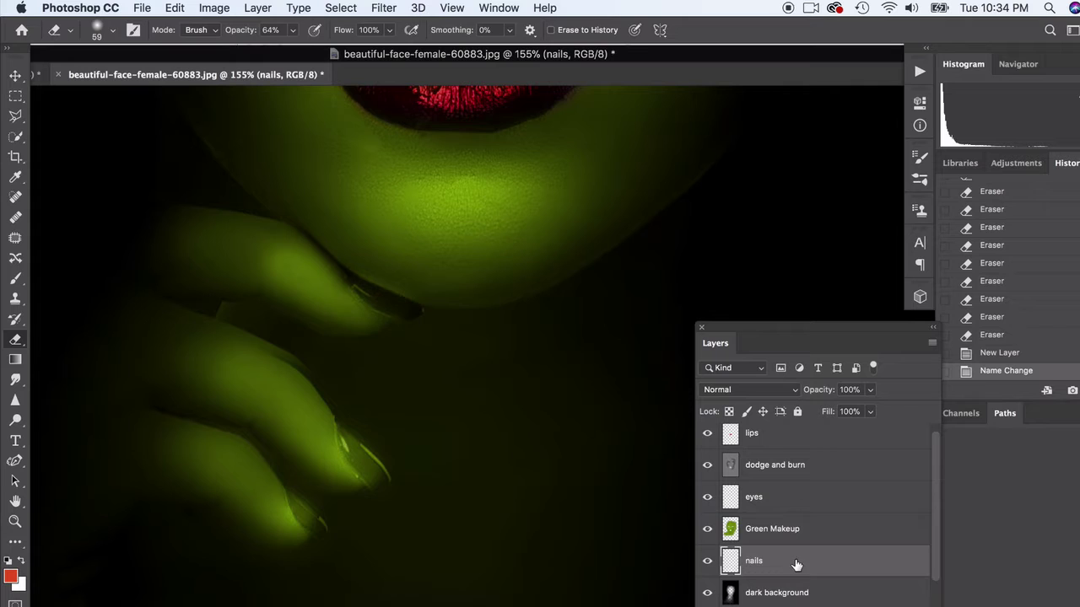
drag(796, 564, 801, 529)
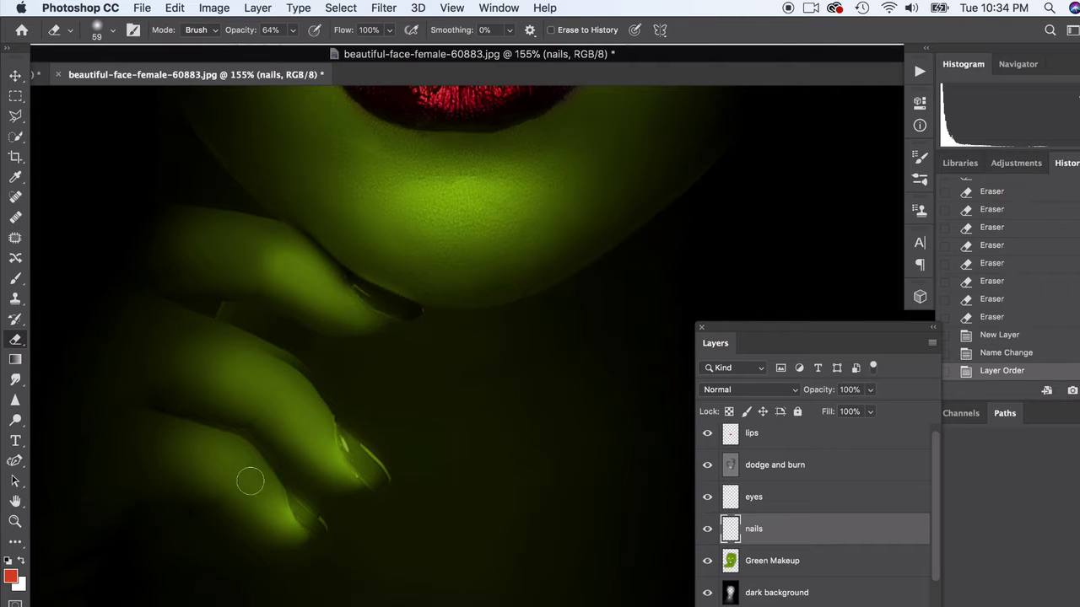
Set the foreground colour to a deep red, about #d0071f, and the nails layer's blend mode to Overlay
click(11, 577)
drag(789, 353, 819, 274)
drag(840, 284, 838, 274)
click(817, 274)
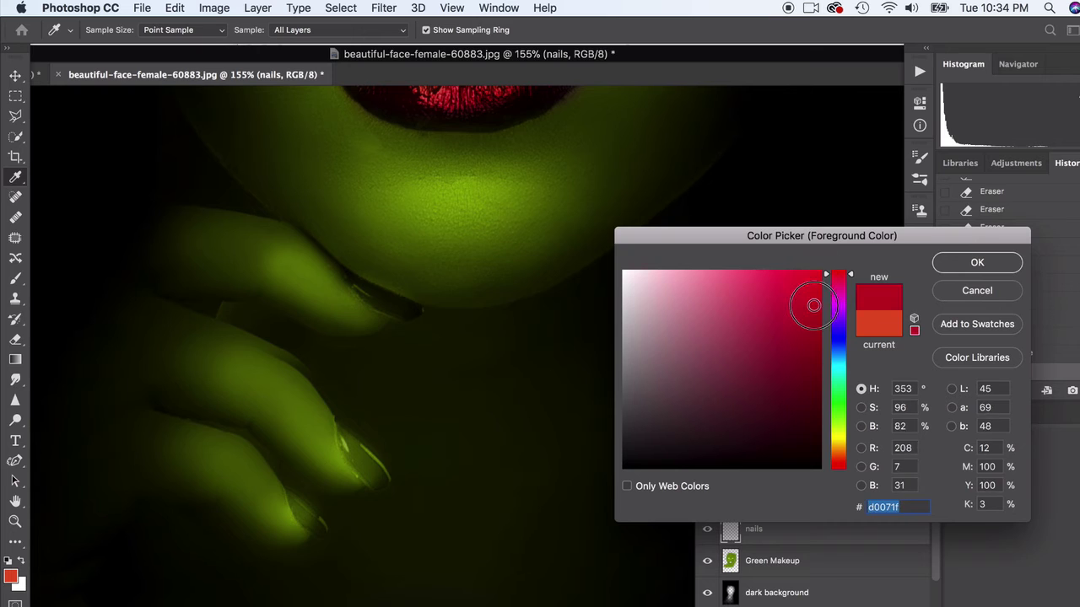
click(970, 263)
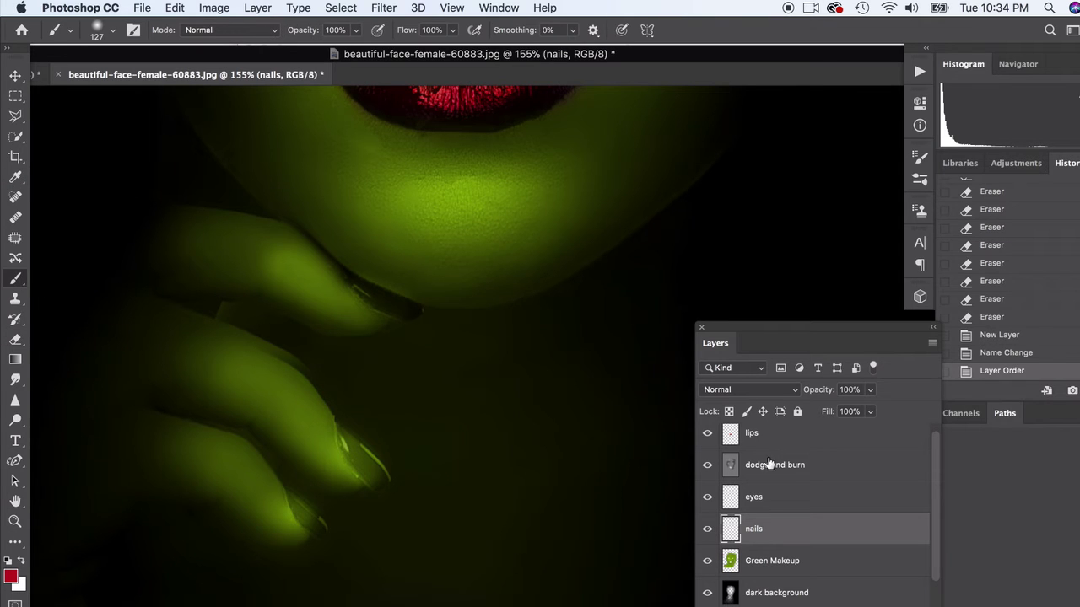
click(750, 390)
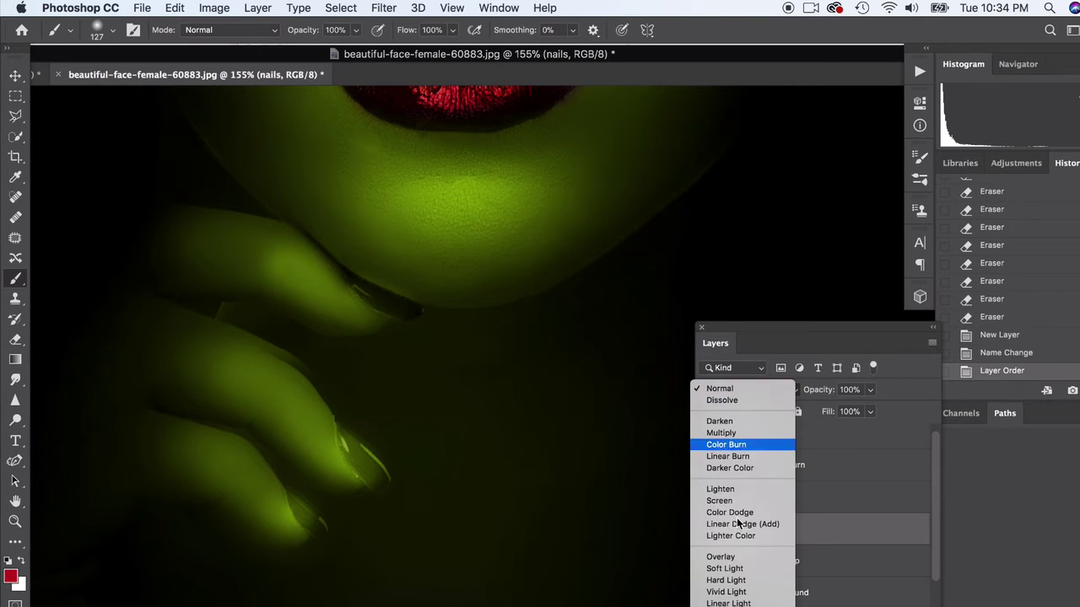
click(709, 558)
Reduce the soft Brush to 51 px and paint the middle finger's nail red on the nails layer
click(114, 34)
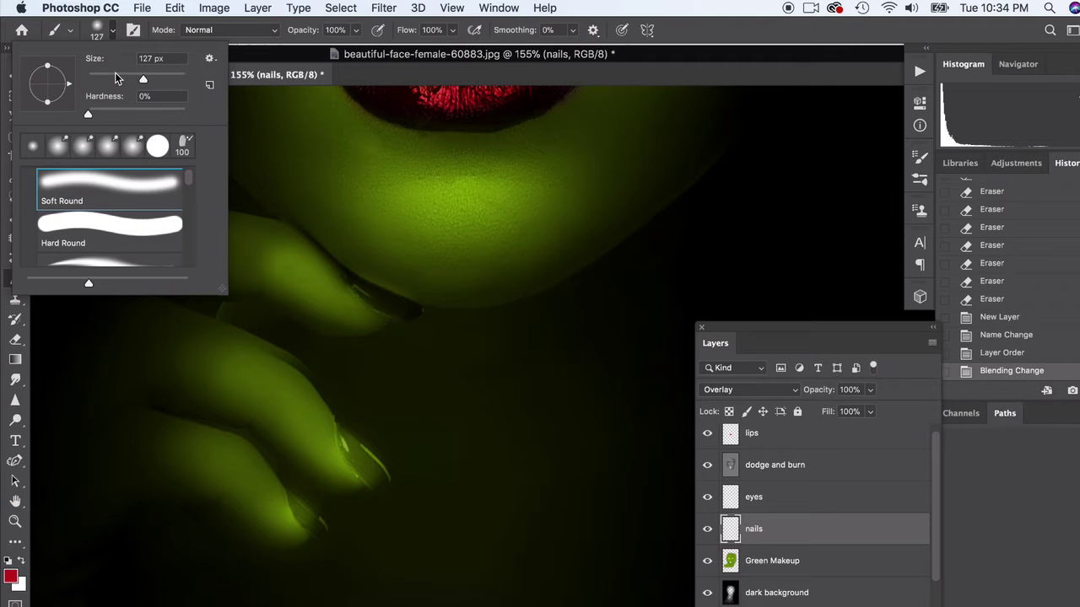
click(113, 77)
mouse_move(346, 443)
mouse_down()
mouse_move(370, 469)
mouse_move(354, 451)
mouse_move(377, 475)
mouse_move(353, 441)
mouse_up()
key(super+z)
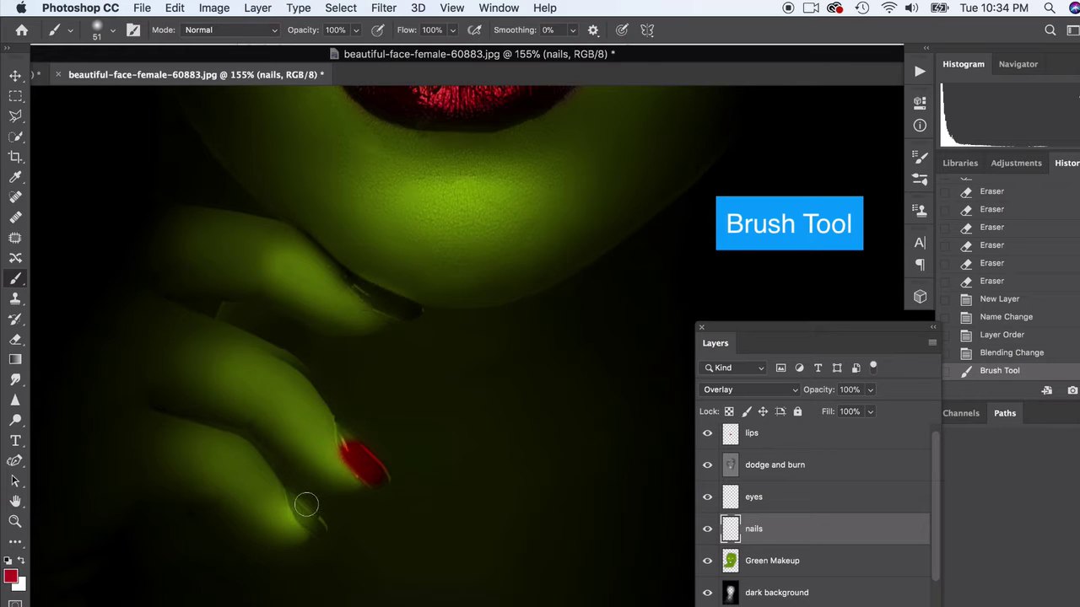
Reduce the Brush to 23 px, extend the middle nail's red to its base, and paint the upper and lower nails red
click(113, 31)
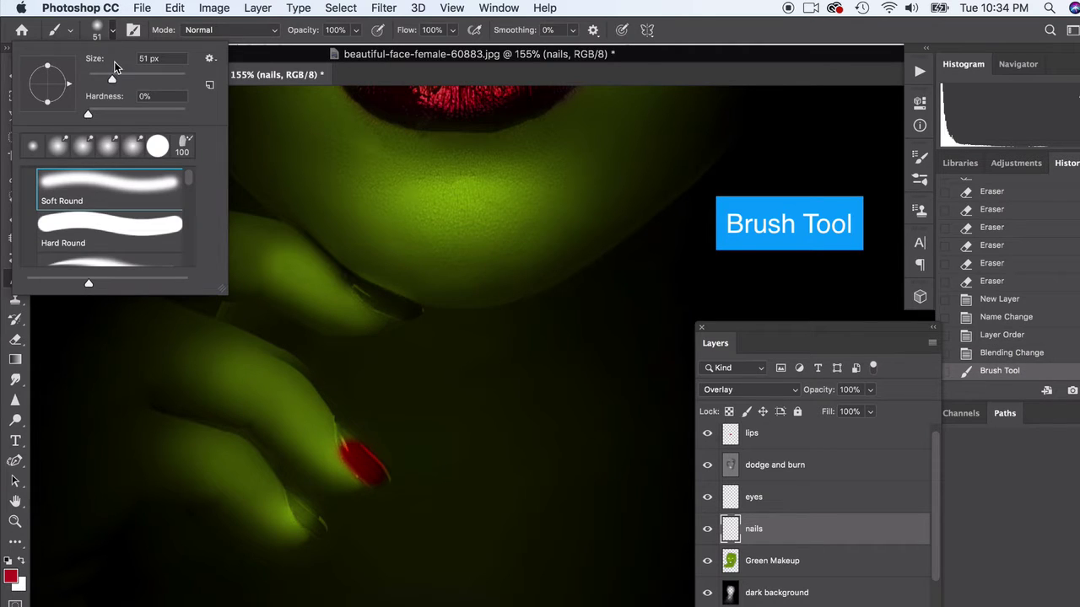
drag(103, 81, 98, 80)
click(342, 438)
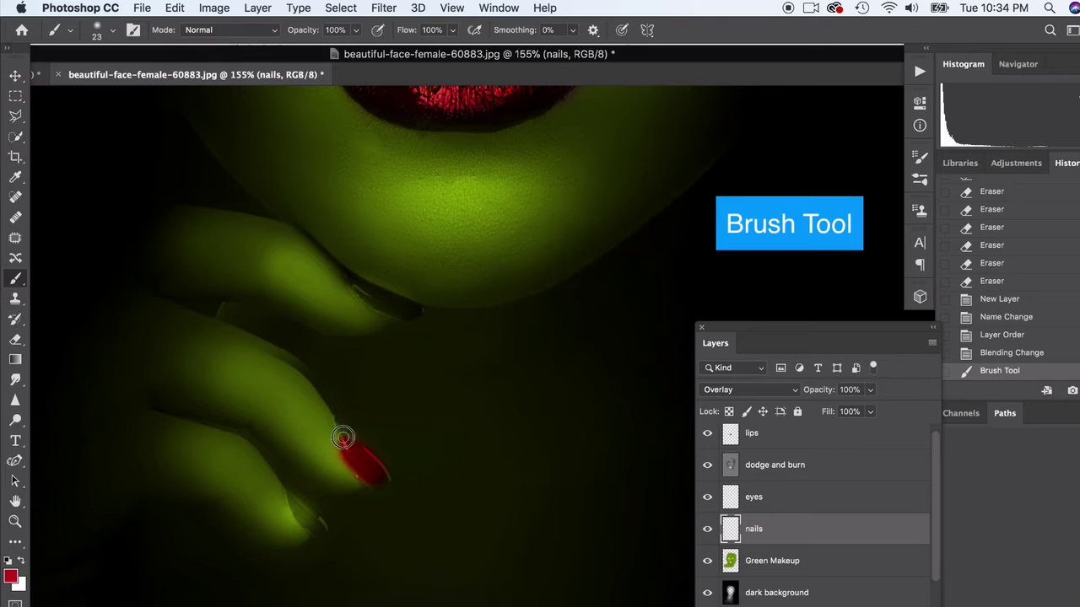
drag(342, 435, 353, 437)
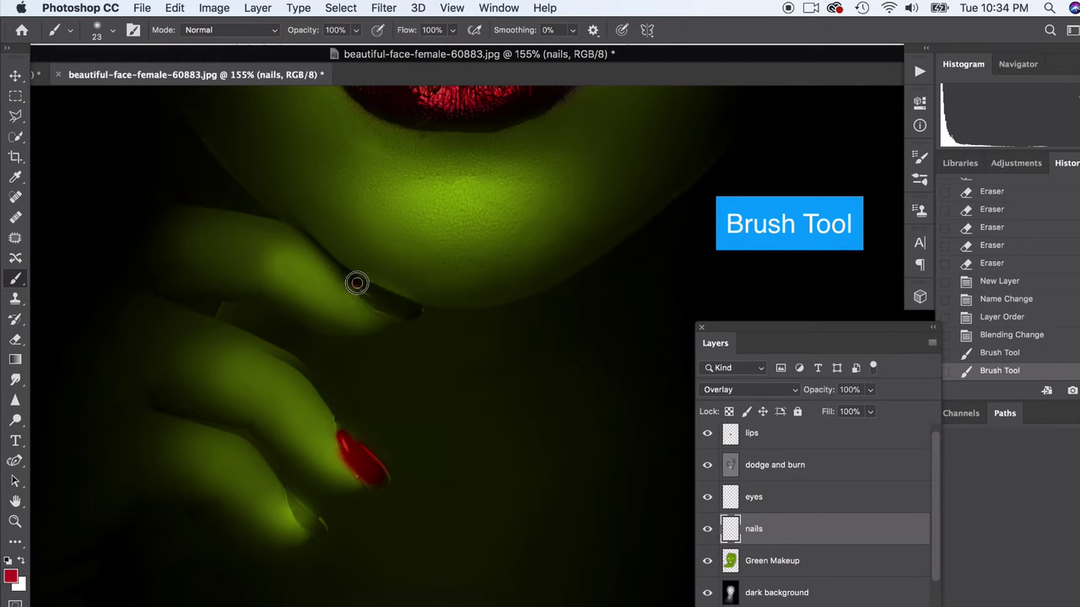
drag(411, 308, 420, 312)
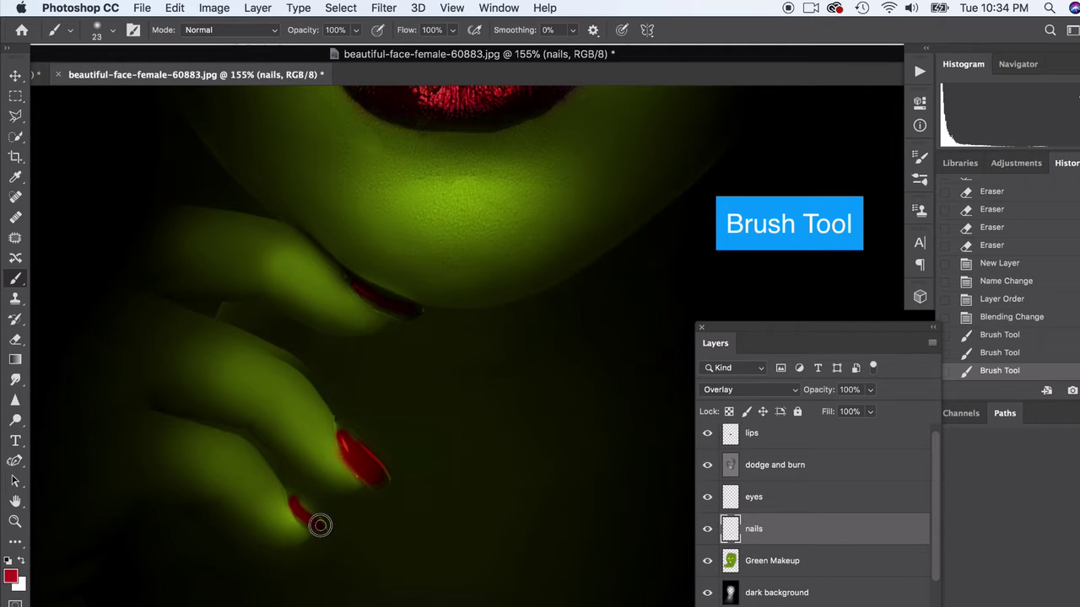
mouse_move(293, 498)
mouse_down()
mouse_move(320, 529)
mouse_move(286, 490)
mouse_move(295, 517)
mouse_move(328, 511)
mouse_up()
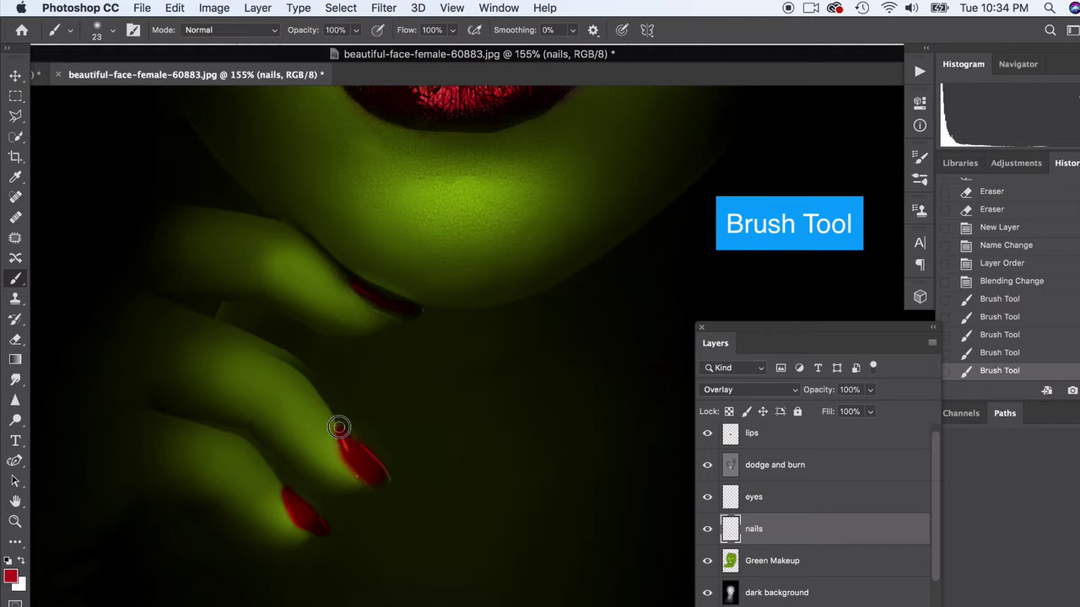
drag(339, 427, 380, 467)
Erase the red spill around the middle and lower nails with the Eraser at 25 px, raising its opacity to 100%
click(15, 339)
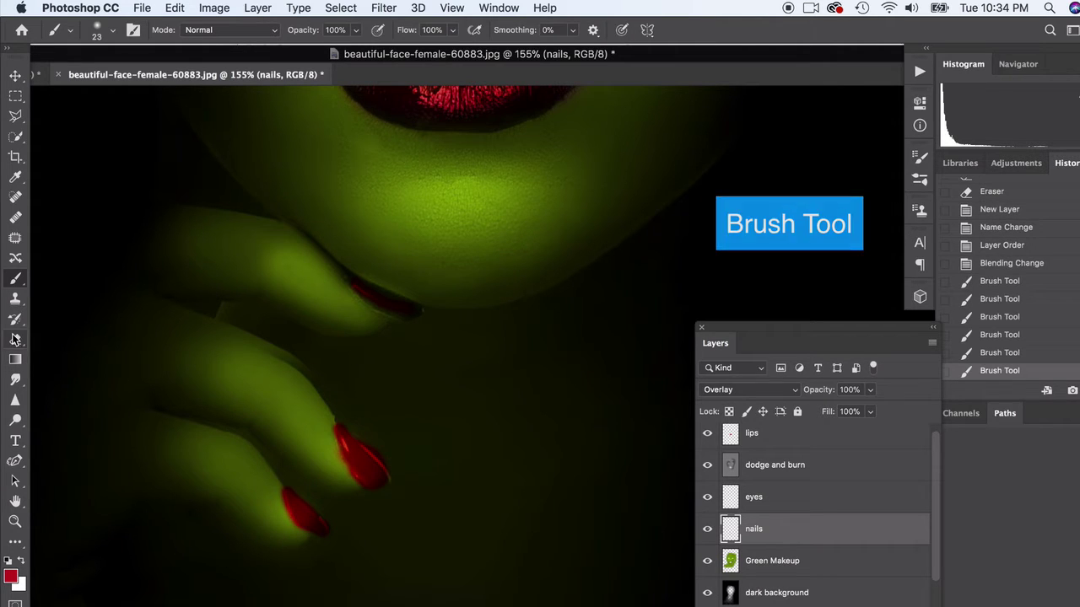
mouse_move(316, 428)
mouse_down()
mouse_move(351, 487)
mouse_move(329, 455)
mouse_move(335, 414)
mouse_up()
click(113, 36)
click(101, 77)
key(Return)
click(293, 30)
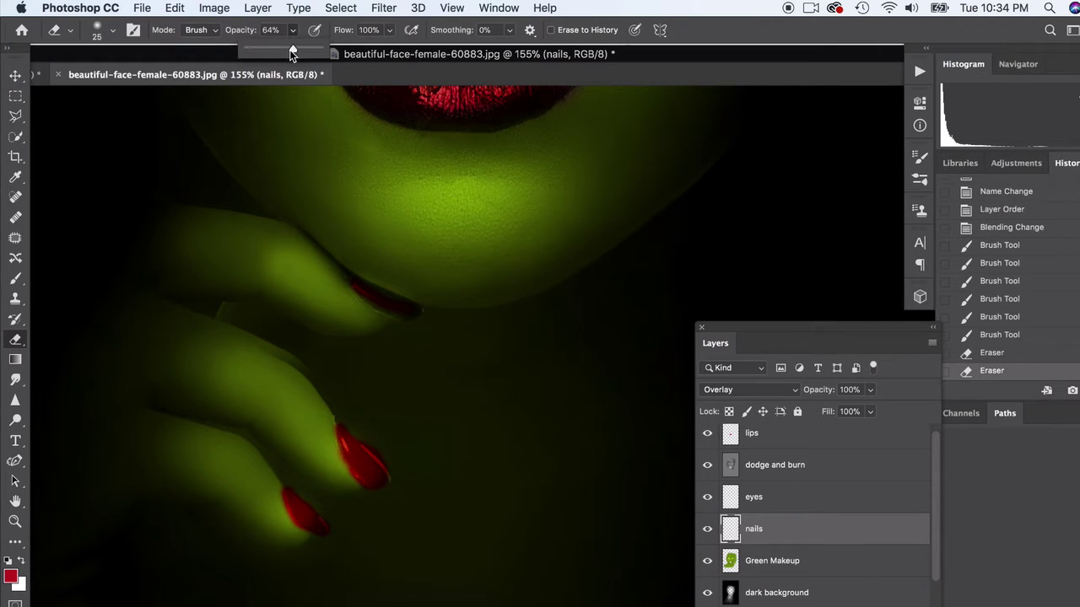
drag(290, 49, 321, 49)
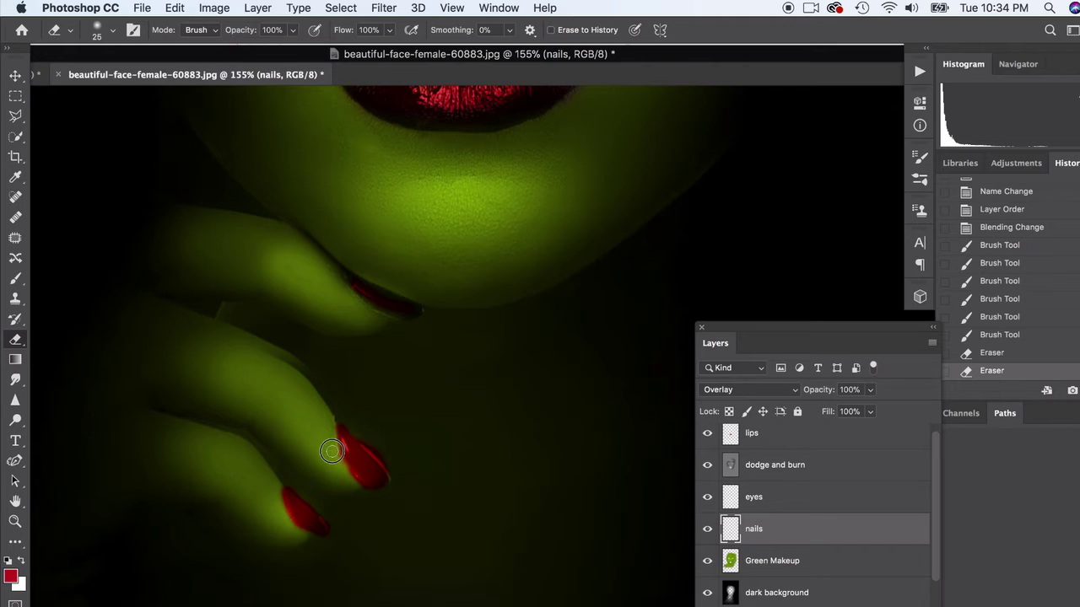
drag(359, 487, 374, 499)
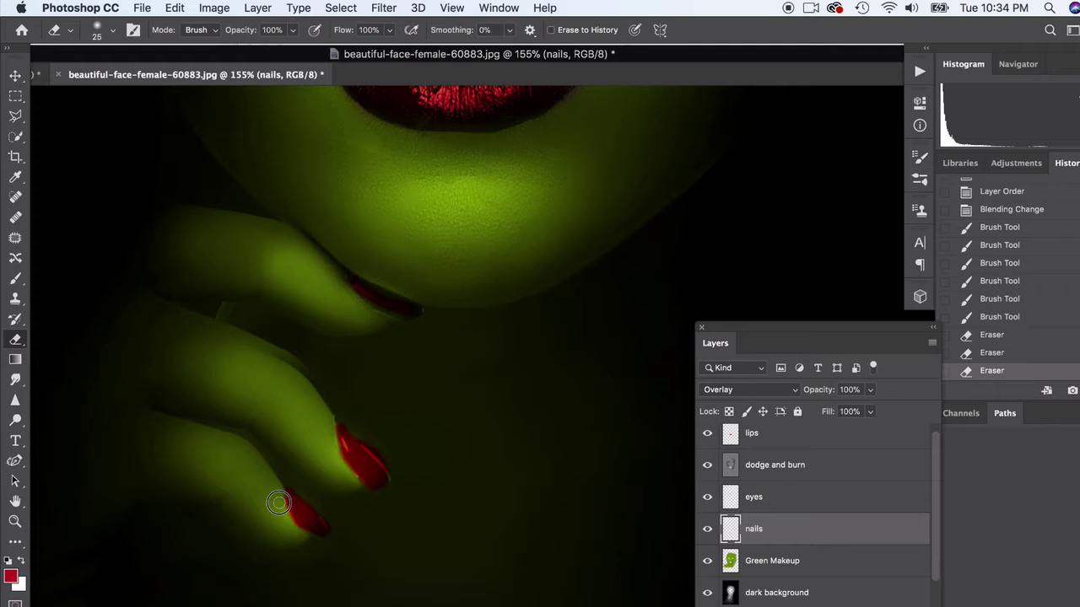
drag(310, 542, 338, 561)
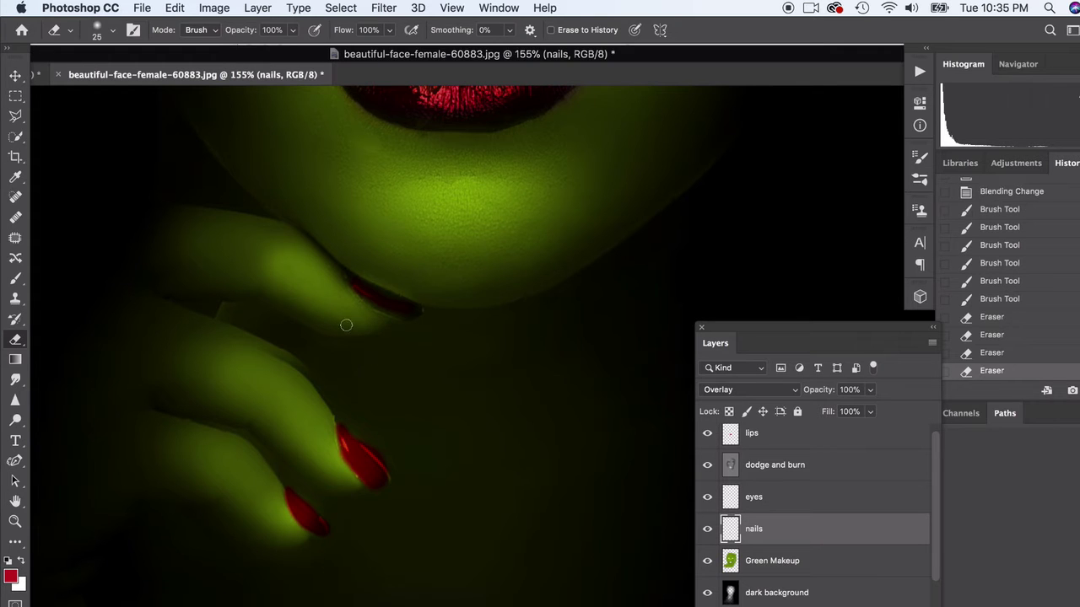
Examine the painted nails within the whole portrait, with no layer selected
scroll(477, 337, down, 5)
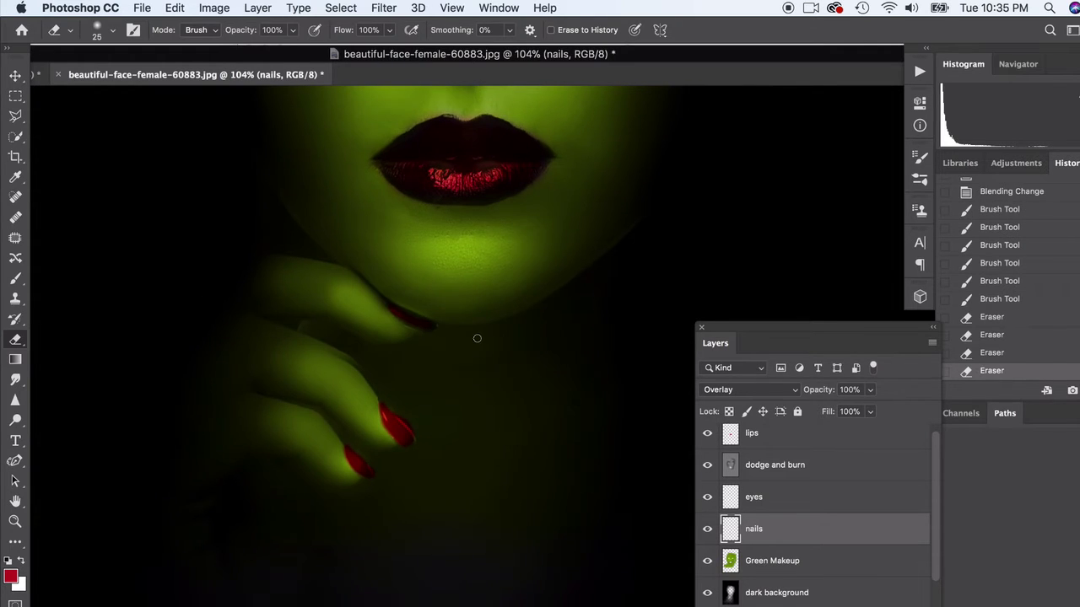
scroll(477, 338, up, 4)
scroll(416, 452, down, 4)
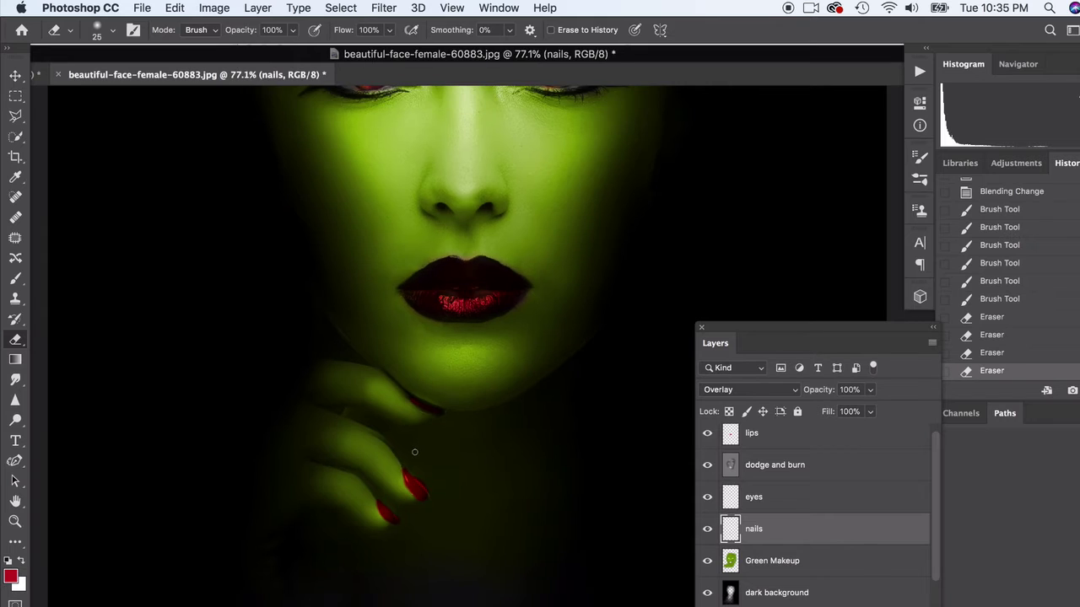
scroll(467, 337, up, 3)
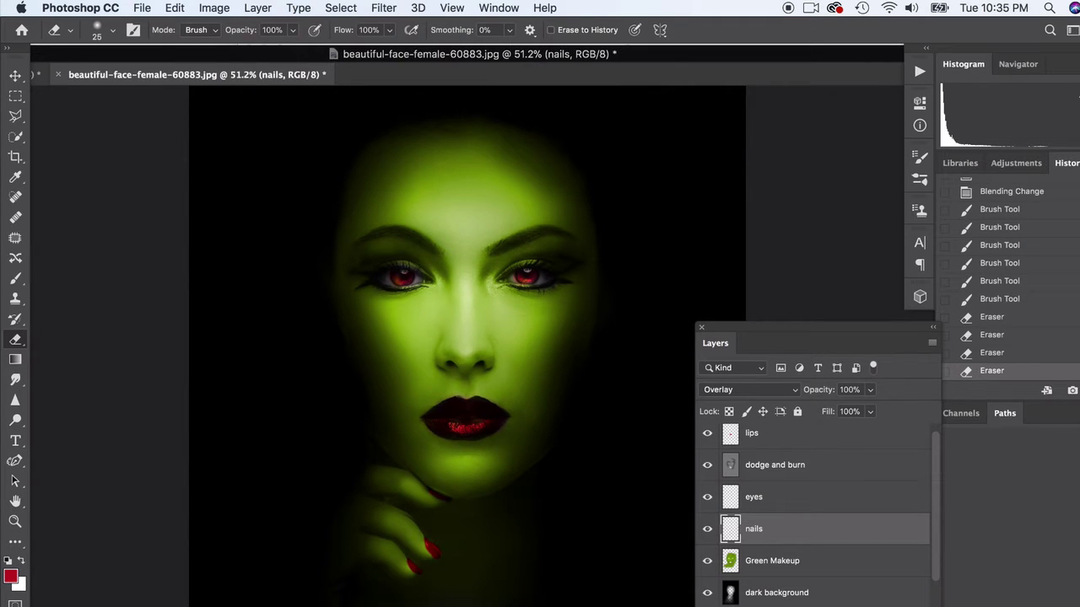
click(15, 76)
click(126, 221)
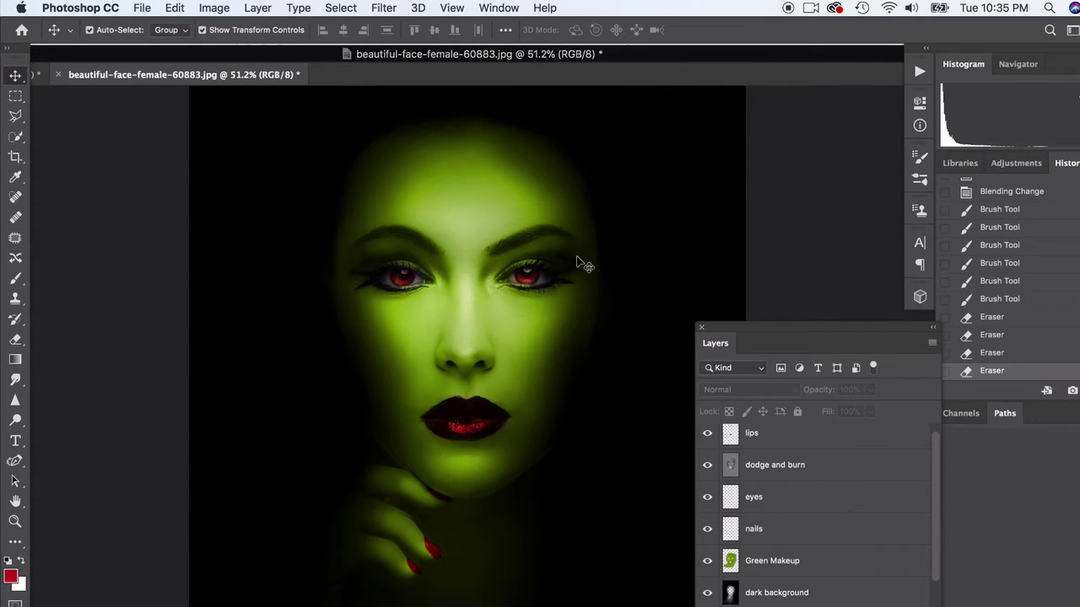
scroll(534, 202, up, 1)
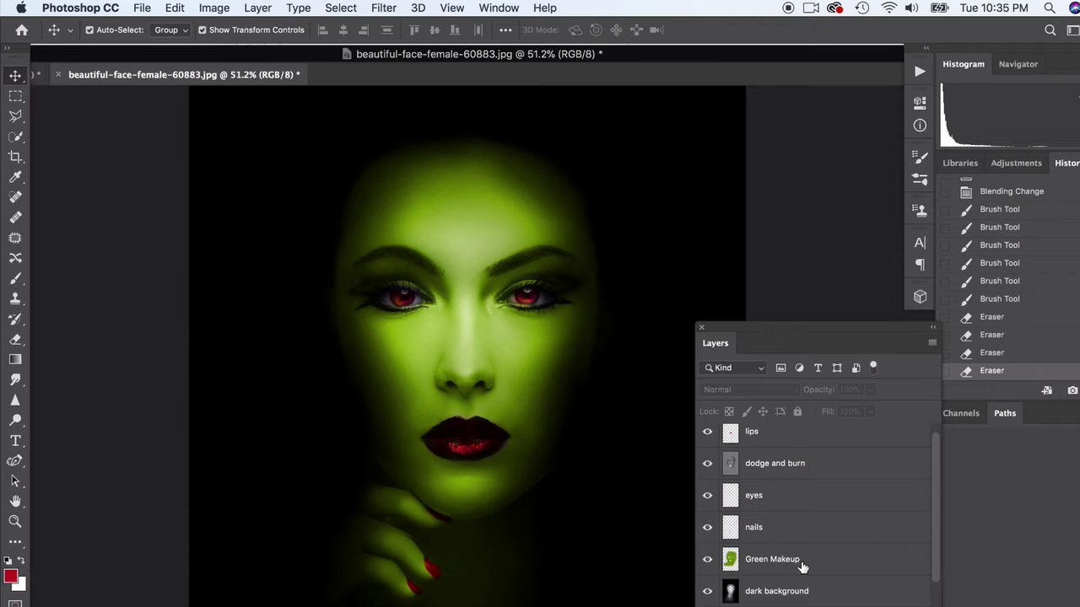
scroll(797, 574, down, 1)
Add a new layer directly above the dark background layer and set the foreground colour to black
click(771, 586)
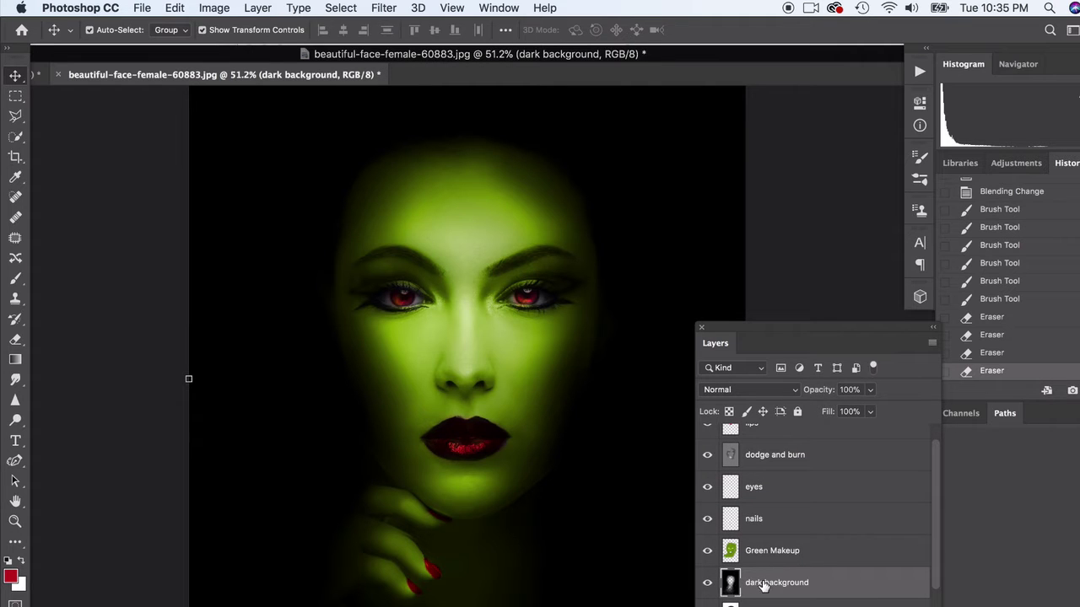
click(899, 606)
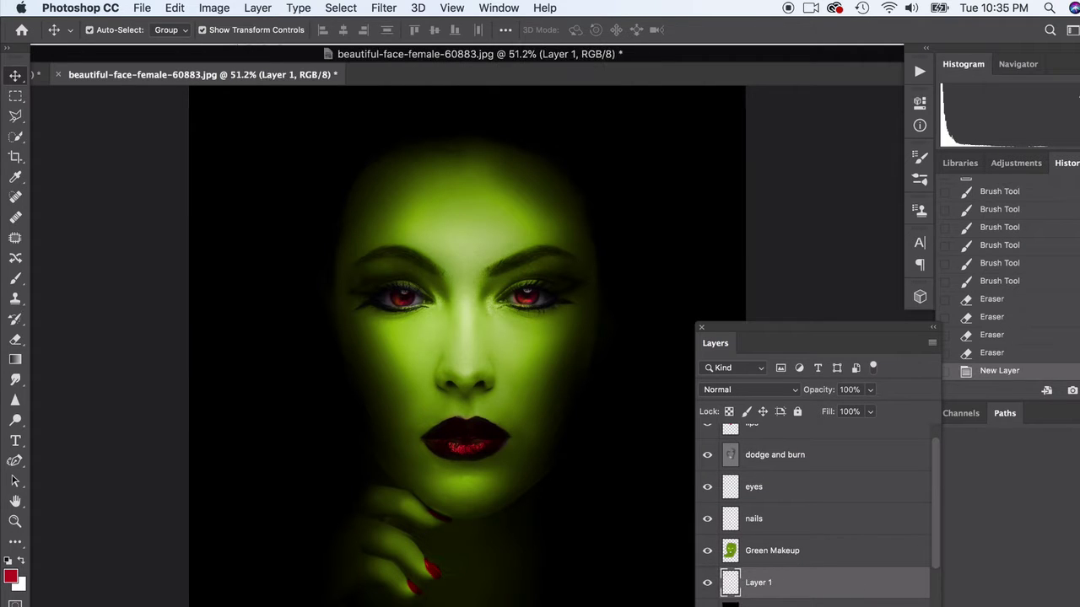
click(11, 575)
click(625, 468)
click(959, 265)
Set up the Brush tool with a Soft Round tip at 348 px for painting black
click(15, 283)
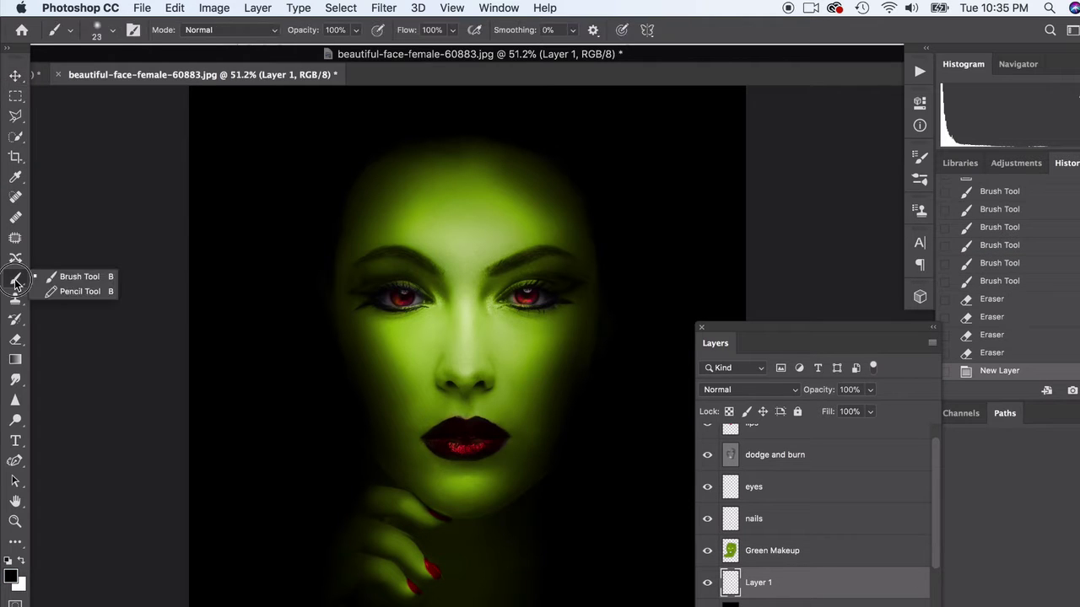
click(113, 30)
click(148, 79)
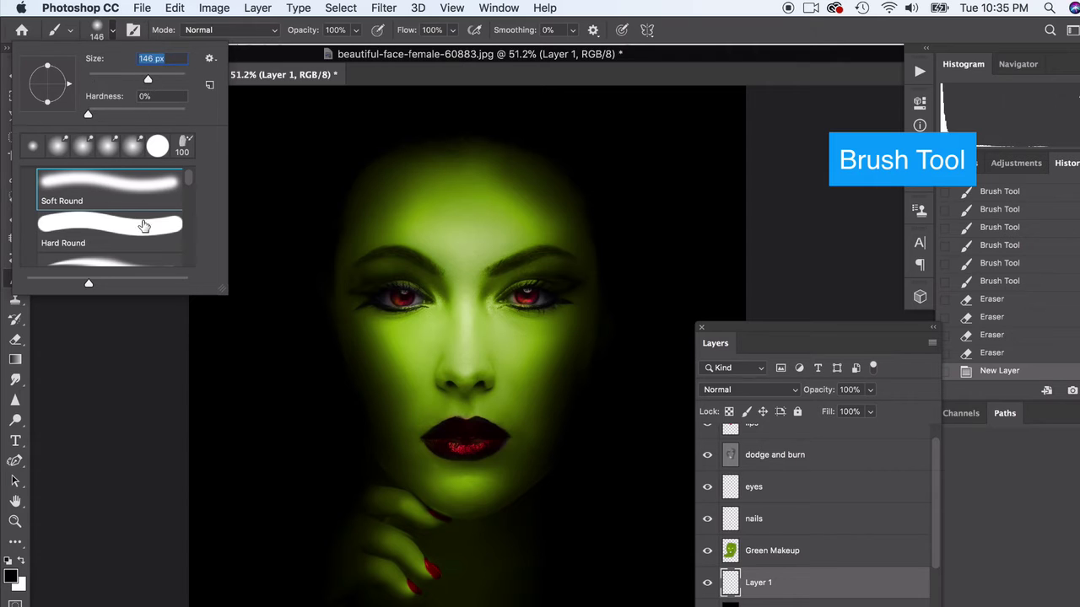
click(164, 78)
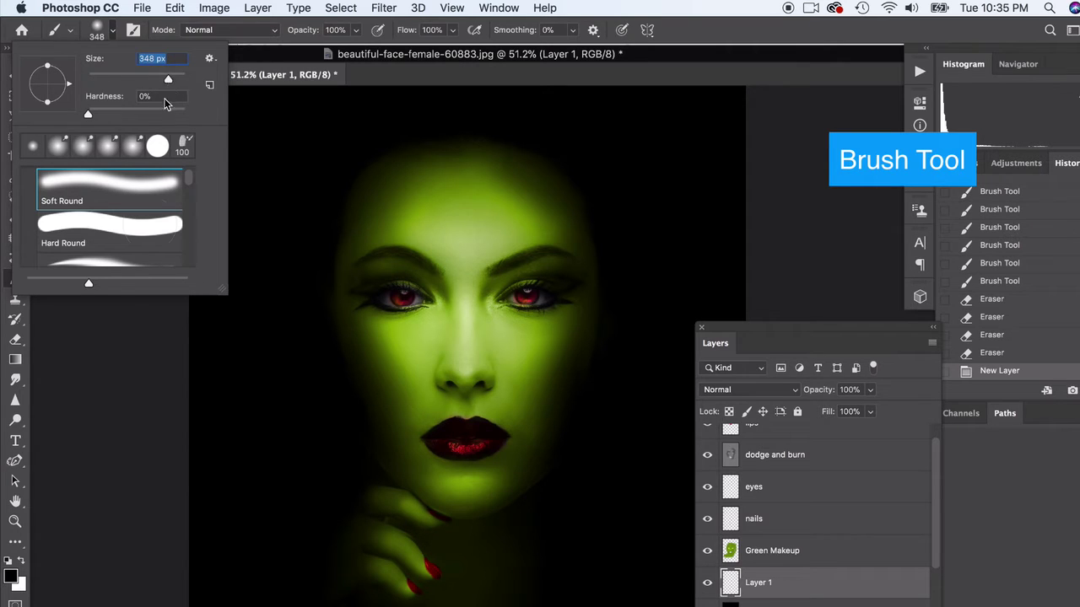
click(143, 303)
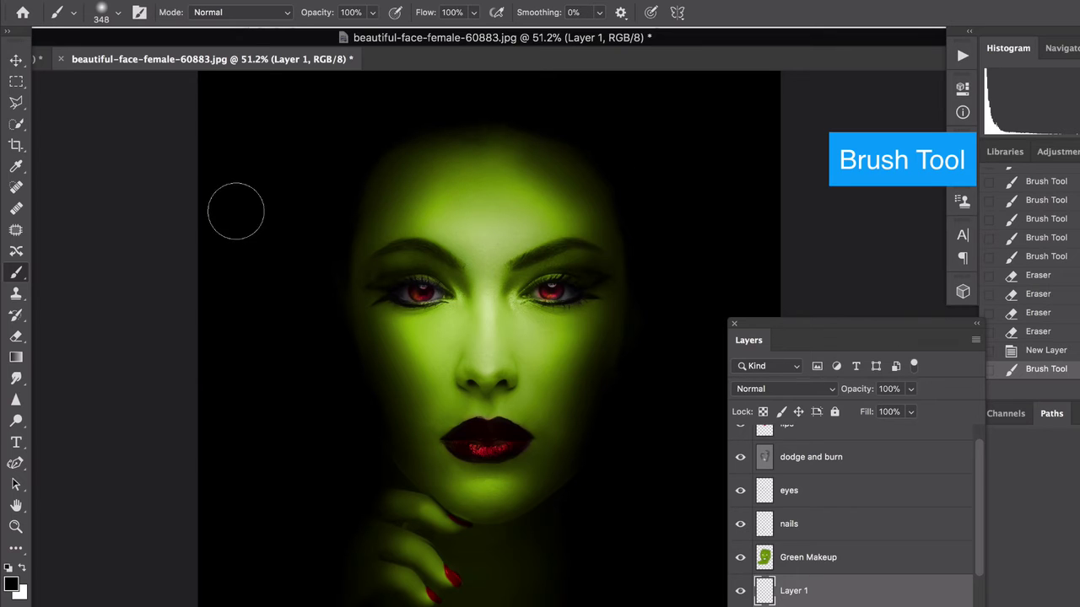
click(117, 13)
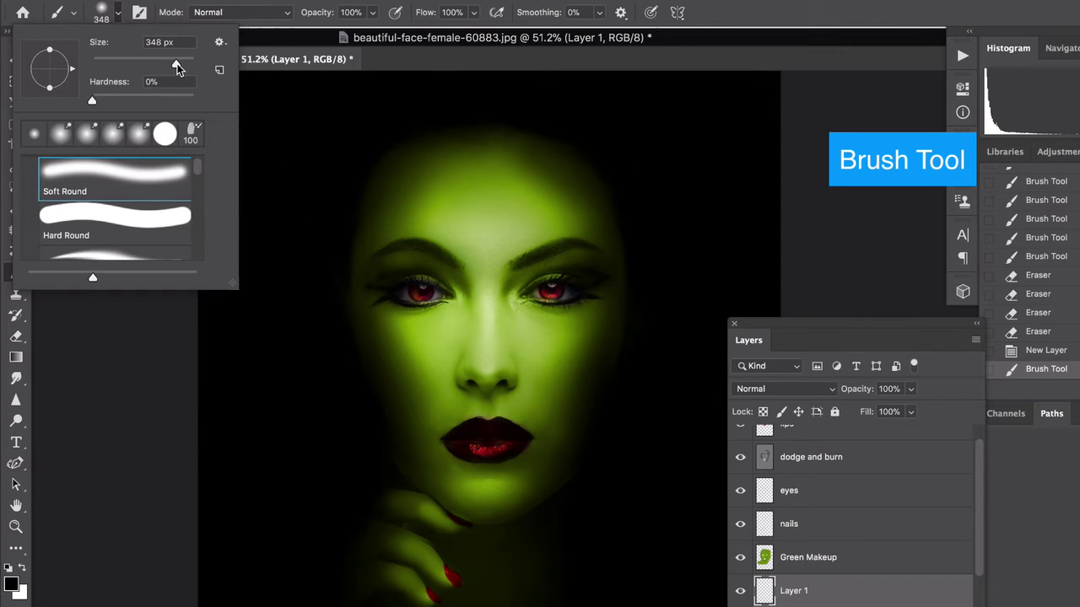
Try to black out the top of the forehead with broad horizontal brush strokes and undo them
drag(392, 185, 582, 179)
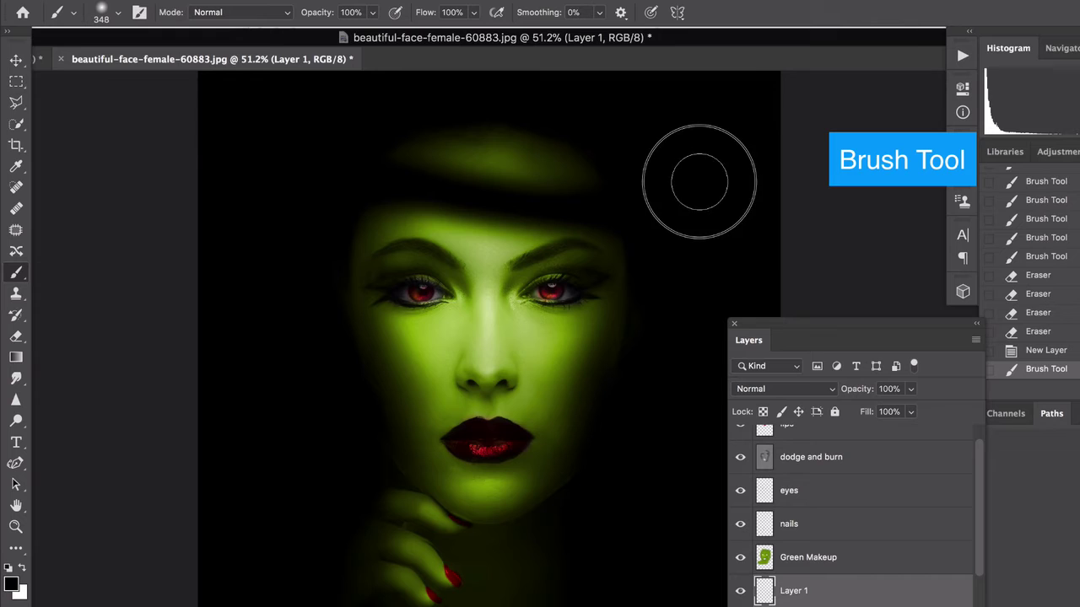
key(ctrl+z)
drag(332, 175, 556, 169)
drag(363, 153, 658, 153)
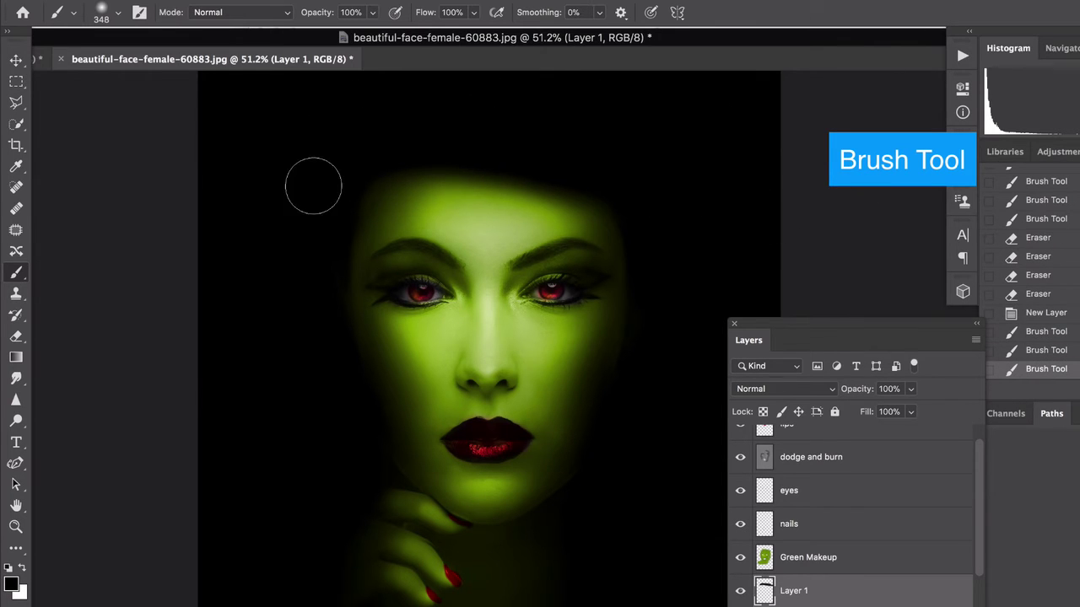
mouse_move(313, 186)
mouse_down()
mouse_move(440, 139)
mouse_move(637, 163)
mouse_up()
key(ctrl+z)
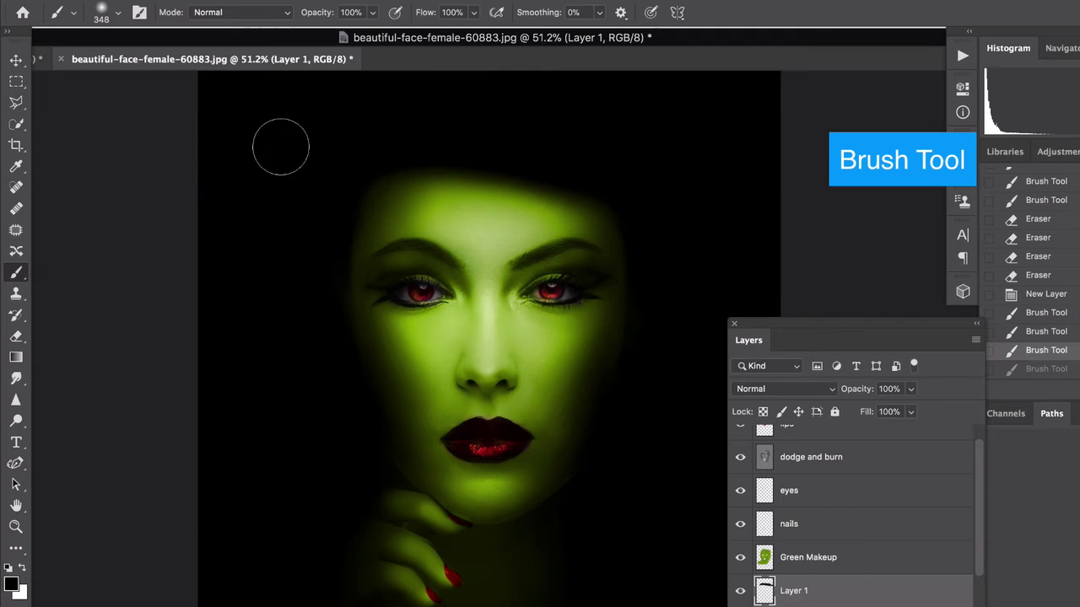
key(ctrl+z)
key(ctrl+z)
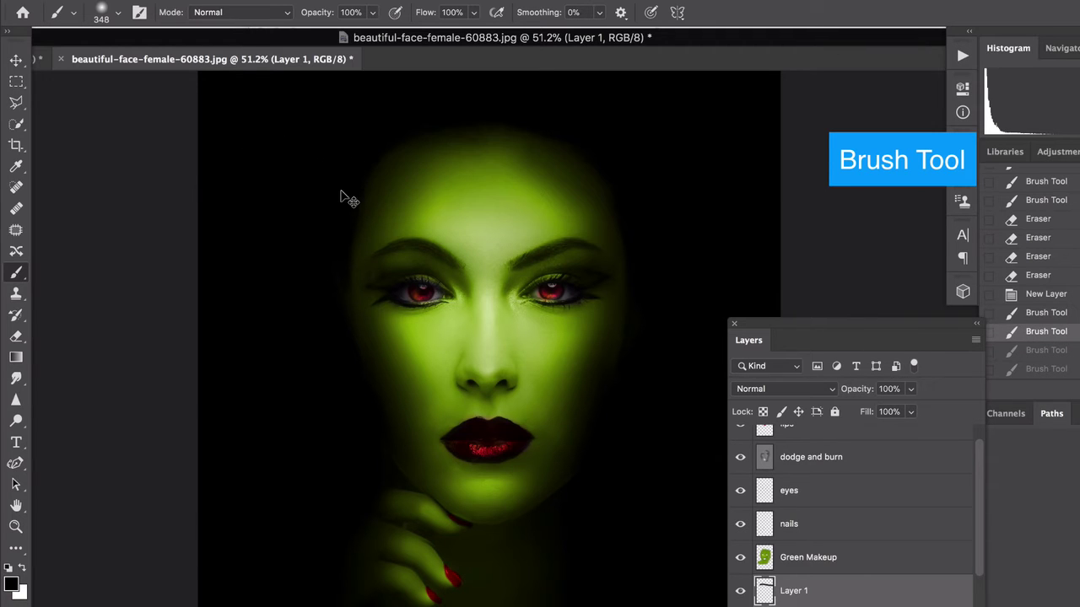
Try several slanted black strokes across the forehead, comparing them by undoing and redoing
drag(575, 171, 792, 196)
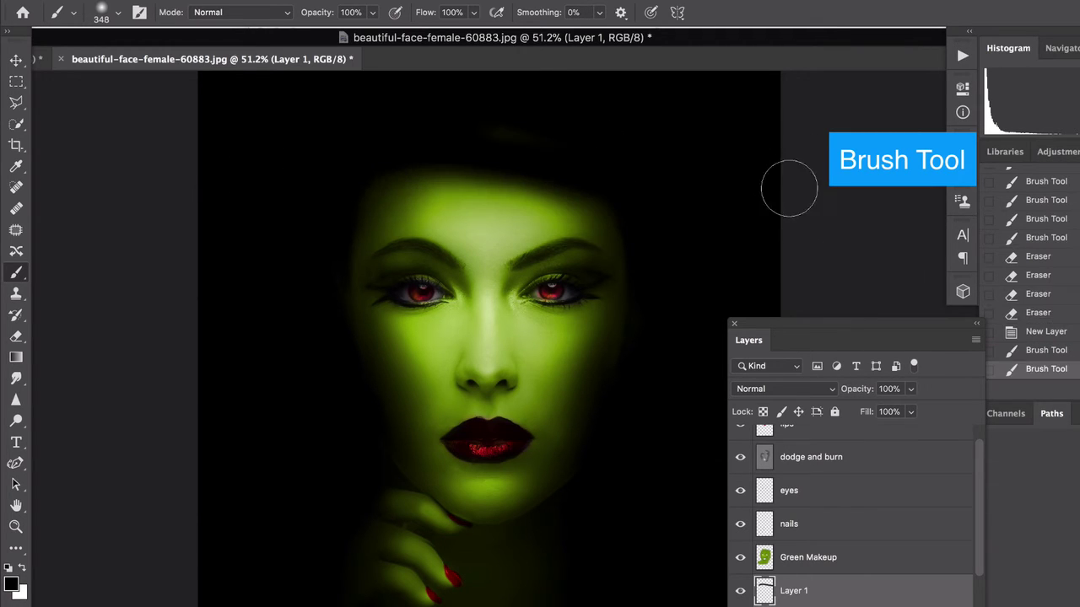
key(ctrl+z)
mouse_move(323, 214)
mouse_down()
mouse_move(453, 164)
mouse_move(751, 205)
mouse_up()
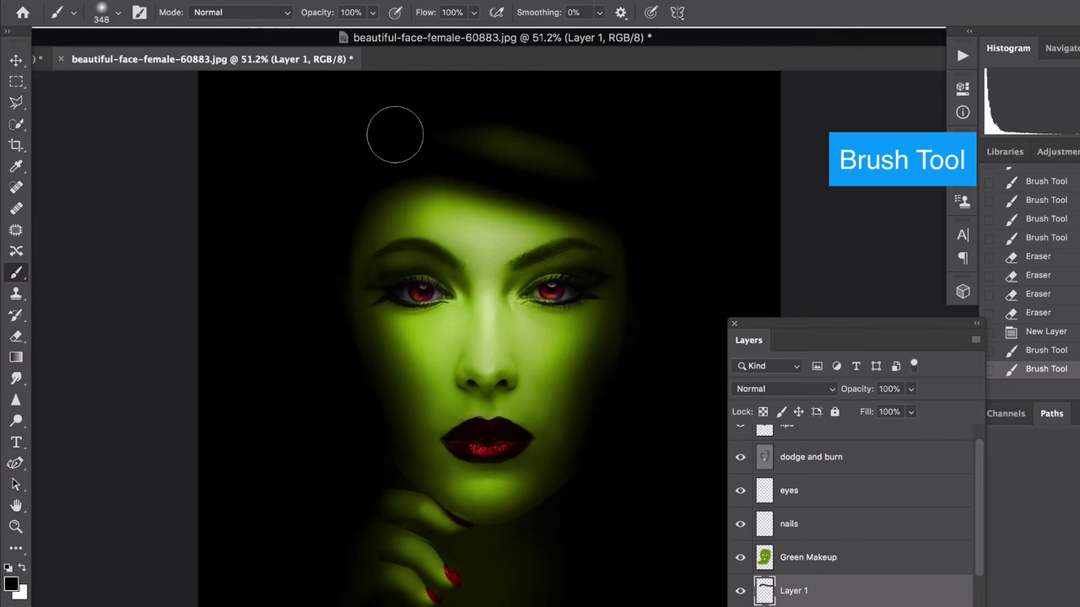
drag(397, 133, 459, 109)
key(ctrl+z)
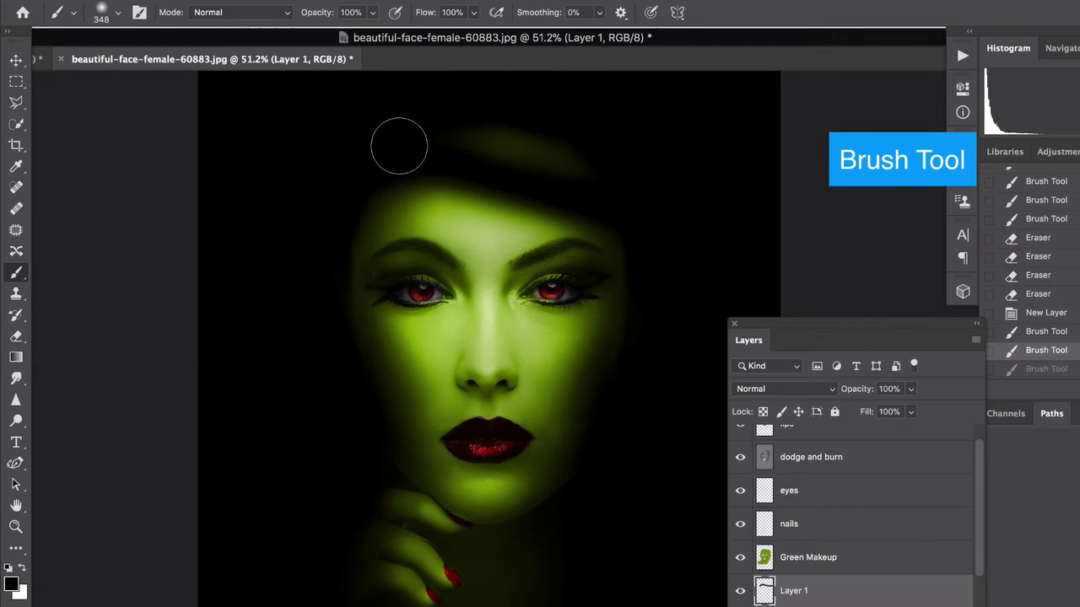
key(ctrl+z)
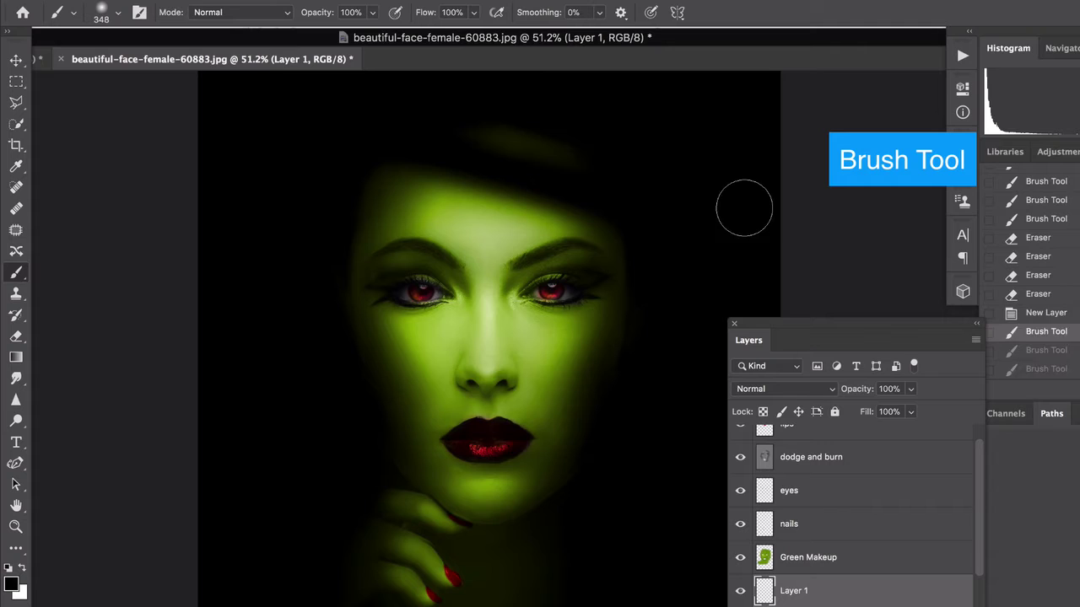
key(ctrl+shift+z)
key(ctrl+shift+z)
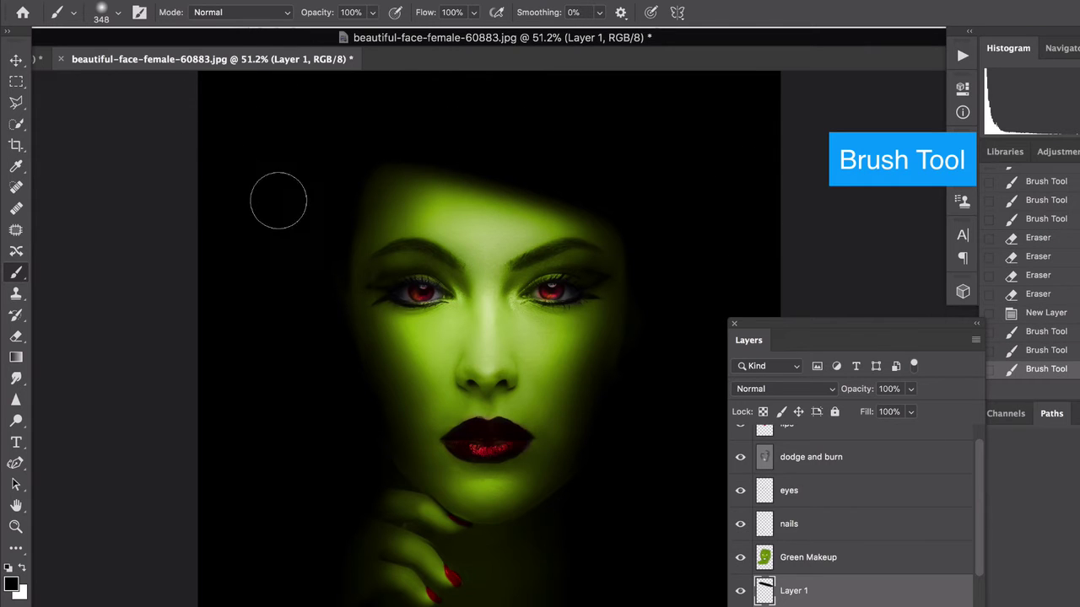
key(ctrl+z)
key(ctrl+z)
key(ctrl+shift+z)
key(ctrl+shift+z)
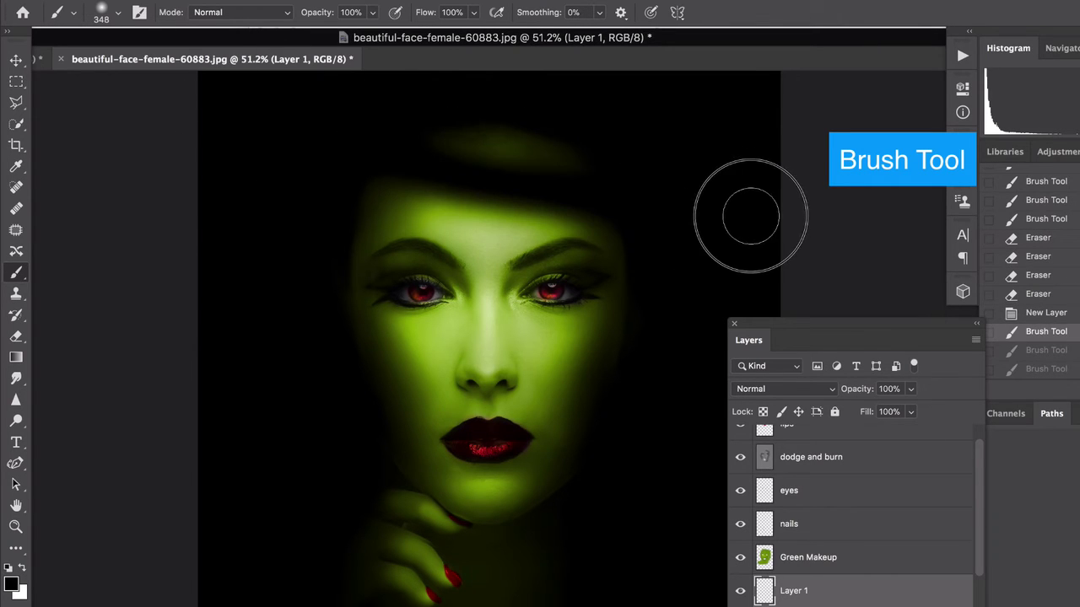
key(ctrl+z)
key(ctrl+z)
Try a black shadow over the upper forehead, compare it by toggling the layer's visibility, and replace the layer with an empty one
drag(292, 145, 832, 265)
mouse_move(410, 125)
mouse_down()
mouse_move(594, 148)
mouse_move(503, 137)
mouse_up()
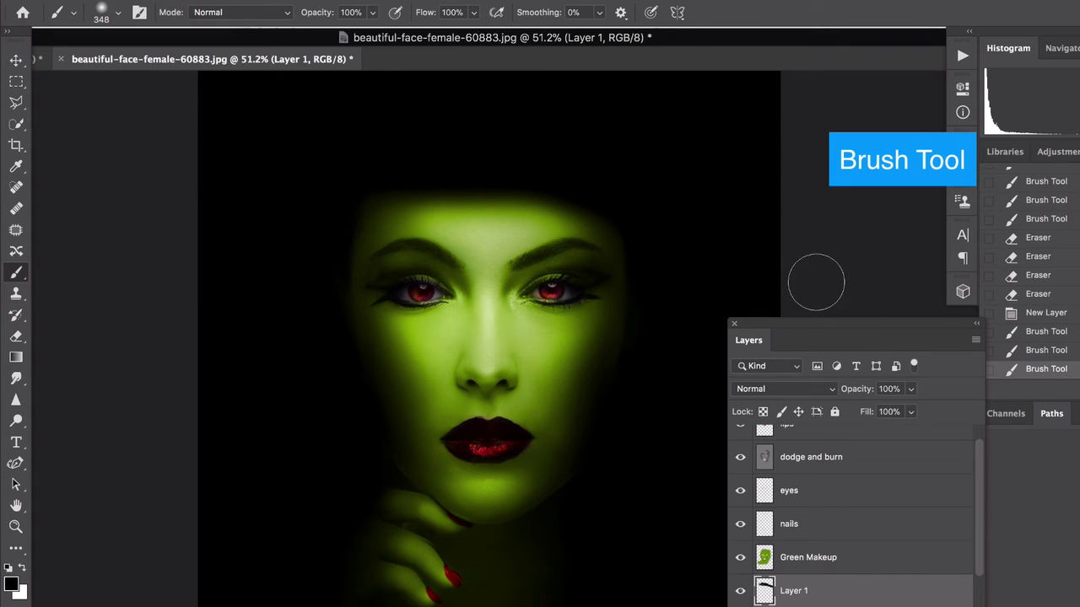
click(740, 592)
click(739, 592)
click(739, 593)
click(740, 592)
click(740, 592)
click(740, 592)
drag(830, 596, 964, 606)
click(944, 606)
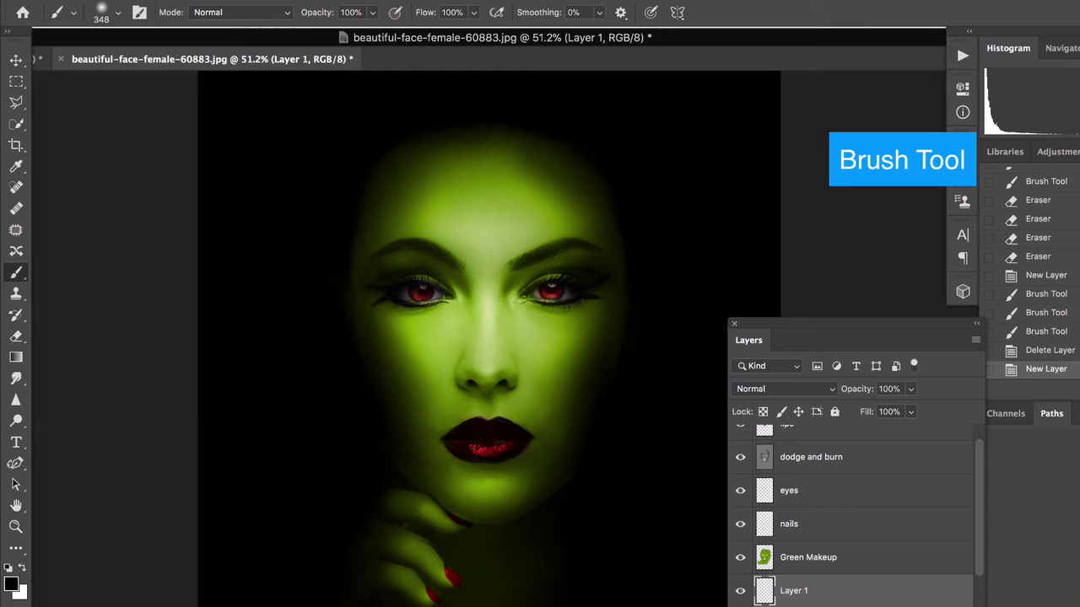
Try another black shadow across the forehead on the new empty layer and undo its strokes
drag(371, 169, 556, 173)
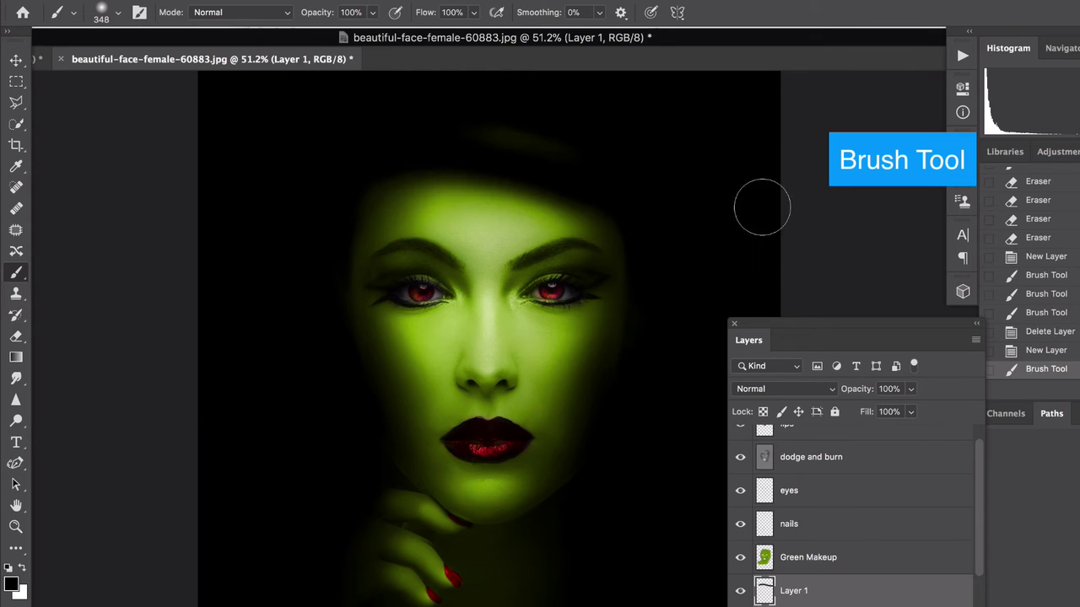
drag(392, 126, 345, 137)
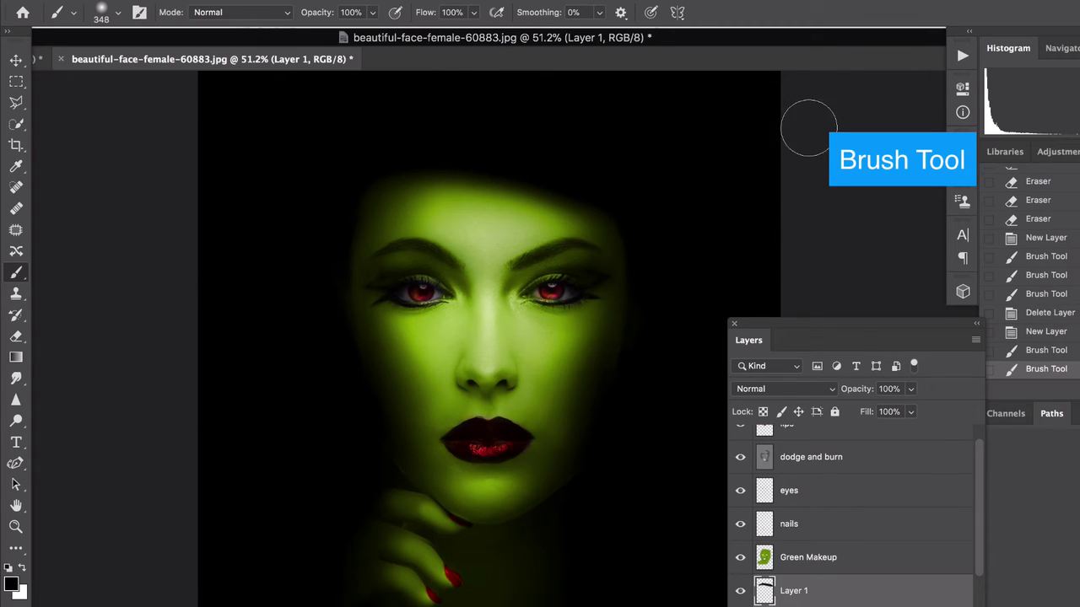
key(super+z)
key(super+z)
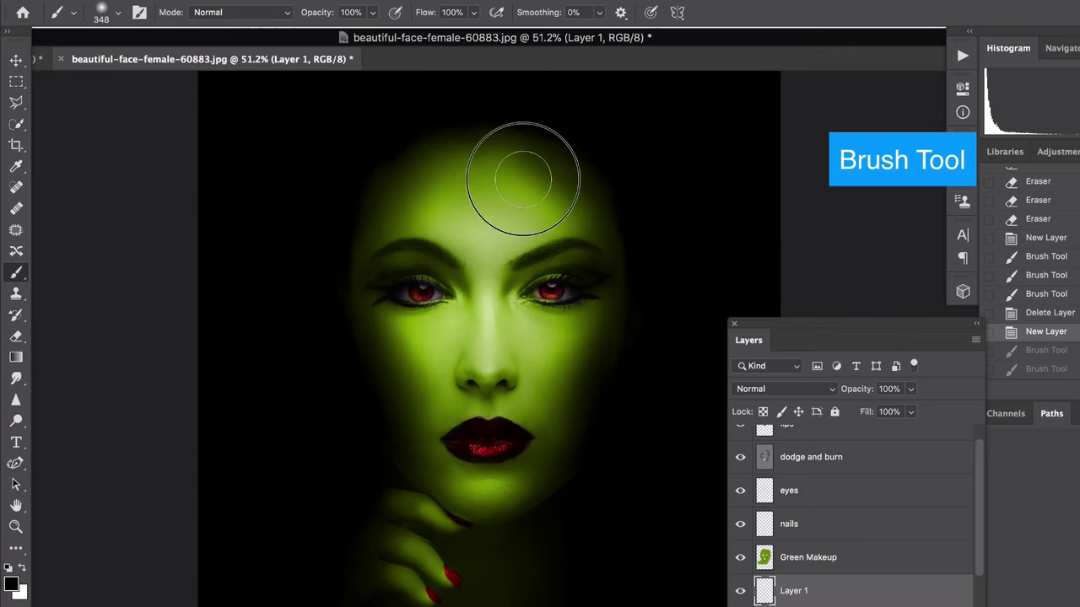
Paint a soft black hat-brim shadow slanting down across the forehead and covering everything above it
mouse_move(591, 161)
mouse_down()
mouse_move(414, 135)
mouse_move(649, 166)
mouse_move(488, 151)
mouse_move(762, 217)
mouse_up()
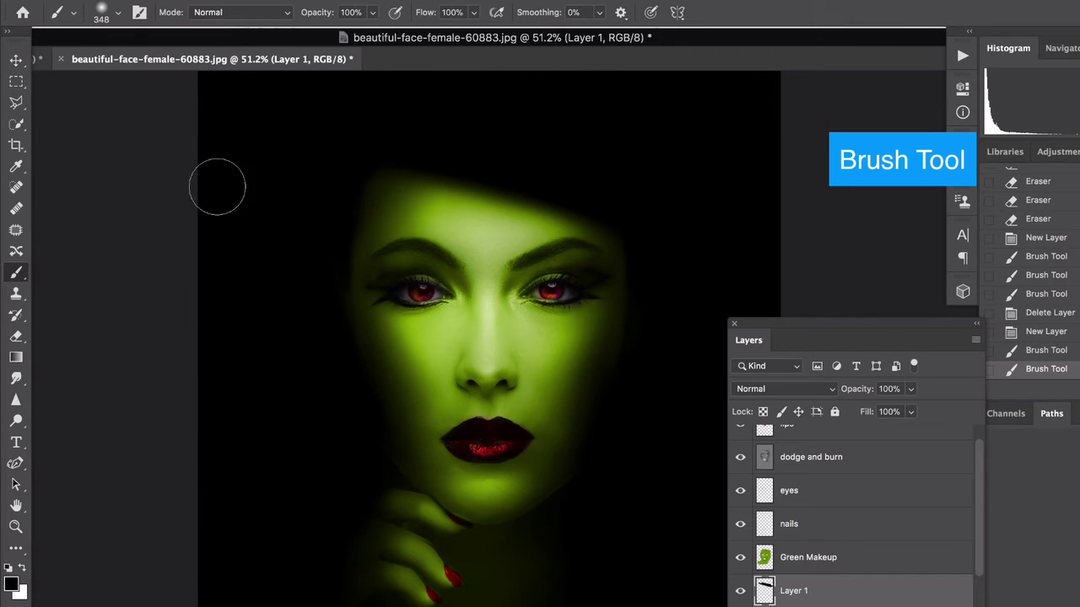
mouse_move(532, 168)
mouse_down()
mouse_move(278, 150)
mouse_move(272, 164)
mouse_move(735, 224)
mouse_up()
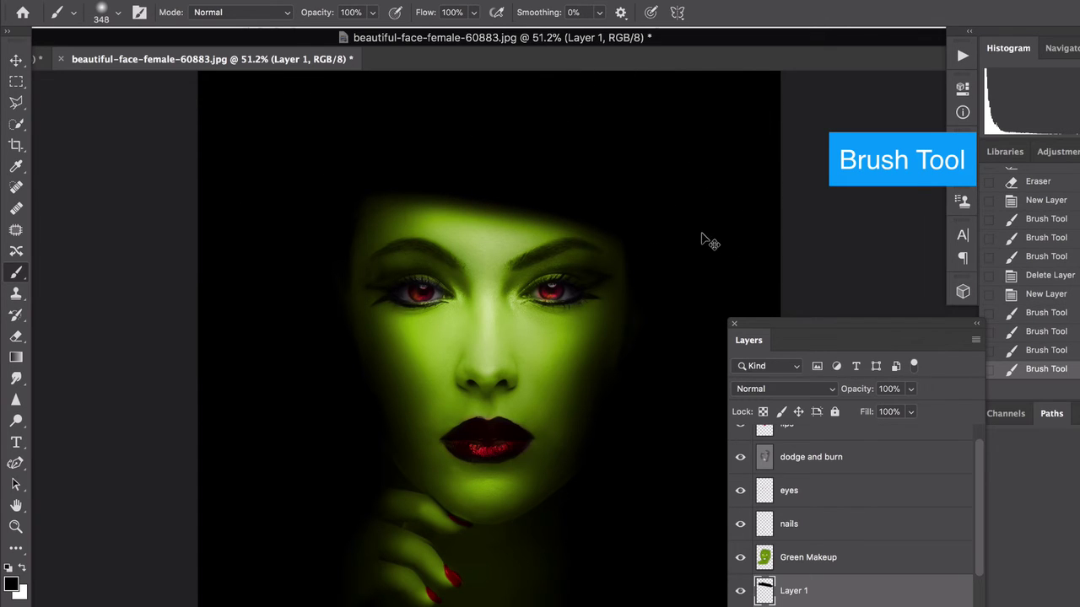
Examine the shadowed face, lips and hand close up, with the dodge and burn layer selected
scroll(538, 347, up, 3)
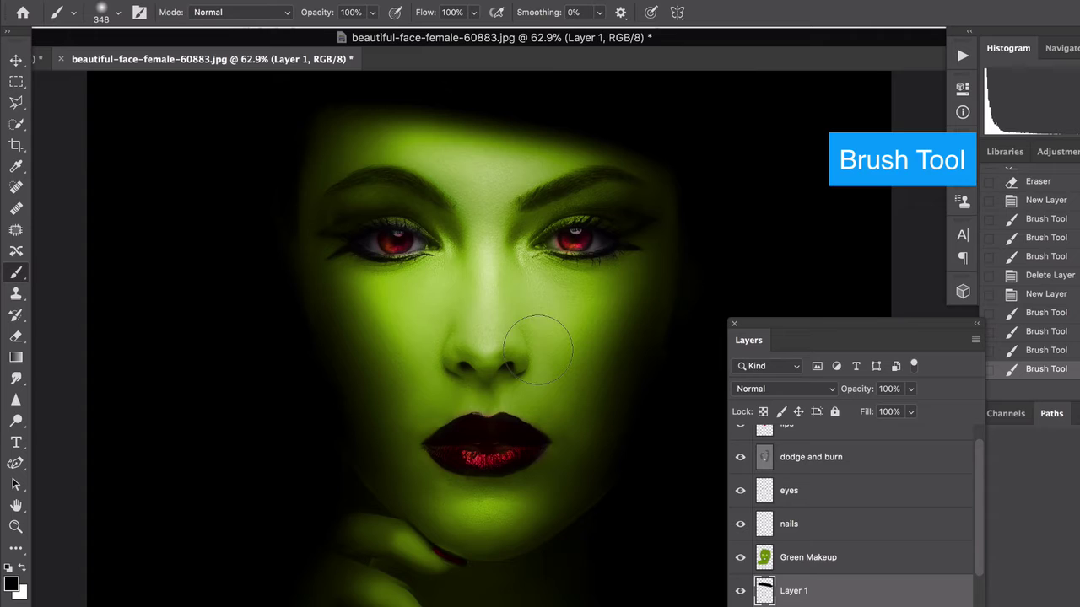
scroll(538, 348, up, 2)
scroll(541, 348, down, 3)
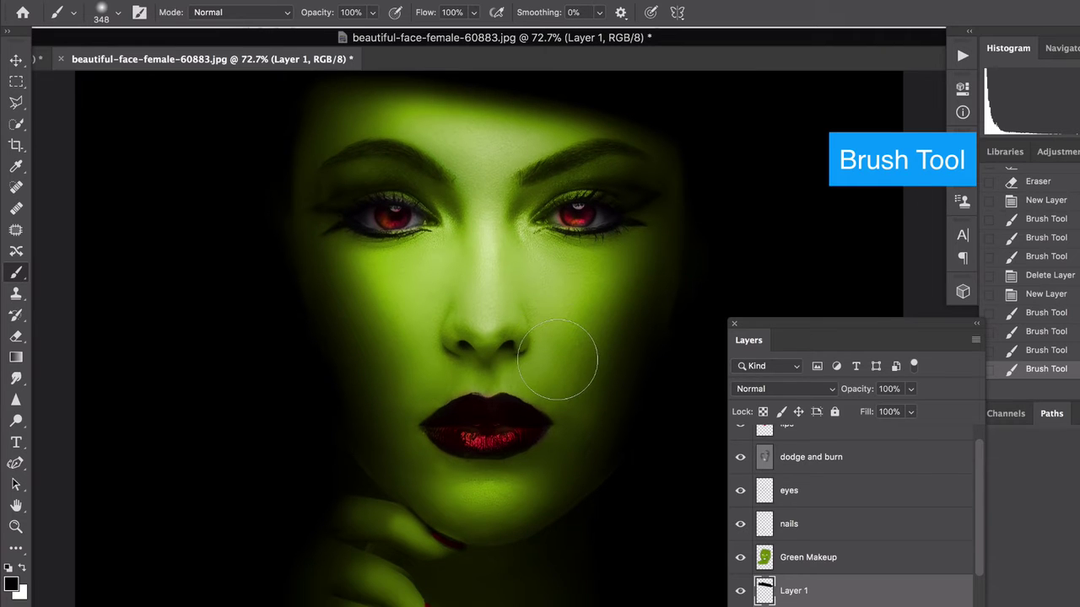
scroll(506, 380, down, 5)
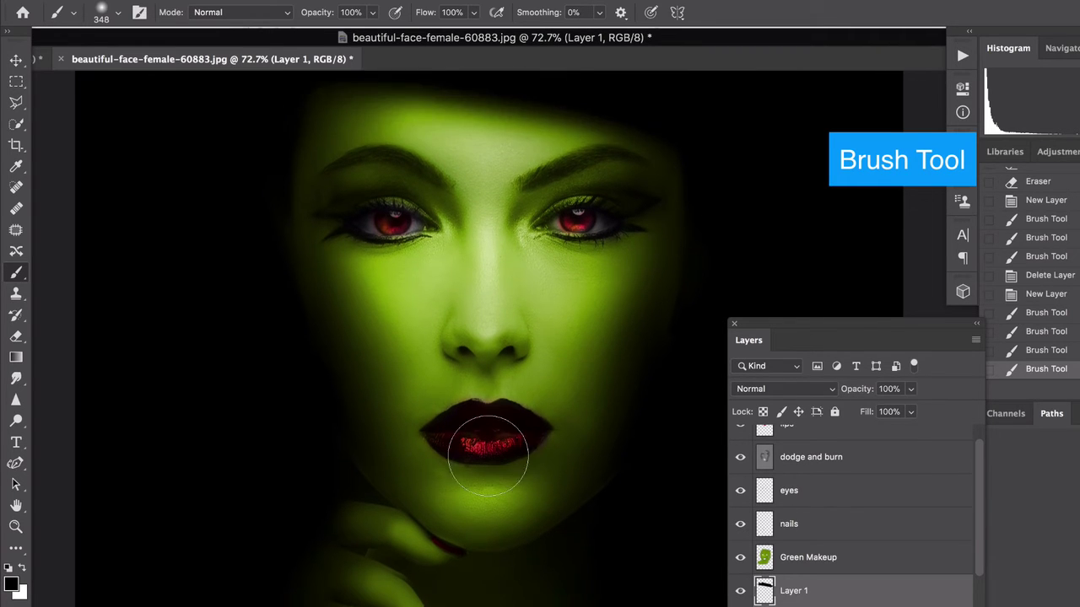
scroll(472, 397, up, 6)
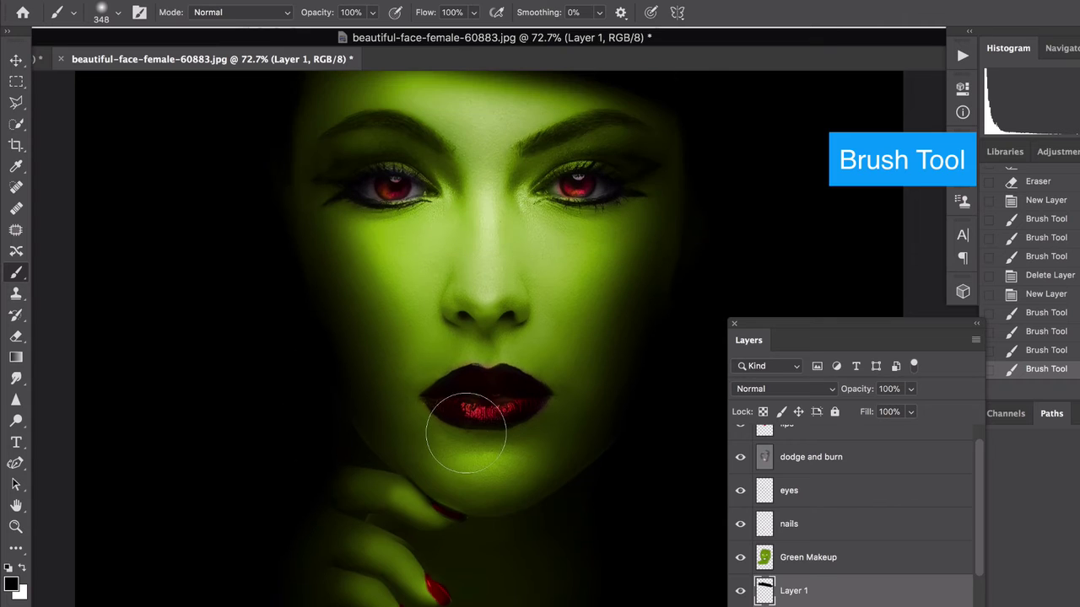
click(793, 463)
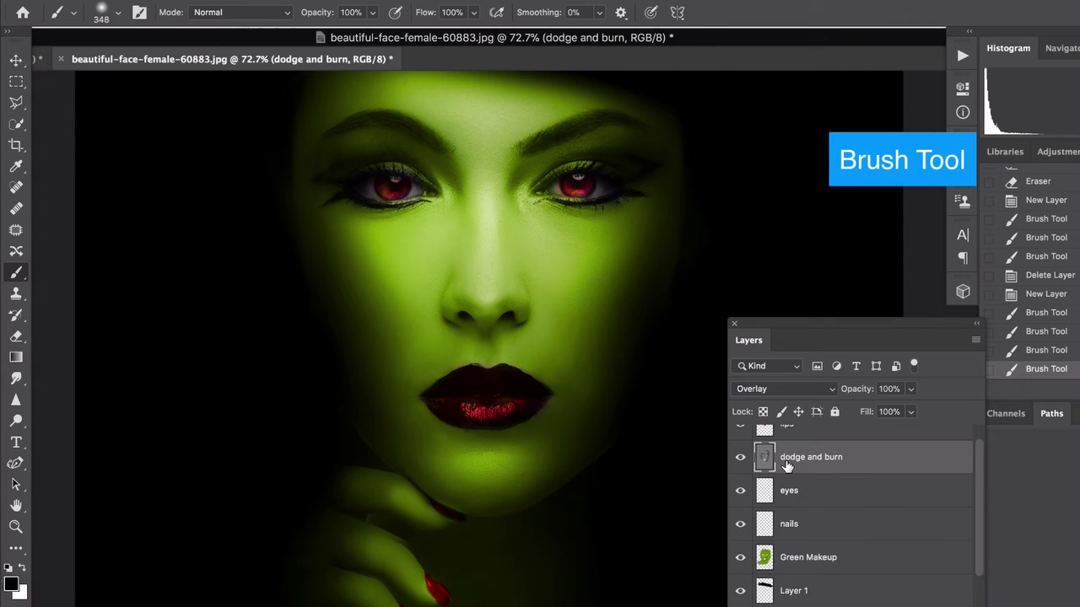
scroll(478, 302, up, 1)
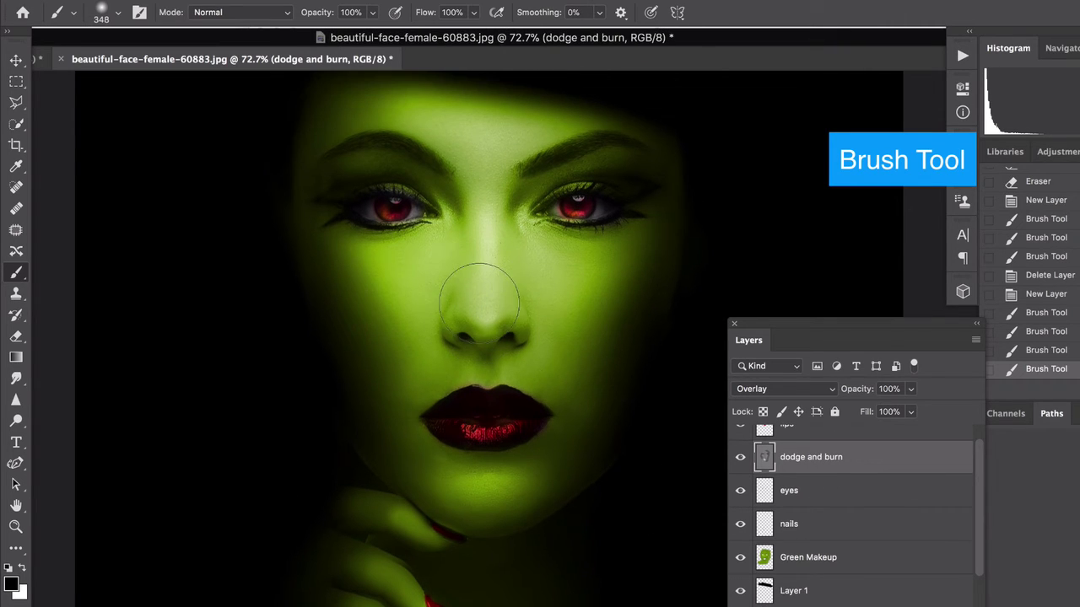
scroll(476, 301, up, 1)
scroll(477, 302, up, 1)
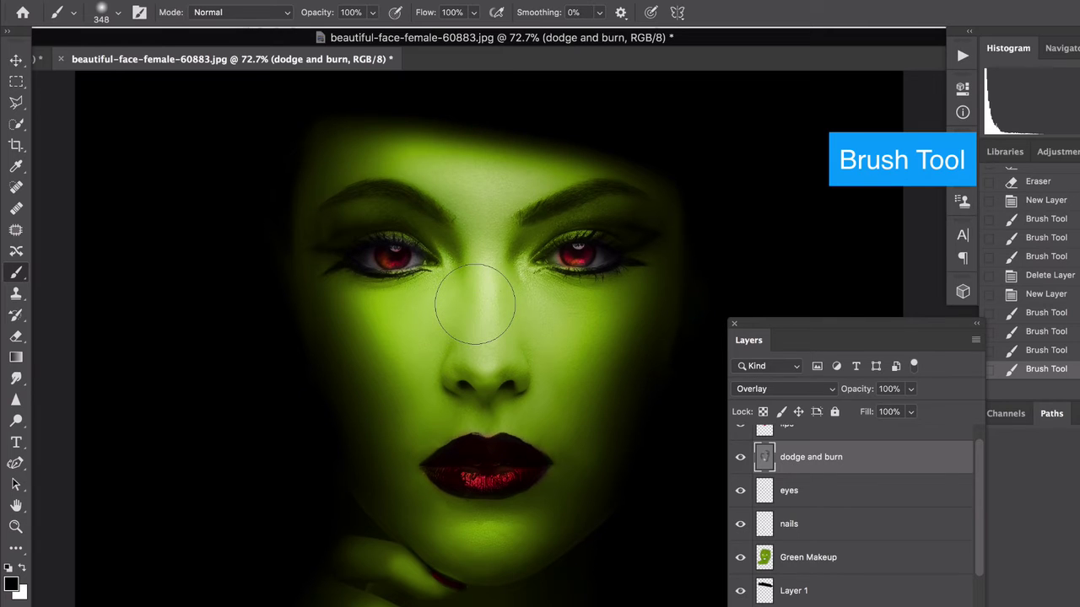
scroll(475, 302, down, 1)
scroll(473, 304, down, 2)
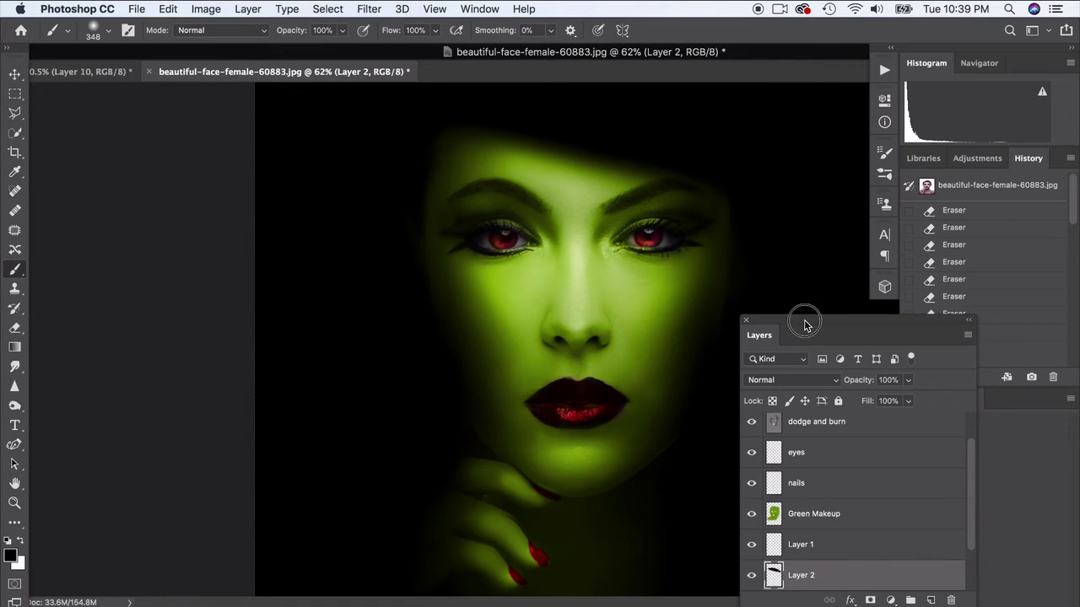
drag(804, 320, 864, 320)
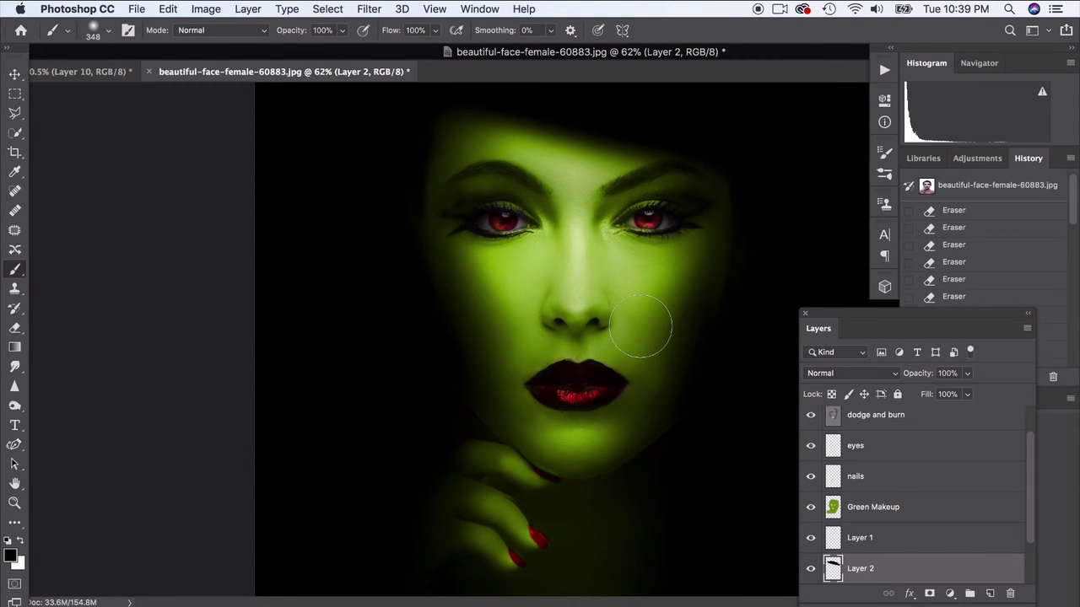
Add uniform monochromatic noise of 7.16% to the base photo on Layer 0
scroll(643, 321, up, 2)
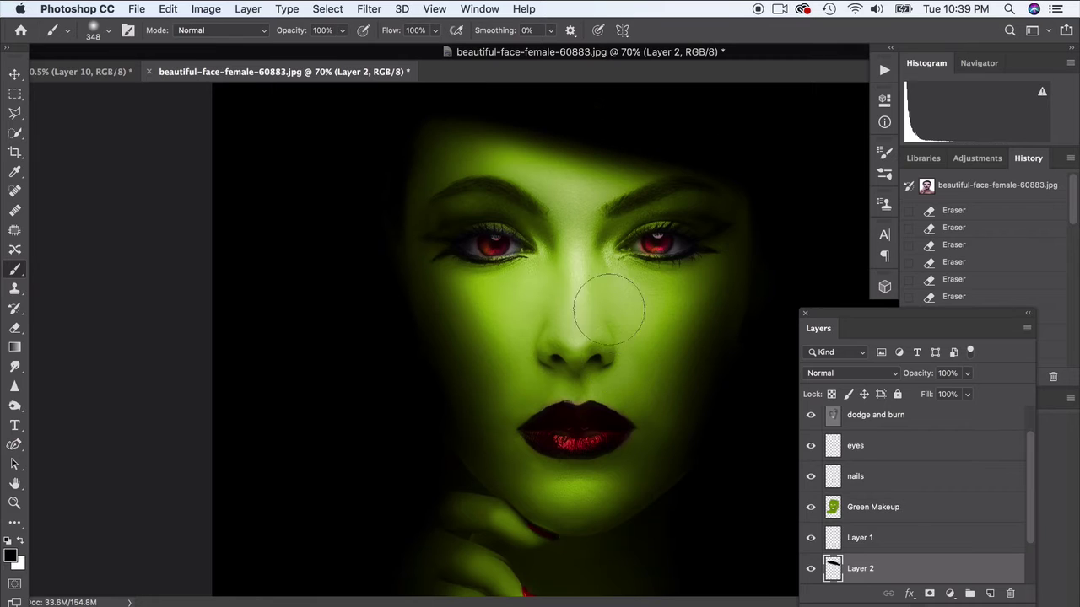
drag(534, 56, 442, 65)
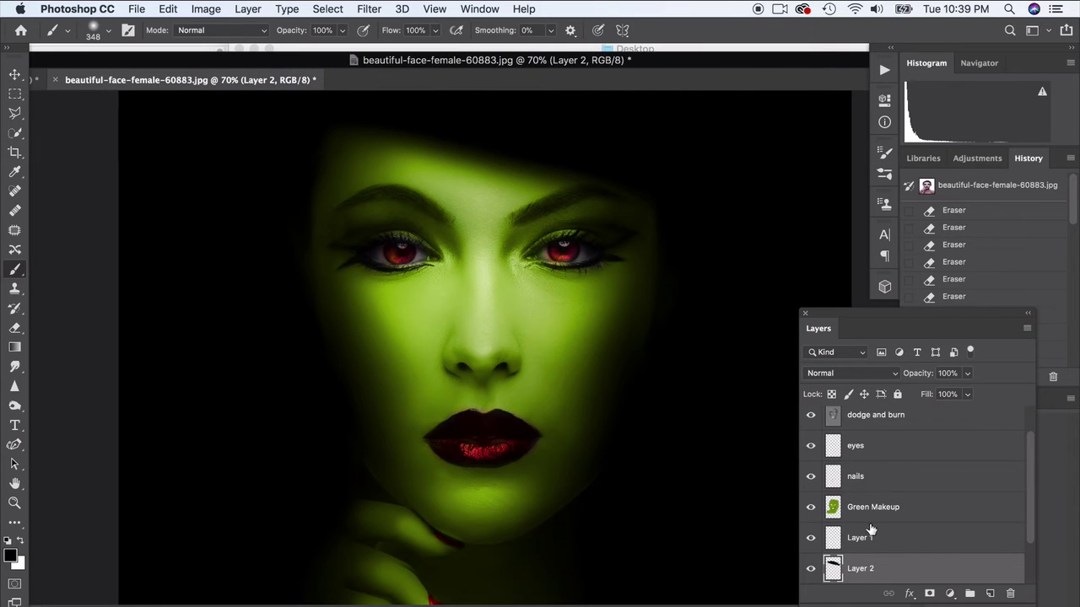
scroll(870, 540, down, 2)
click(871, 571)
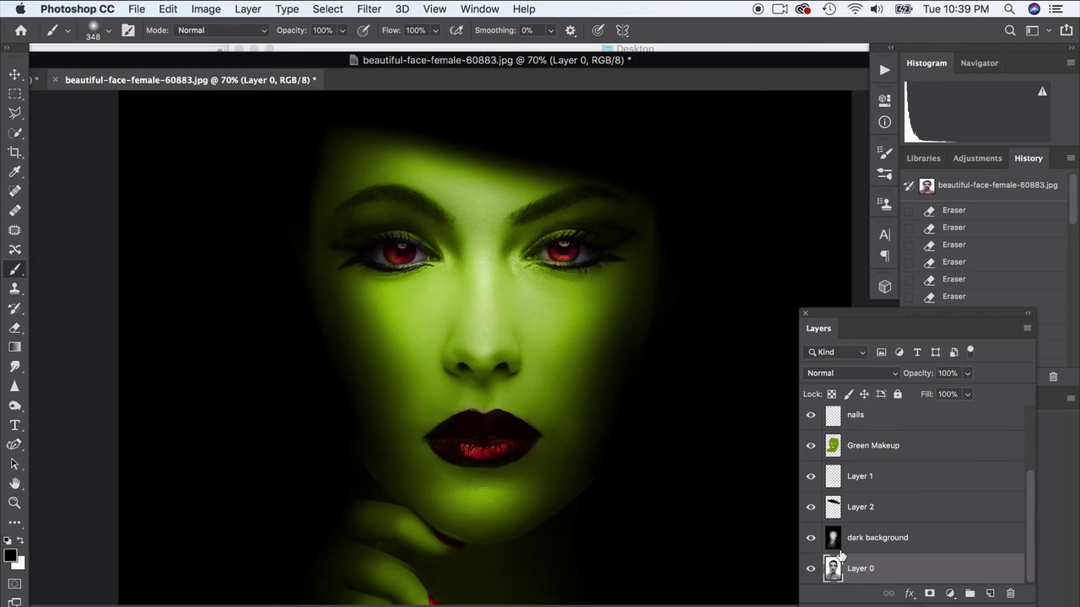
click(372, 9)
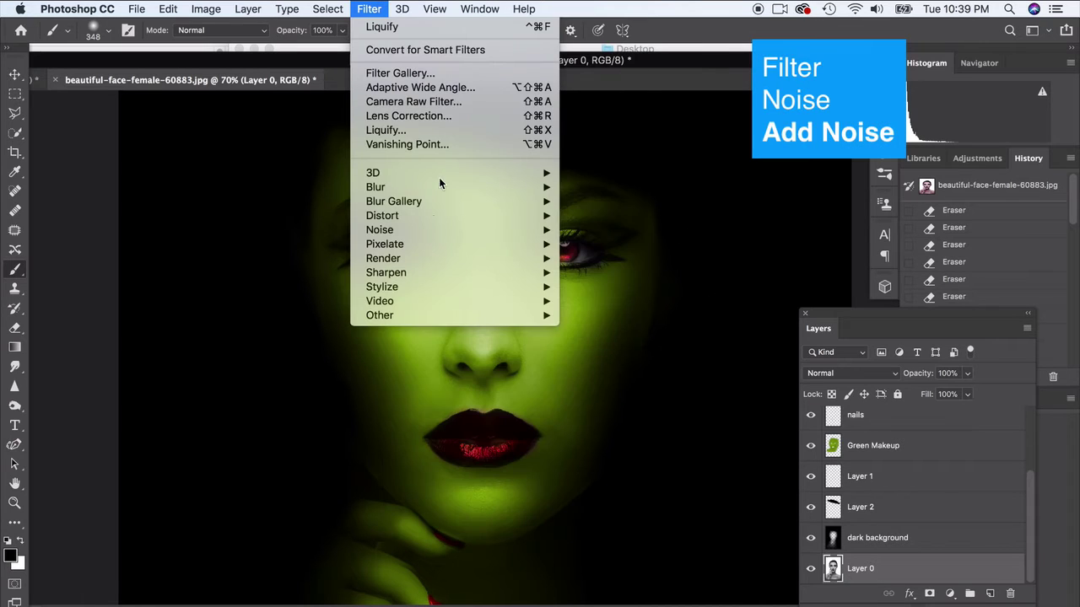
mouse_move(450, 230)
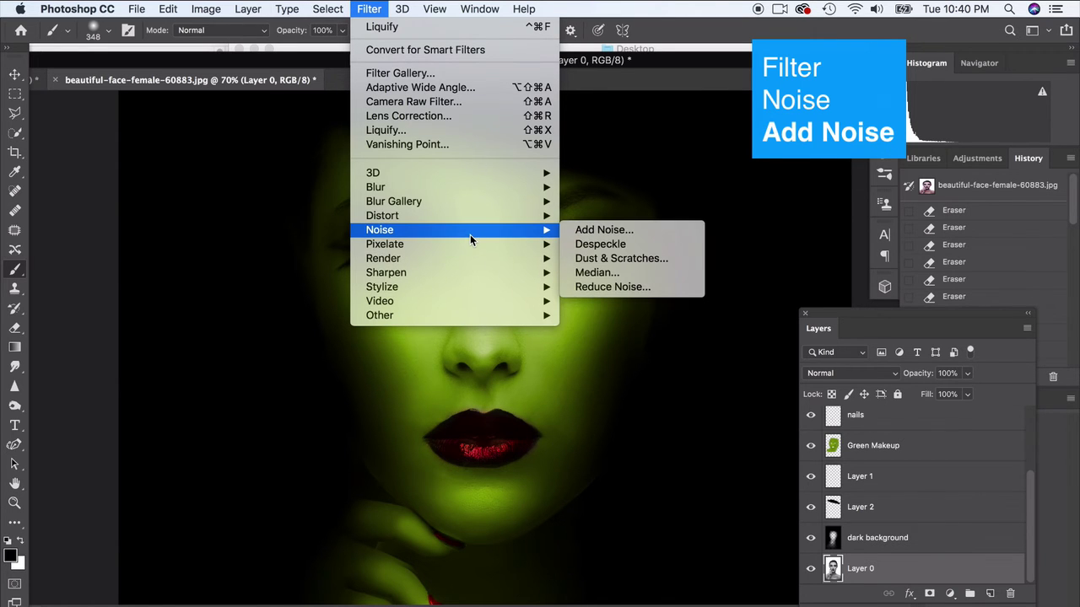
click(596, 231)
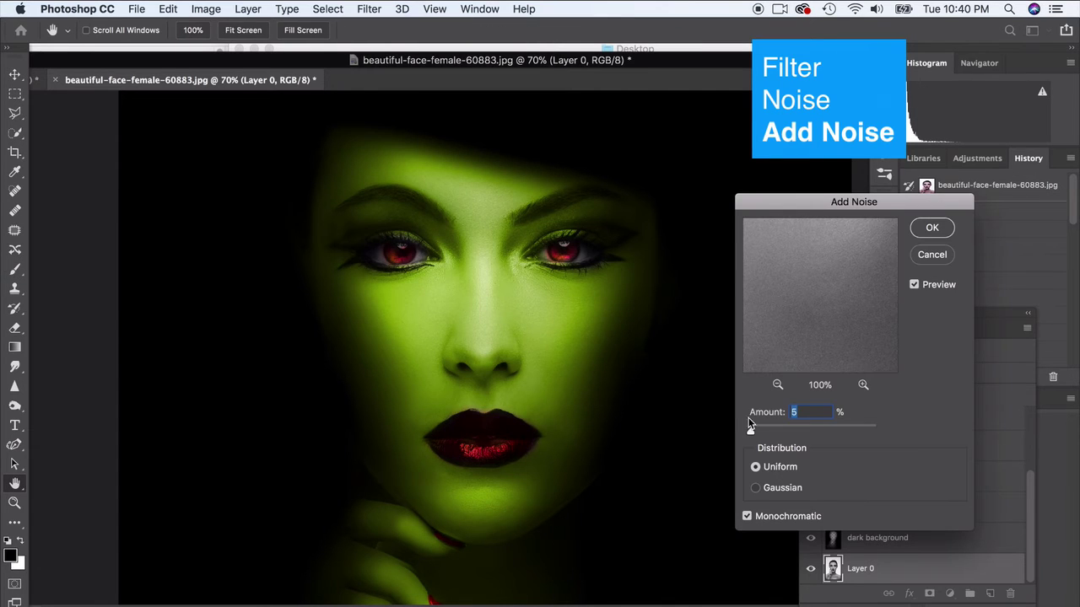
click(770, 432)
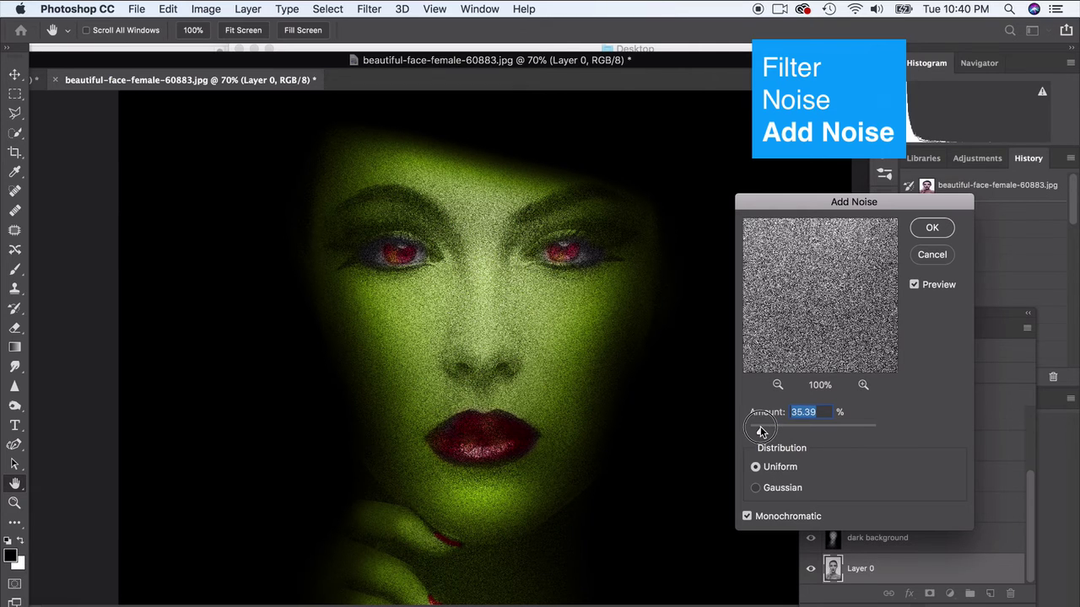
drag(761, 432, 752, 432)
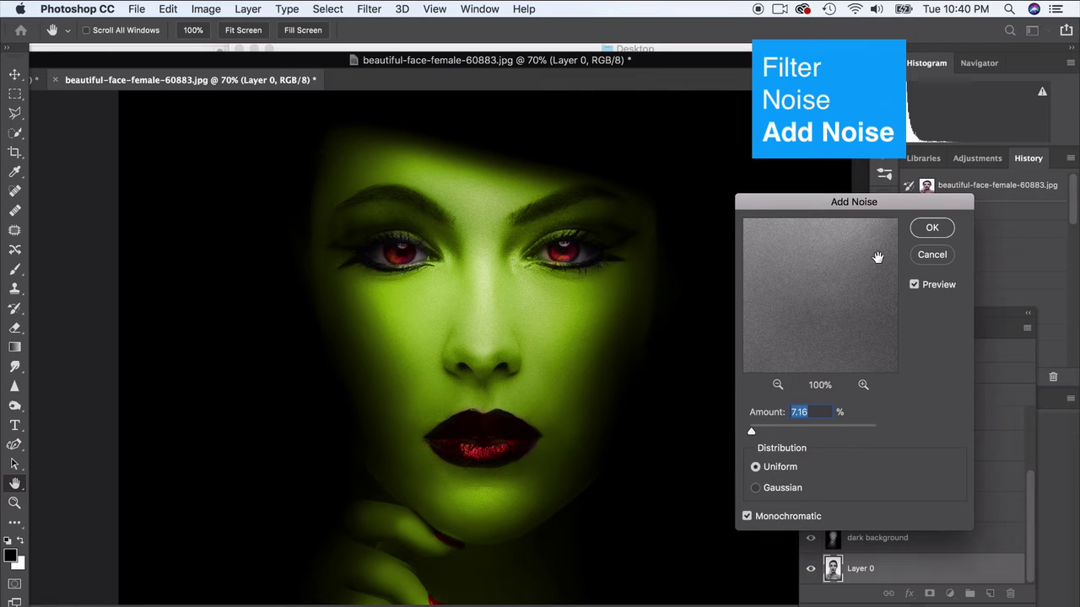
click(930, 231)
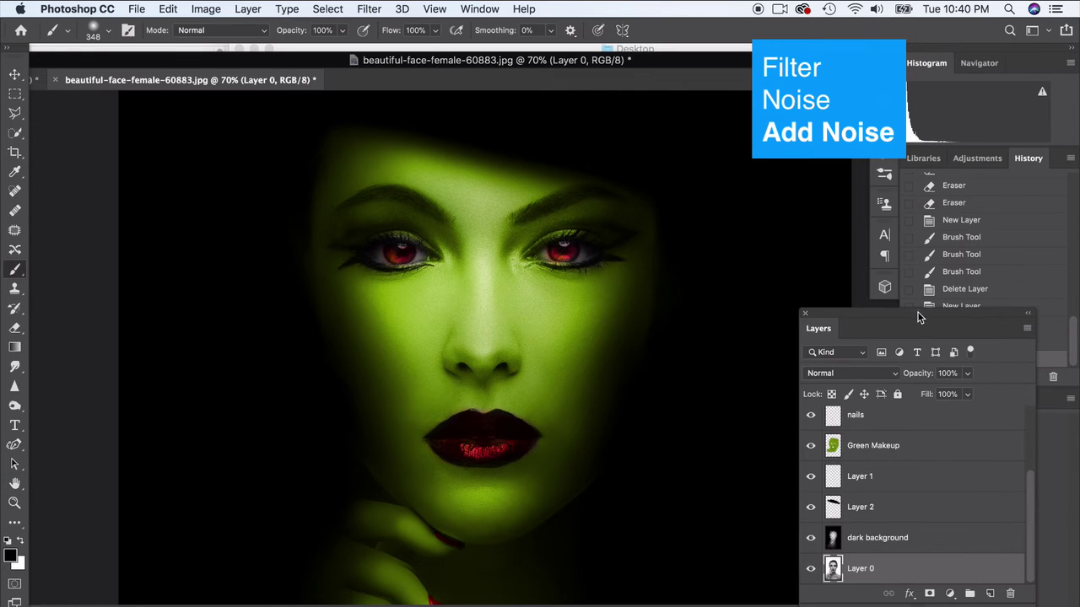
Compare the portrait before and after the noise by switching between the last two history states
drag(920, 318, 833, 306)
click(981, 344)
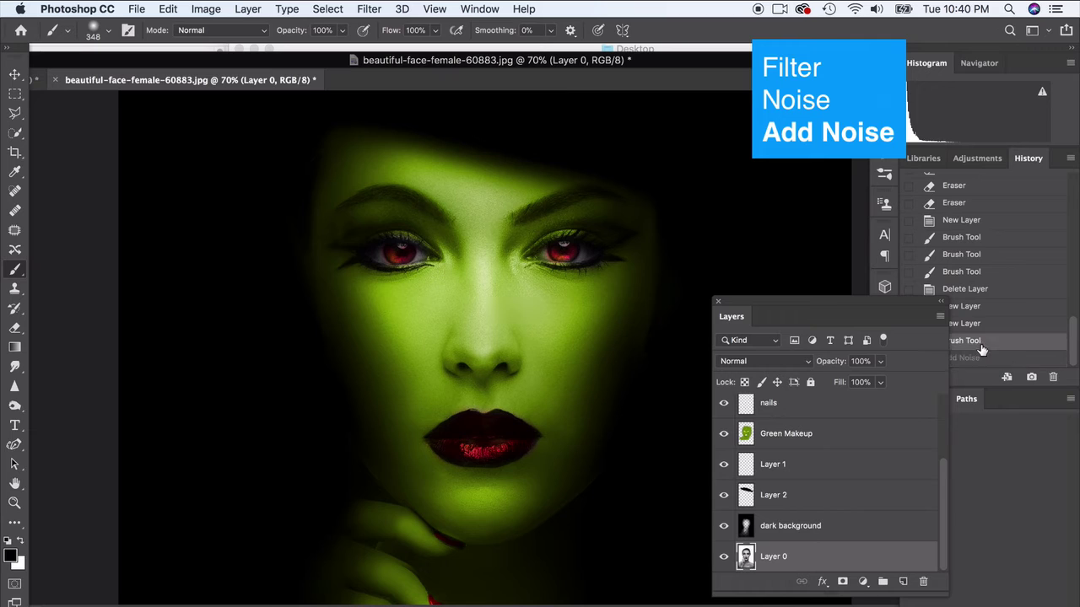
click(986, 360)
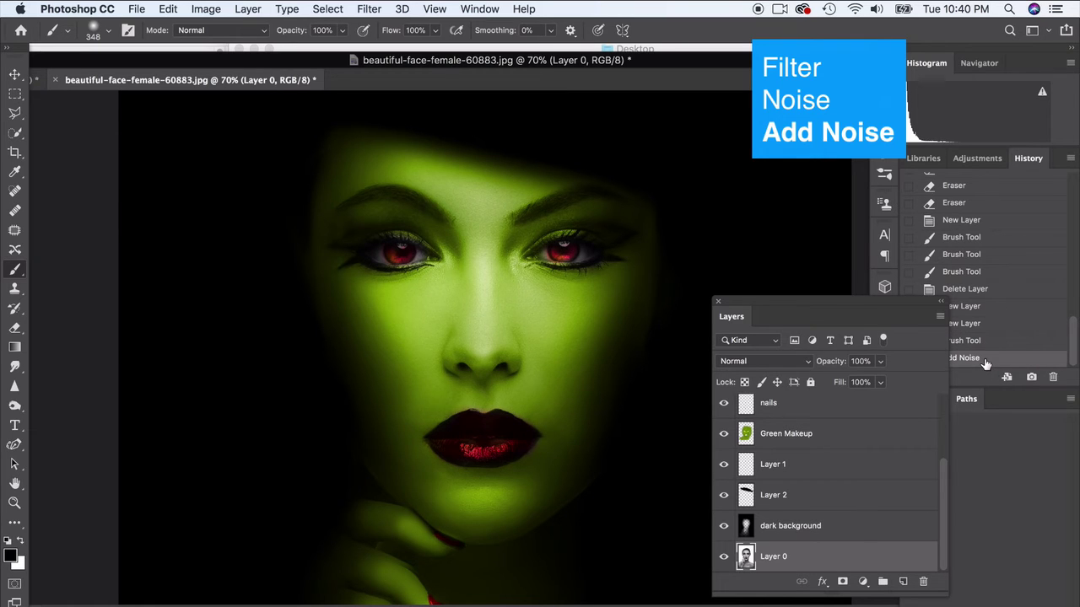
click(987, 344)
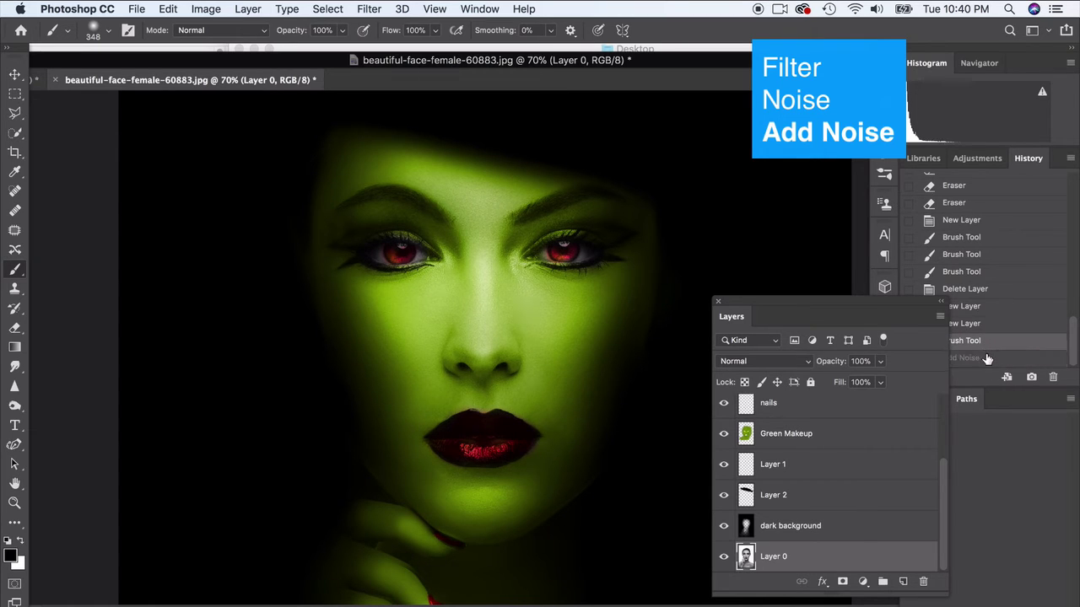
click(985, 359)
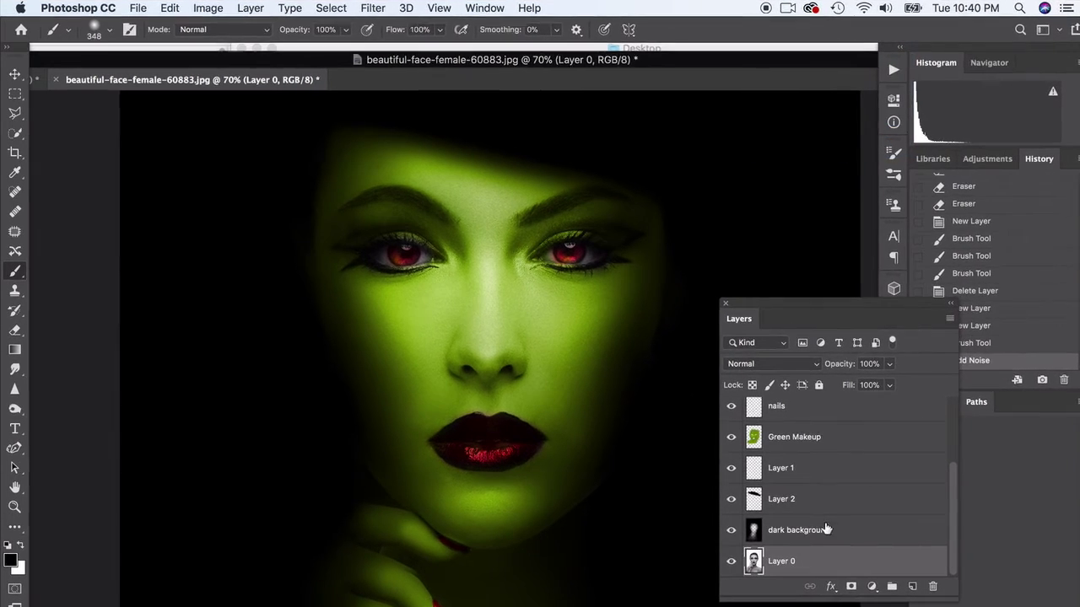
Select the dodge and burn layer and set the Burn tool to 41% exposure for midtones
scroll(995, 582, up, 3)
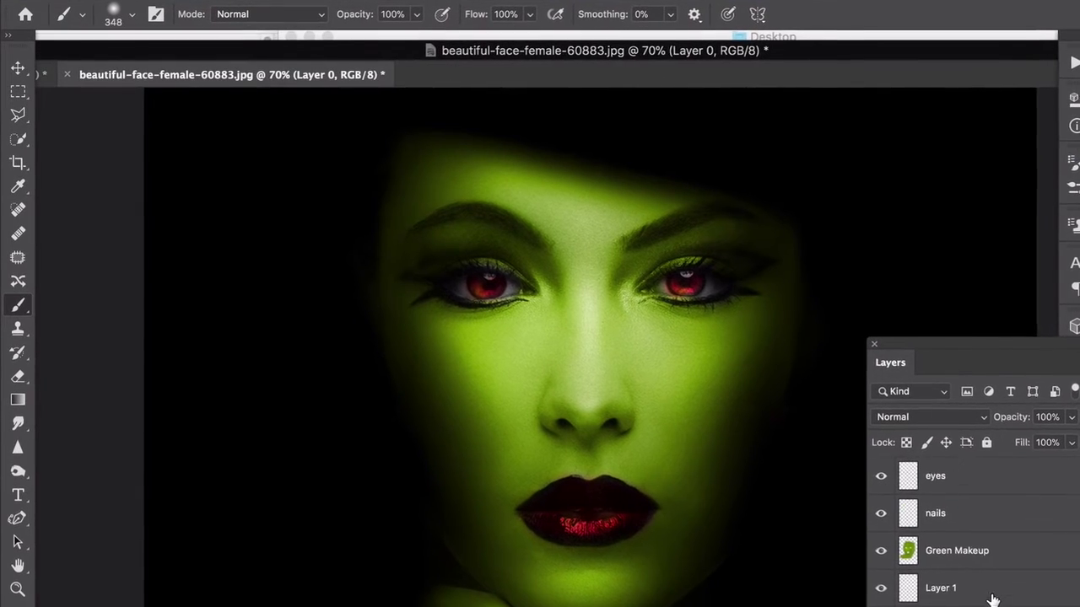
click(993, 516)
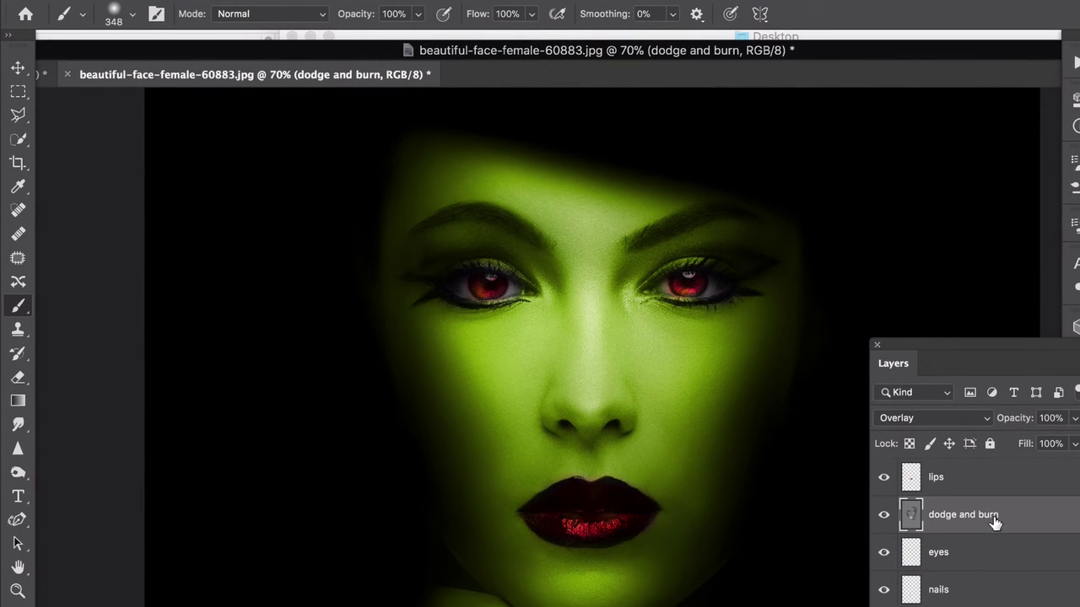
click(19, 477)
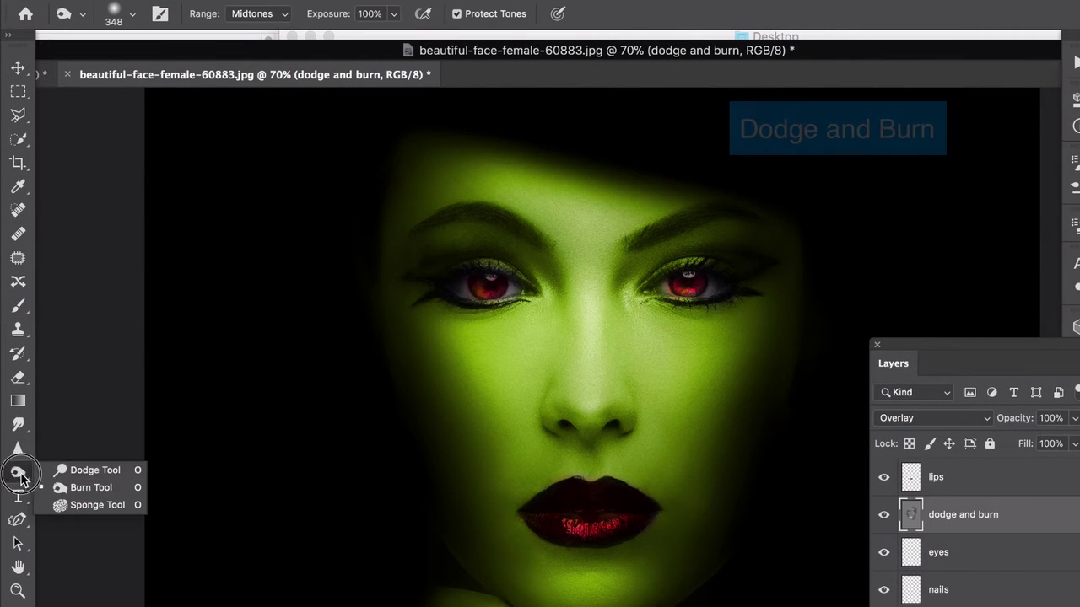
click(71, 469)
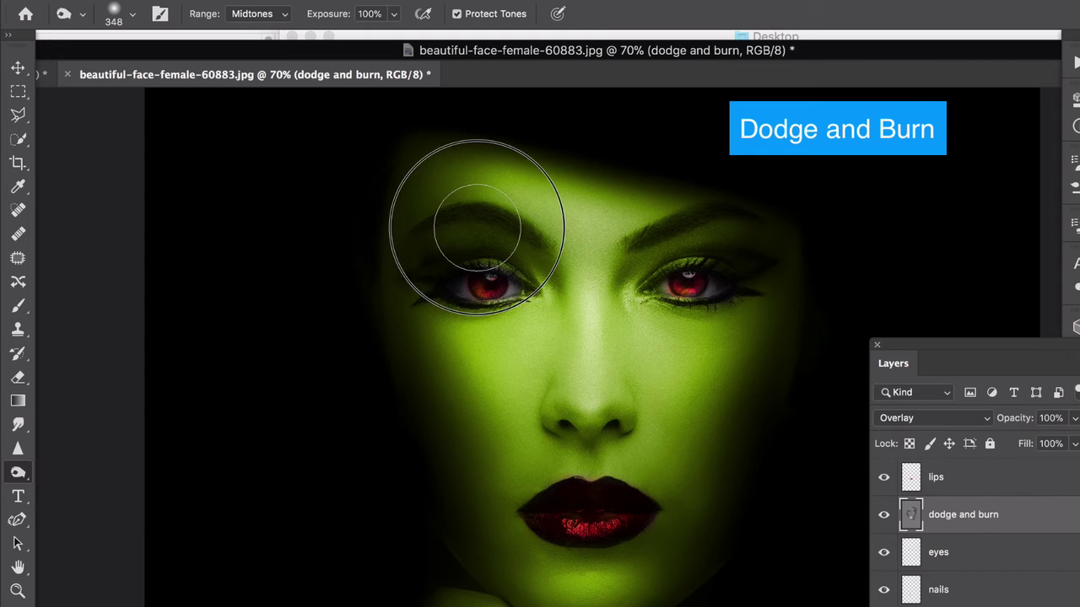
click(392, 15)
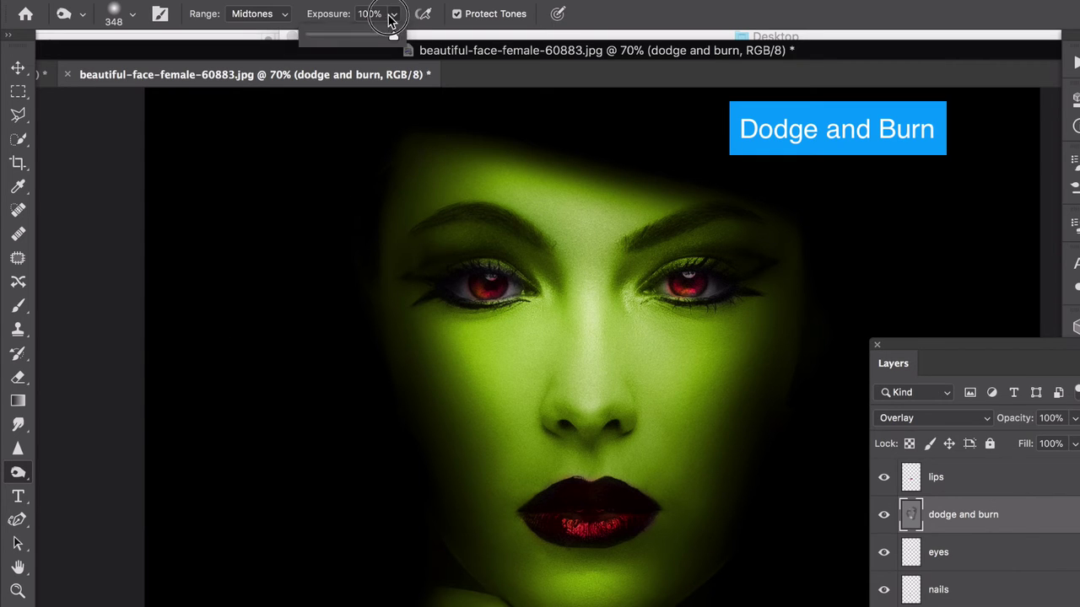
click(346, 39)
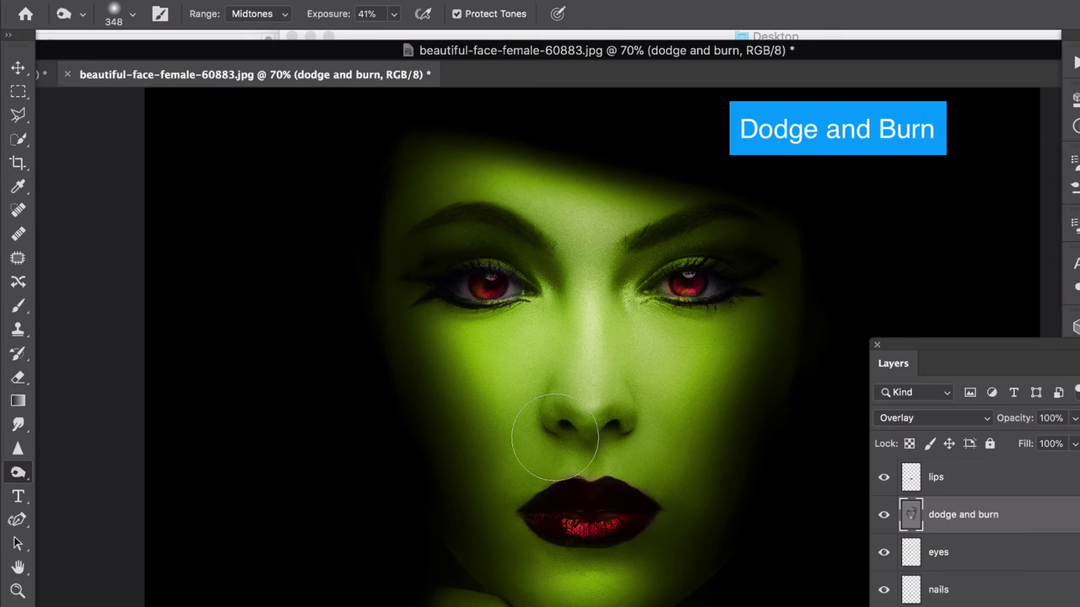
Switch to the Dodge tool with a 252 px soft brush and set its range to Highlights
click(18, 472)
click(76, 467)
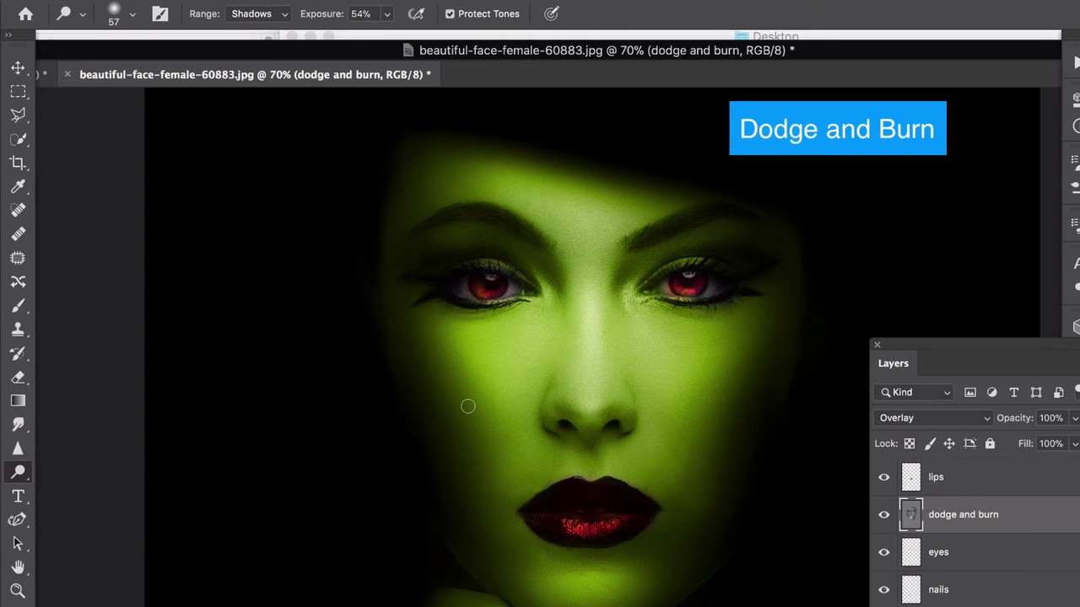
click(136, 14)
click(176, 70)
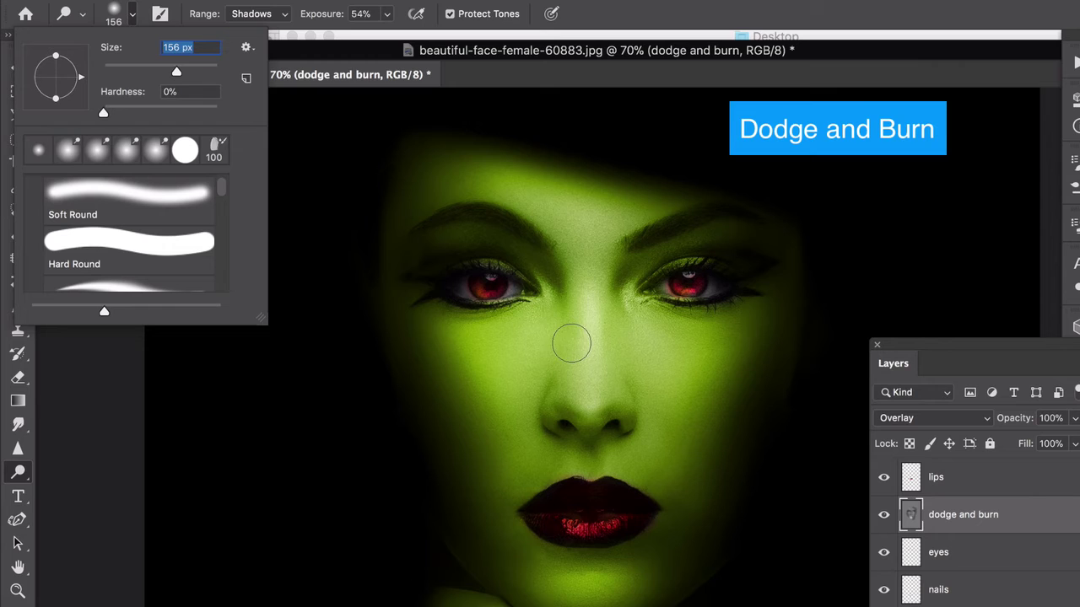
click(193, 69)
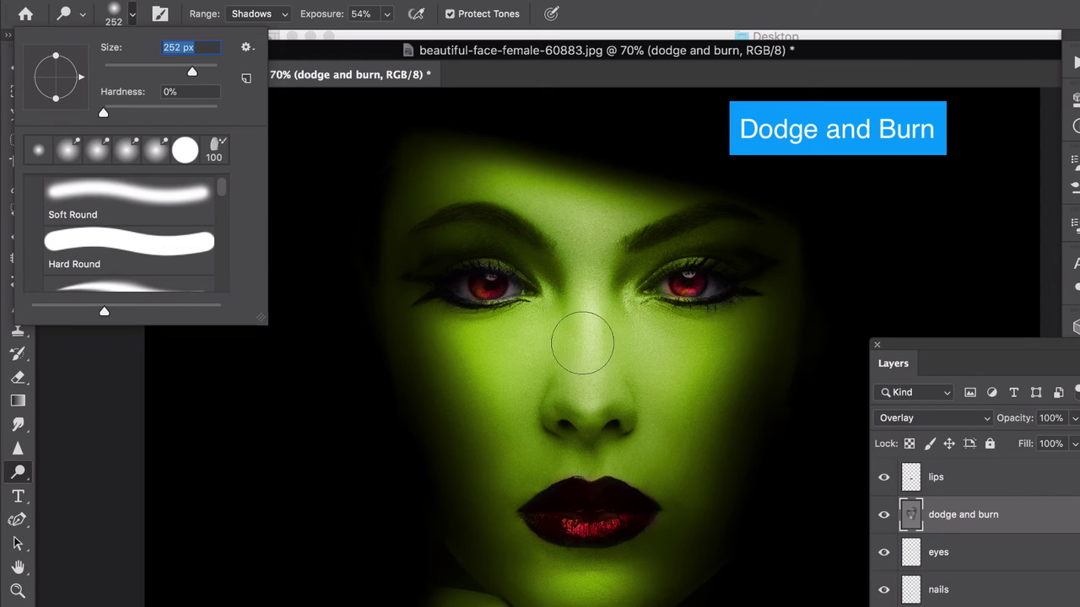
click(584, 347)
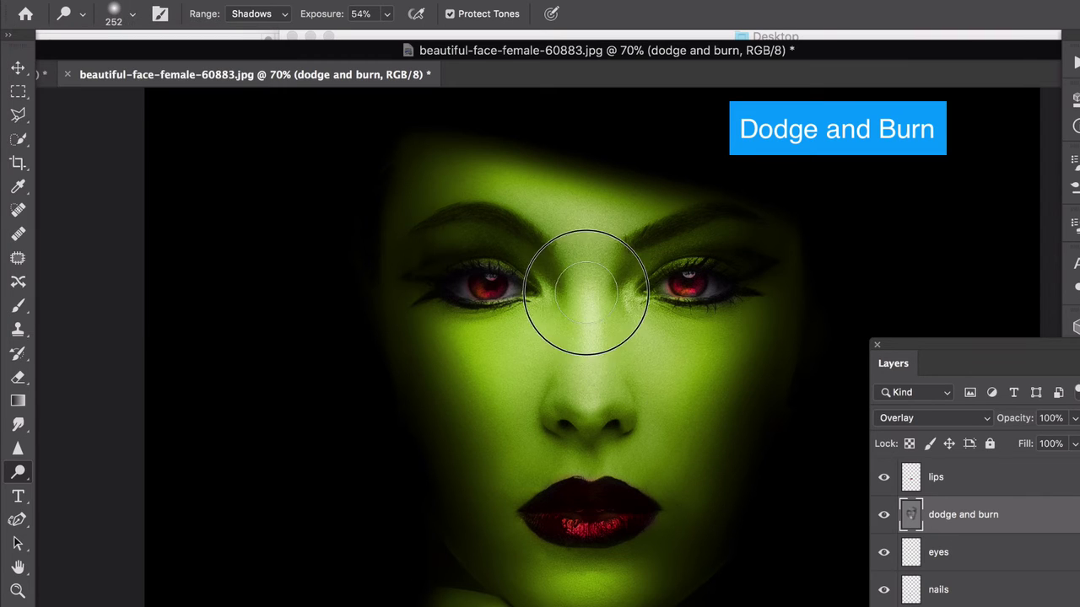
click(265, 22)
click(257, 41)
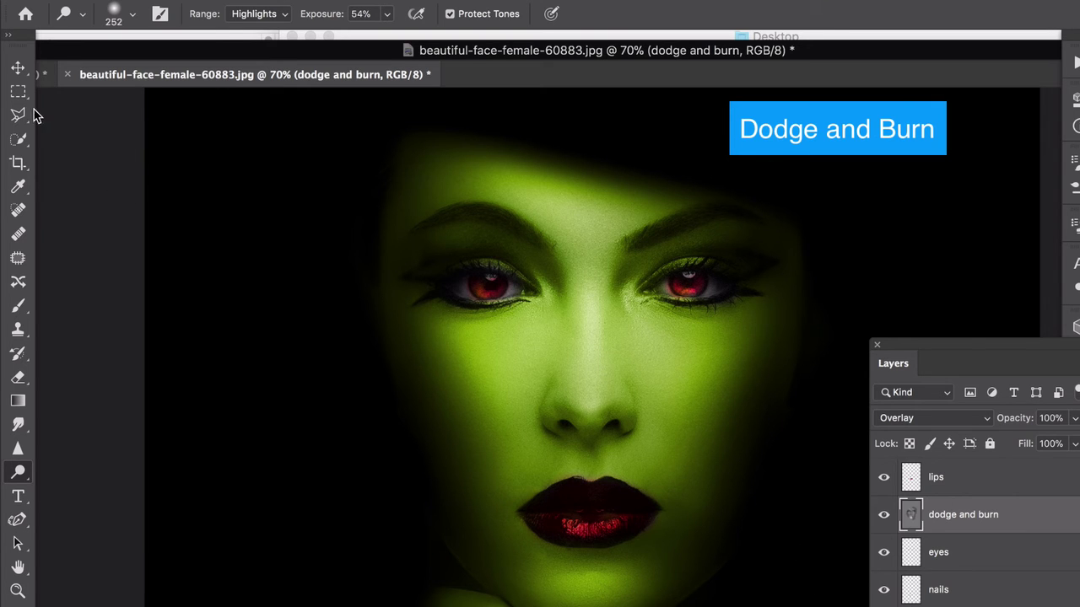
Examine the hand and nails close up, toggling the dark background layer's visibility for comparison
click(17, 68)
click(253, 188)
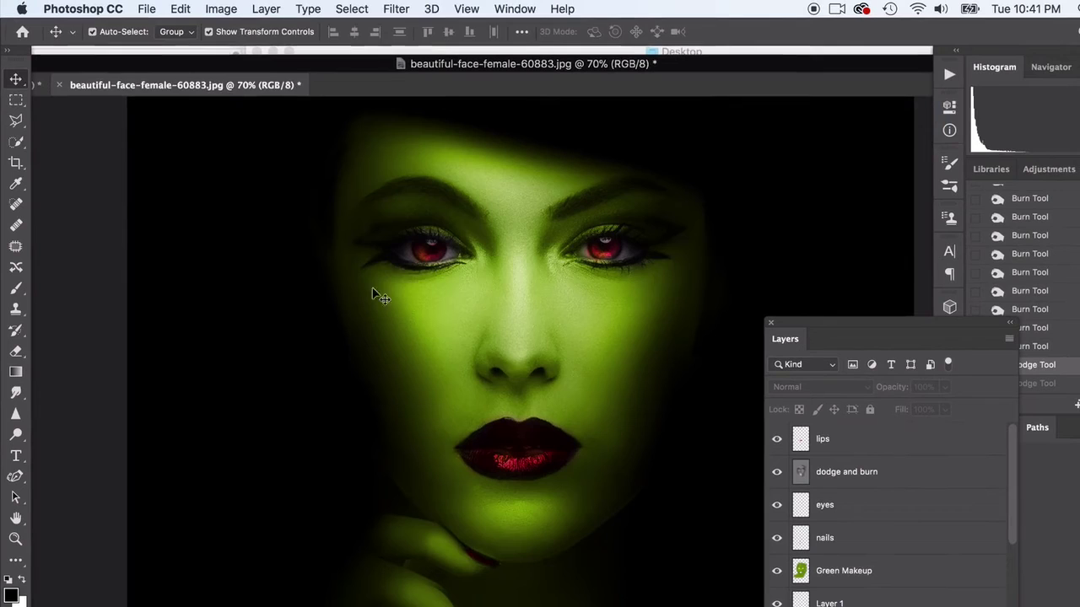
scroll(596, 519, down, 5)
click(433, 329)
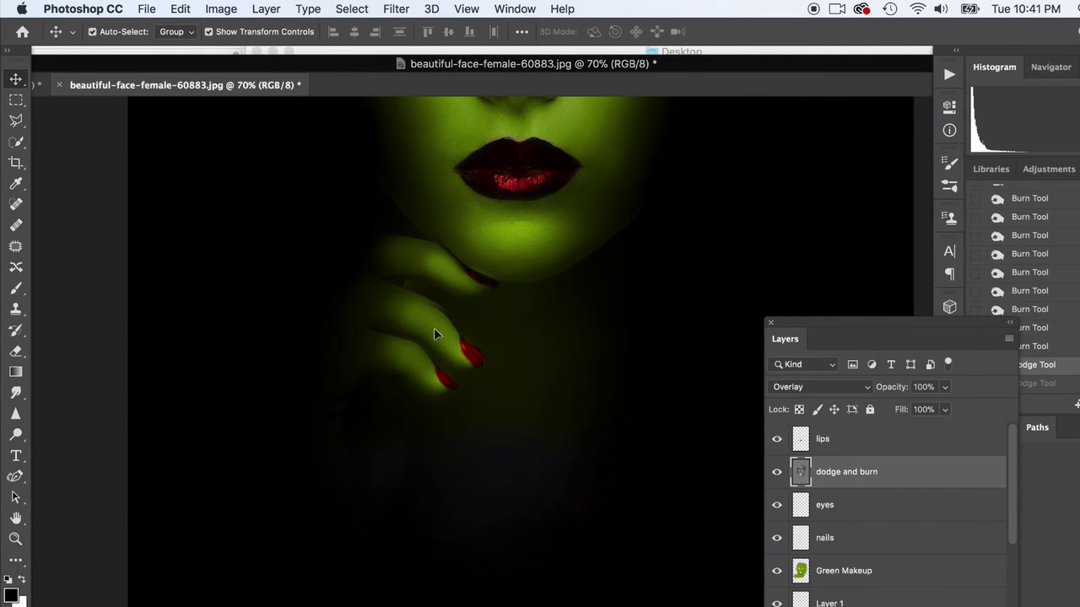
scroll(475, 350, up, 3)
scroll(922, 595, down, 3)
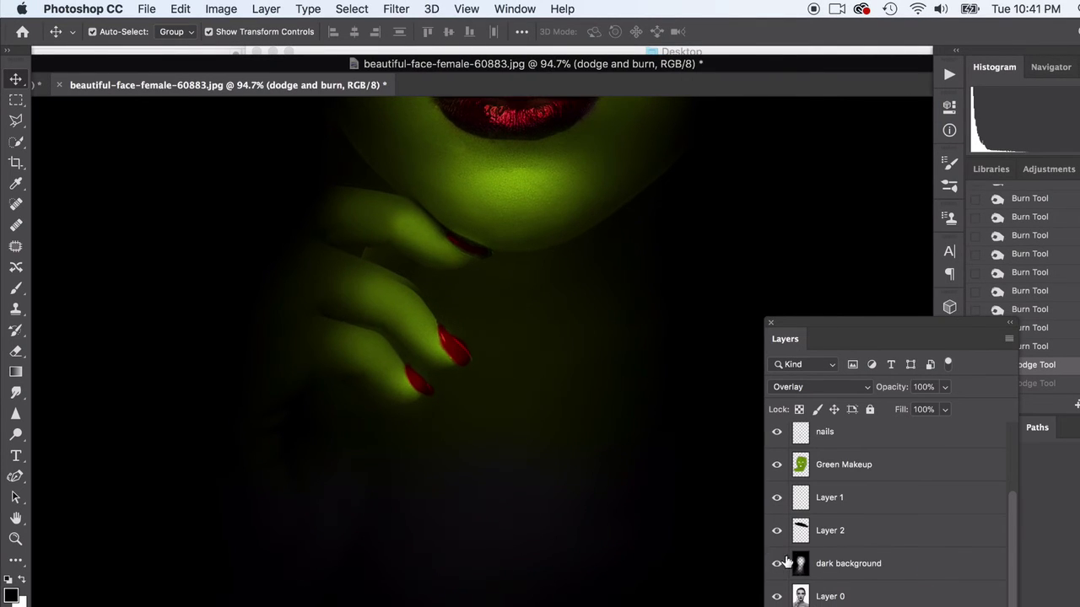
click(776, 563)
click(776, 563)
Try erasing the dark background layer over the middle finger with a 143 px eraser, and undo the stroke
click(841, 571)
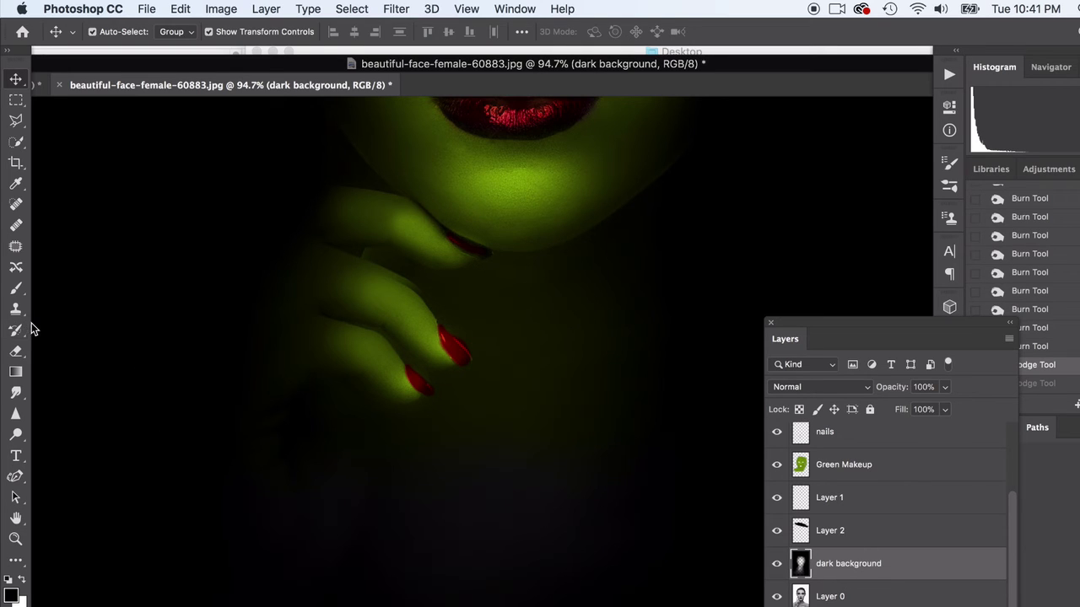
click(15, 351)
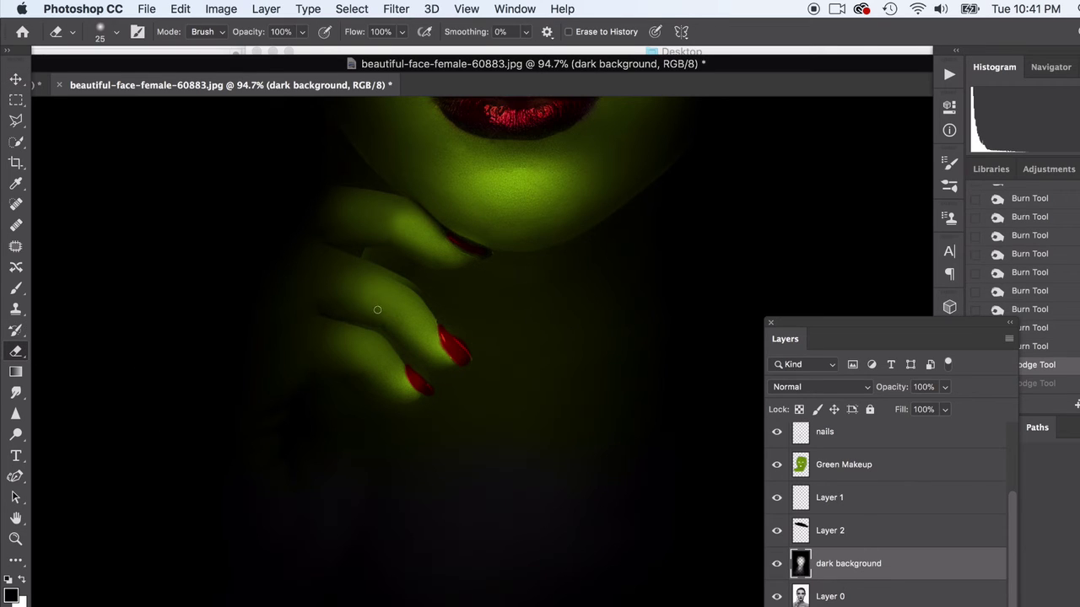
click(118, 33)
click(152, 81)
drag(338, 269, 409, 320)
key(super+z)
Set the eraser's opacity to 4% and lightly erase the dark background over the upper fingers
click(301, 33)
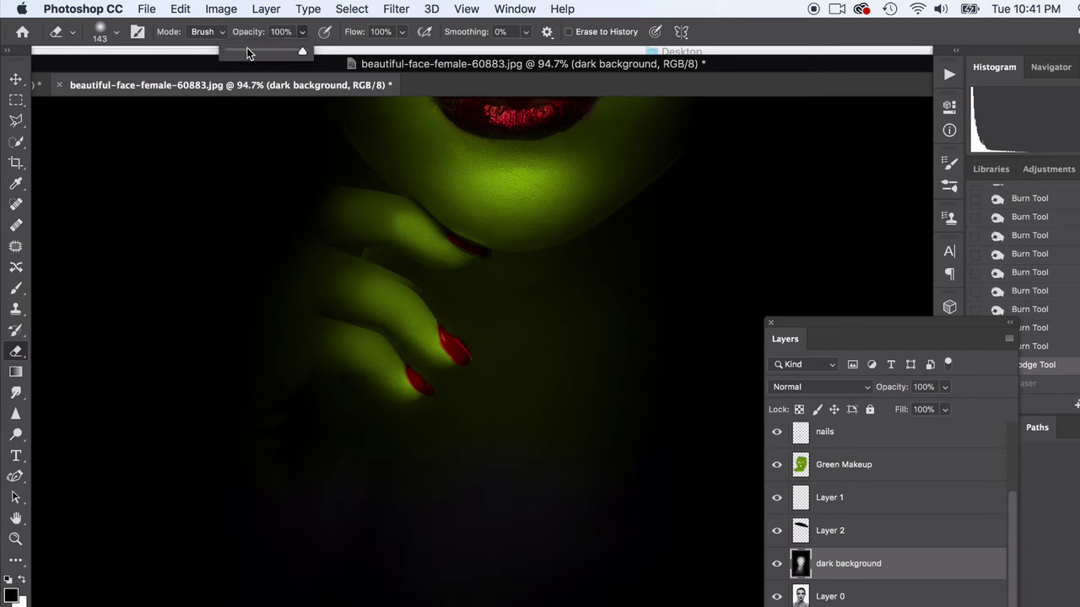
mouse_move(386, 304)
mouse_down()
mouse_move(414, 318)
mouse_move(402, 260)
mouse_up()
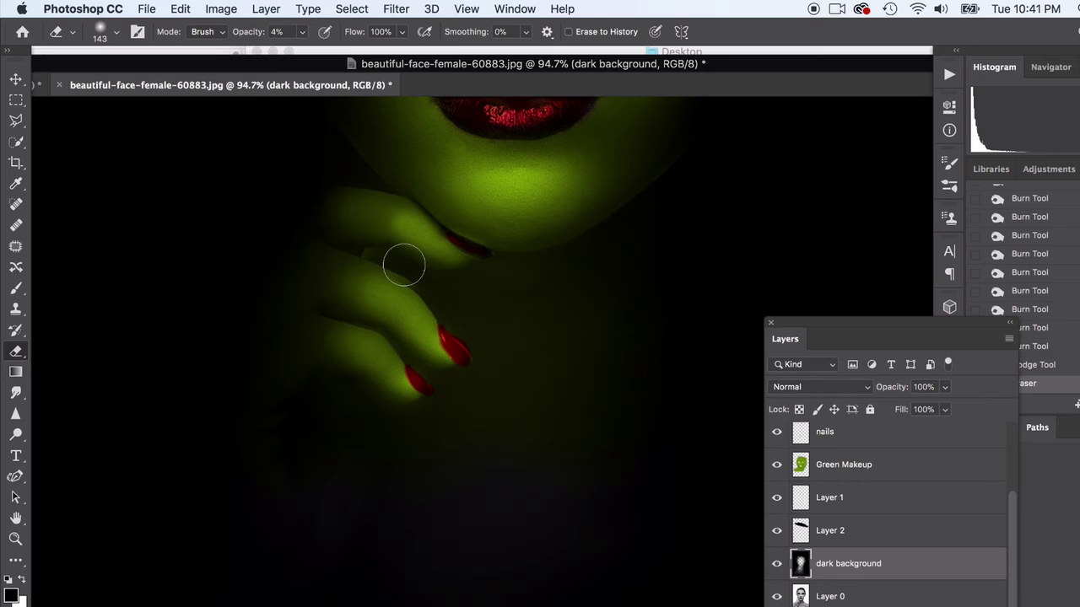
click(403, 221)
mouse_move(422, 213)
mouse_down()
mouse_move(369, 212)
mouse_move(384, 215)
mouse_up()
click(405, 221)
click(429, 223)
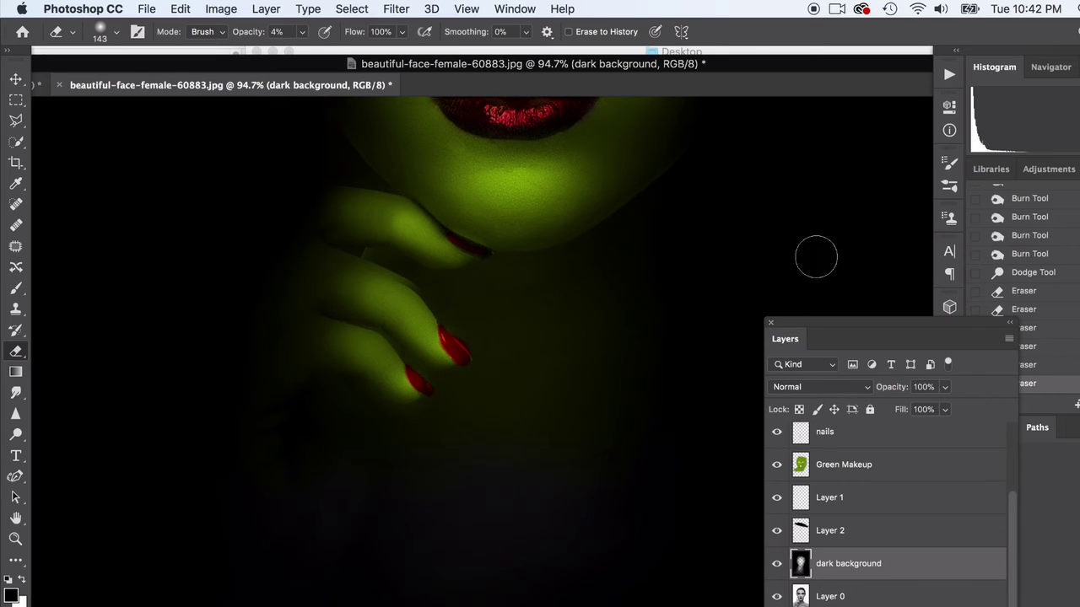
On the dodge and burn layer, brighten the fingers with the Dodge tool set to Highlights at 54% exposure
scroll(836, 480, up, 3)
click(849, 478)
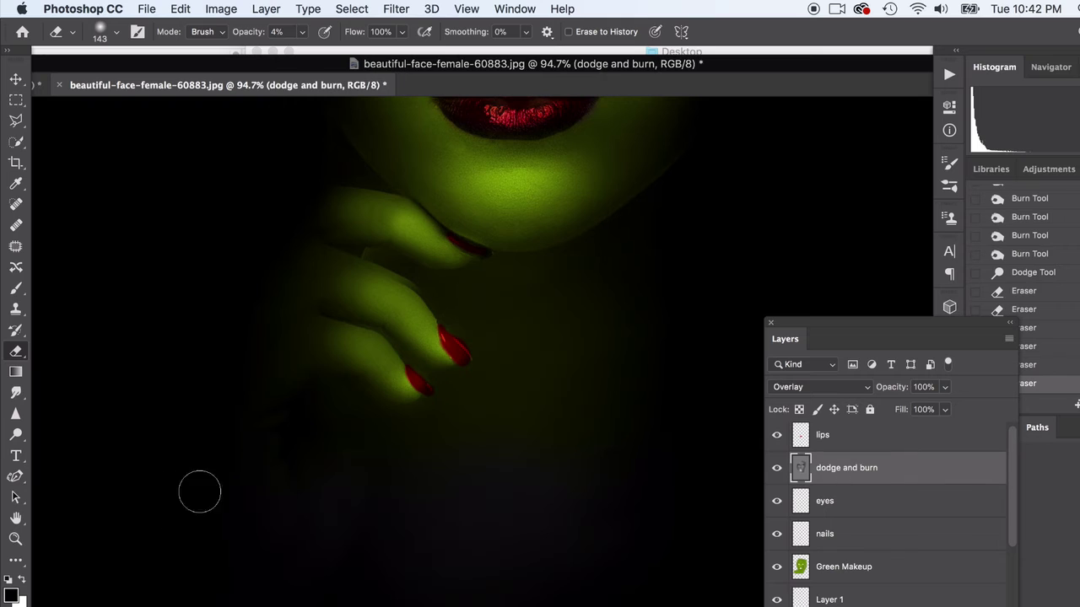
click(19, 394)
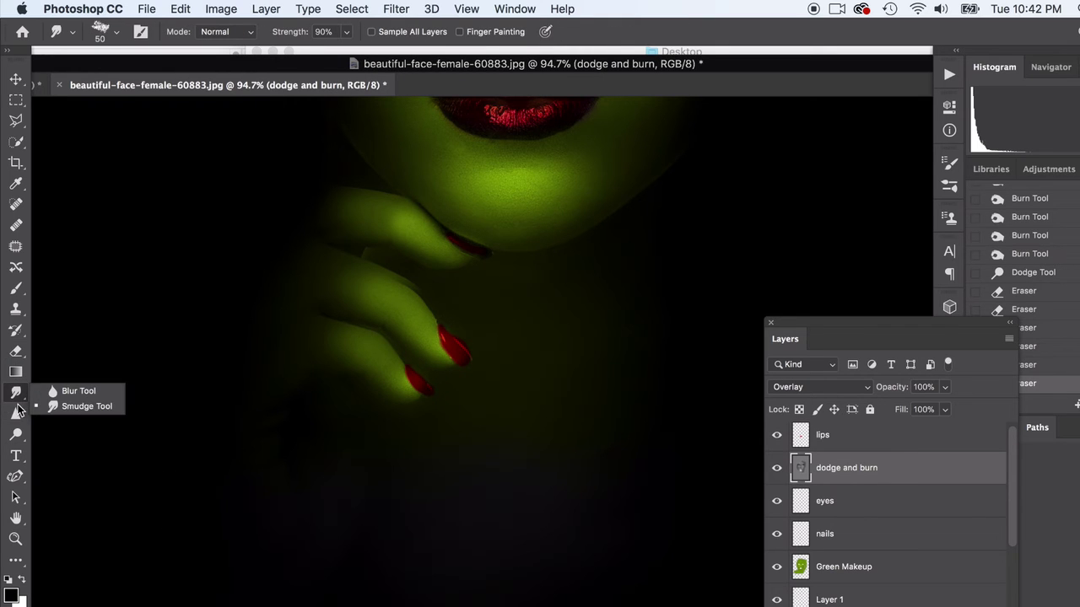
click(17, 420)
click(16, 432)
click(77, 448)
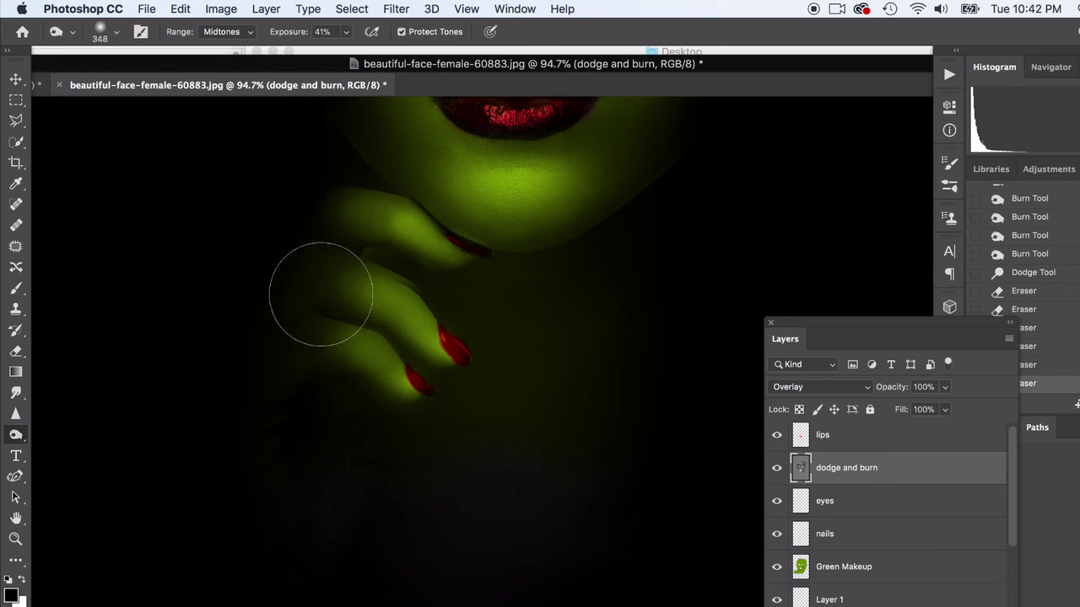
click(15, 437)
click(78, 434)
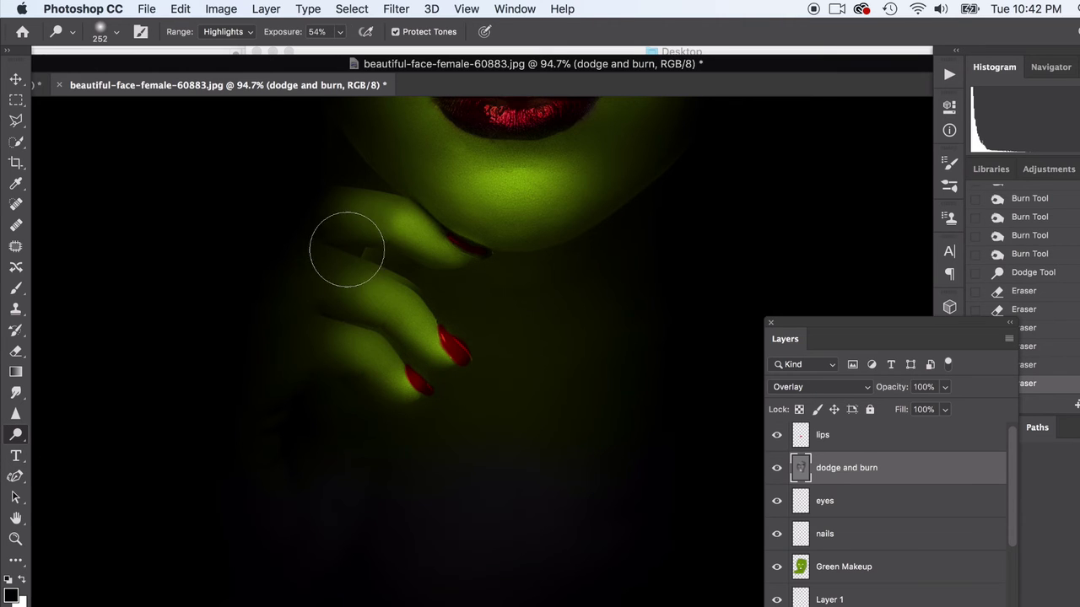
click(387, 220)
click(400, 219)
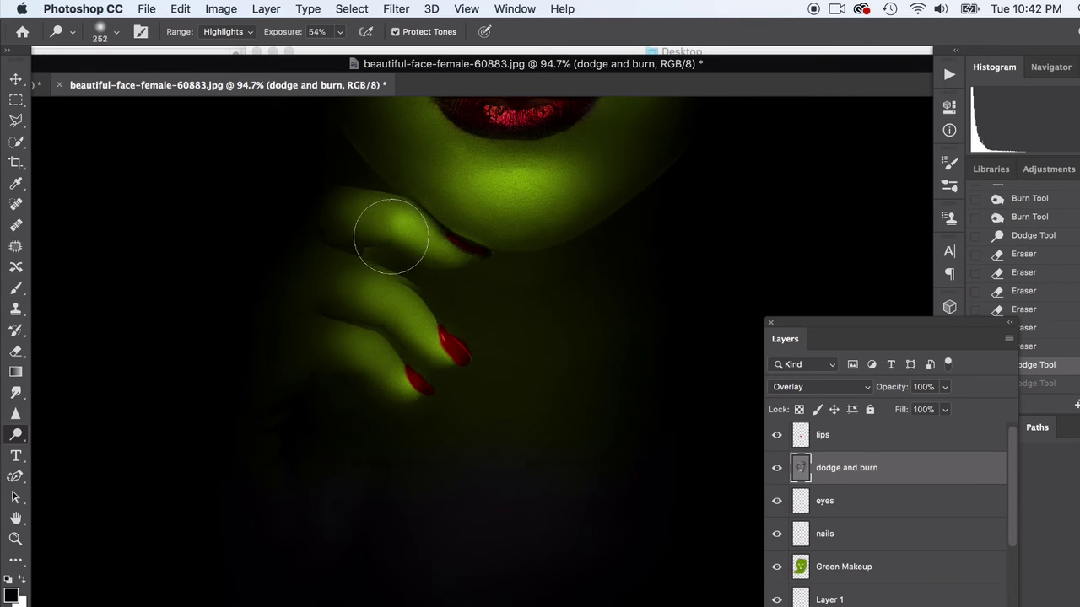
mouse_move(407, 304)
mouse_down()
mouse_move(431, 407)
mouse_move(378, 381)
mouse_move(422, 397)
mouse_up()
Try dodging the highlight on the chin below the lips, and undo the stroke
scroll(587, 397, up, 6)
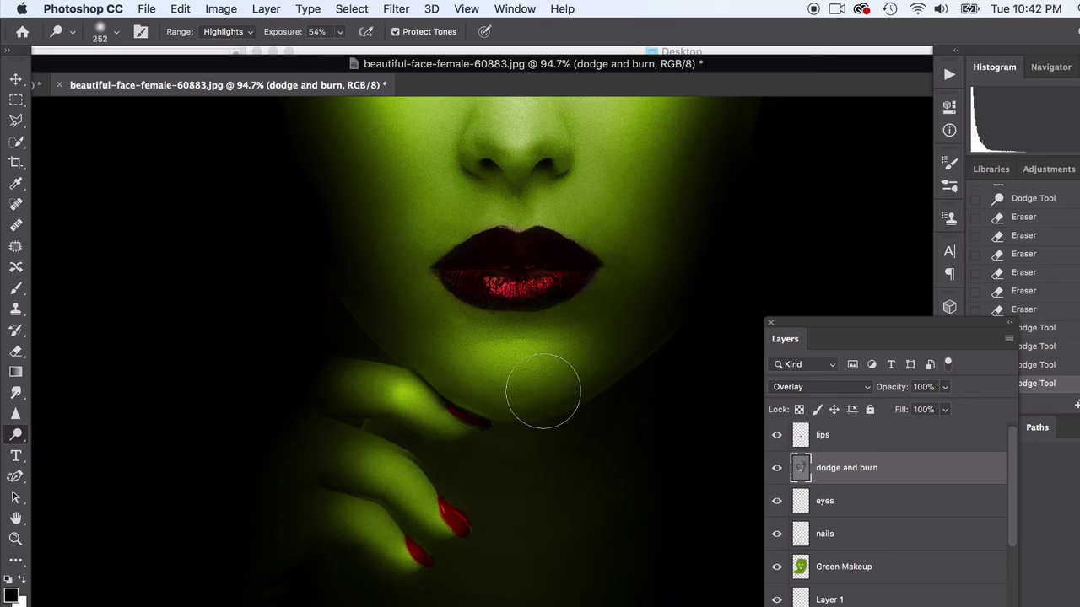
click(516, 353)
scroll(648, 393, up, 1)
key(super+z)
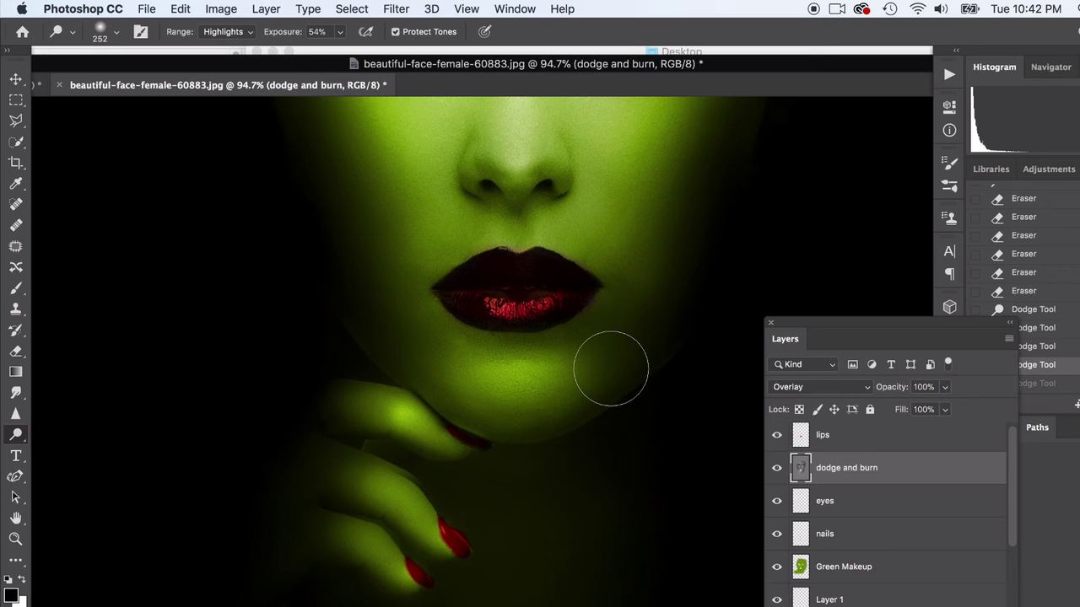
Compare the whole face with and without the Green Makeup layer by toggling its visibility
scroll(610, 366, down, 3)
scroll(610, 366, up, 3)
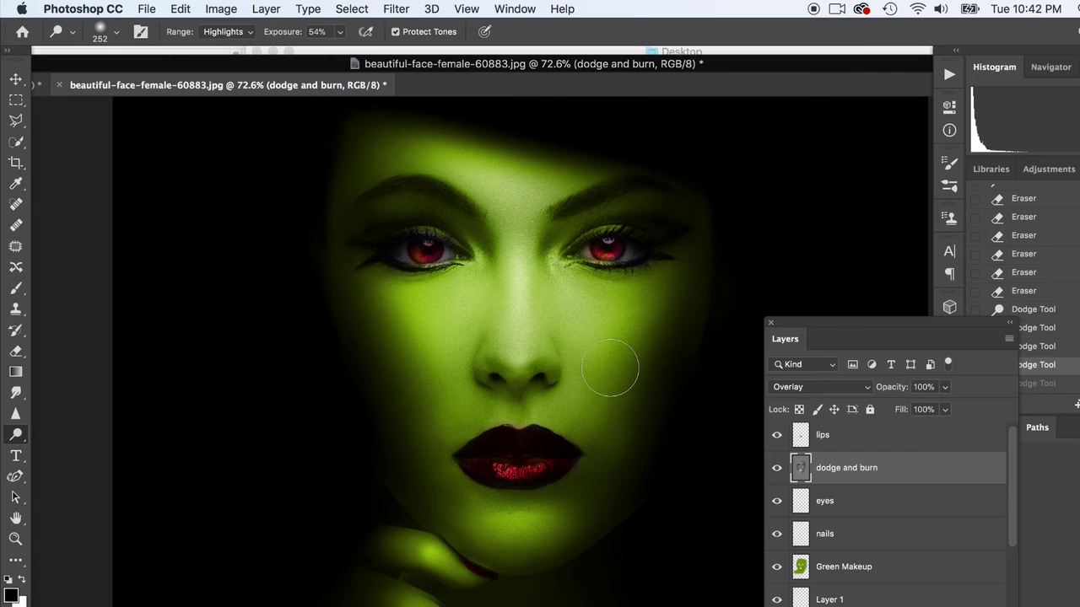
scroll(598, 361, up, 3)
click(16, 80)
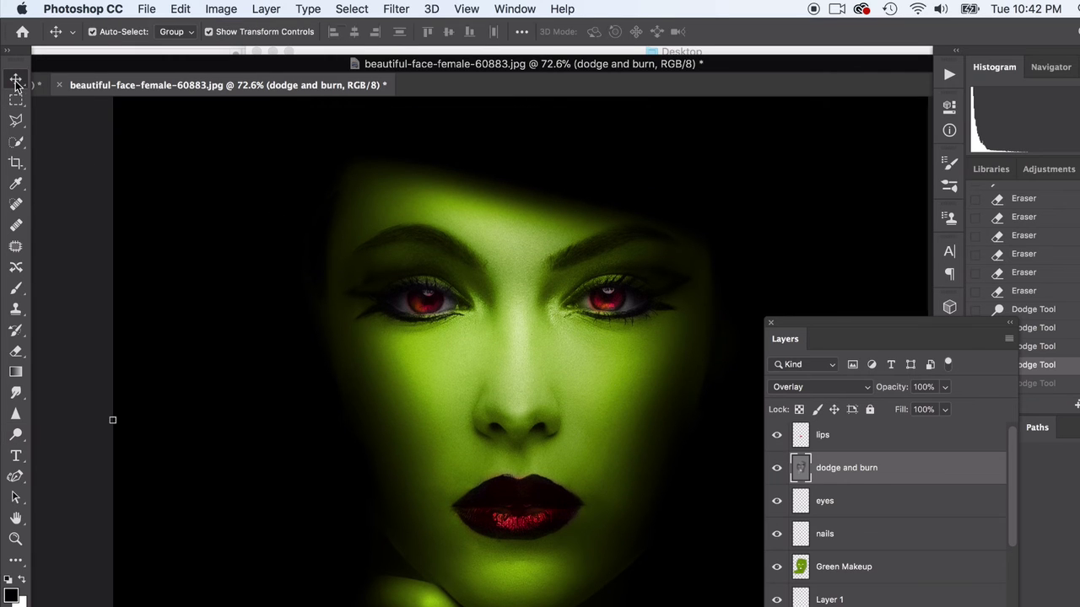
scroll(446, 354, down, 1)
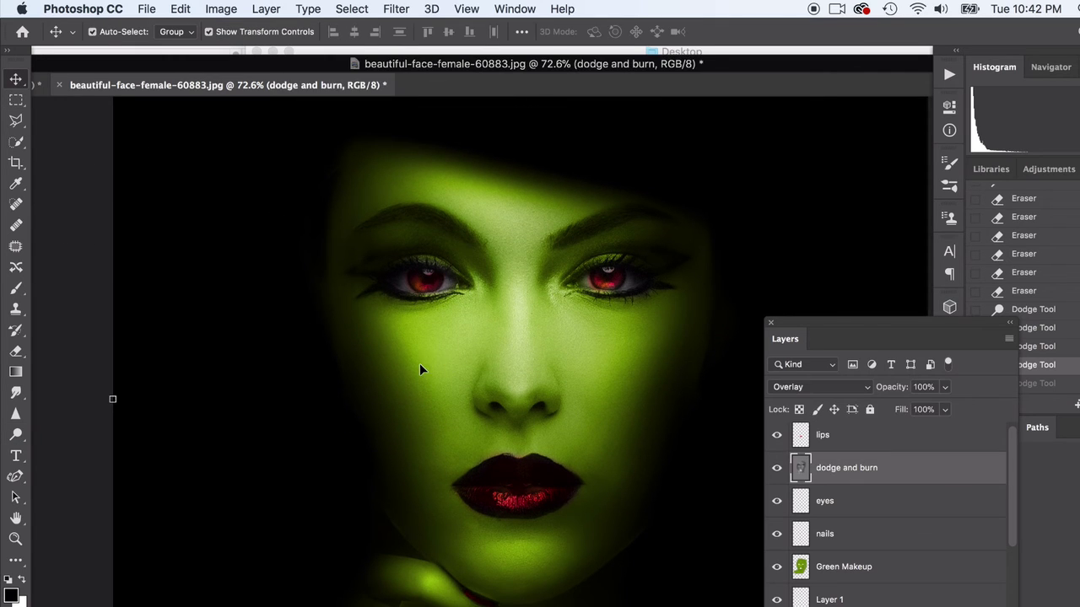
click(819, 576)
click(776, 567)
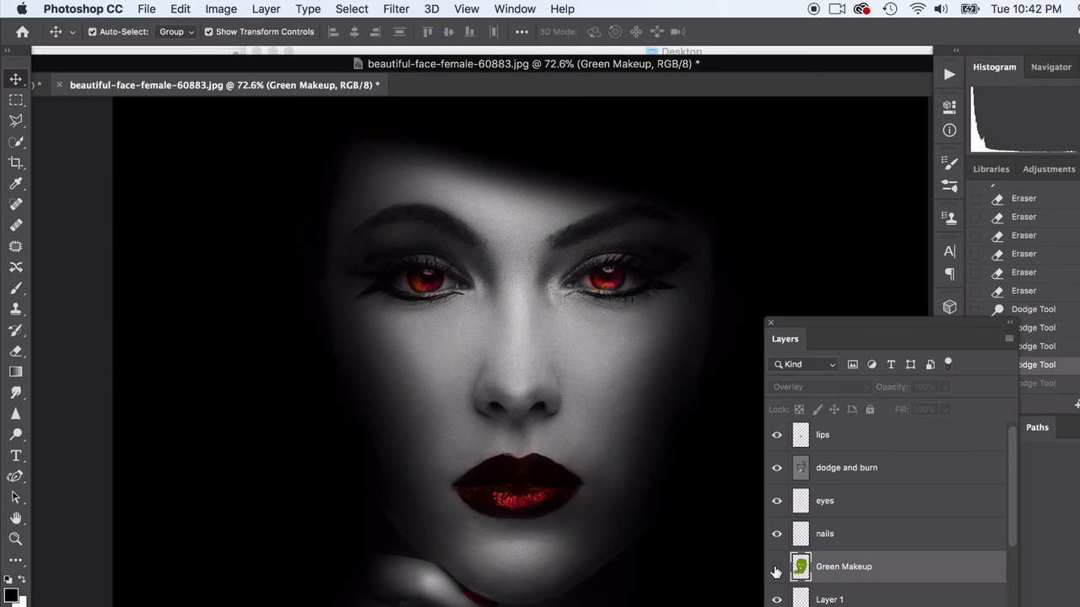
click(777, 567)
click(776, 566)
click(776, 570)
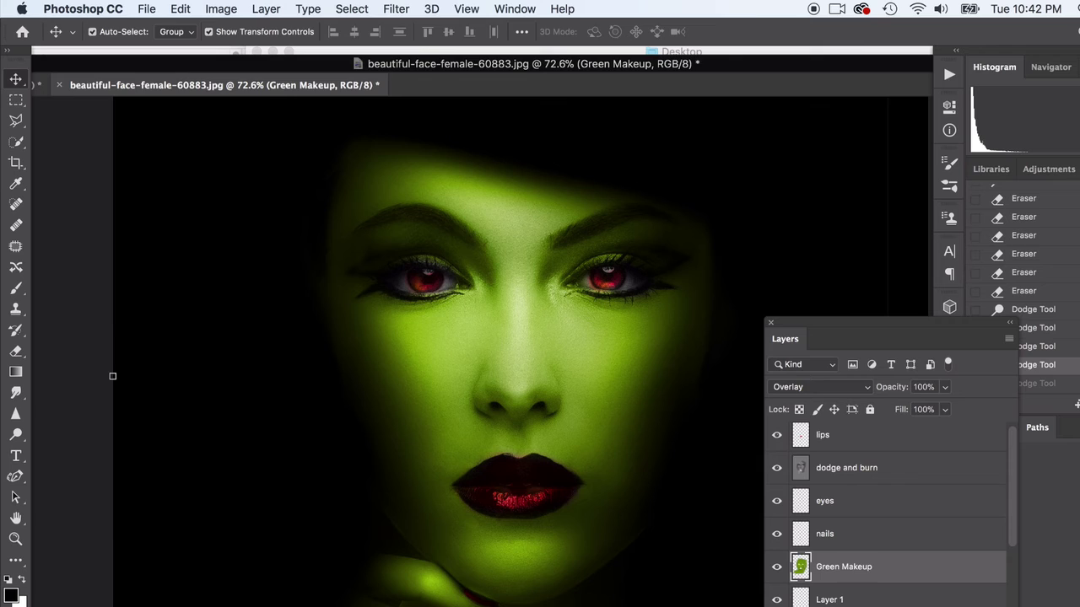
Add a new layer above Green Makeup and set its blend mode to Overlay
key(super+shift+alt+n)
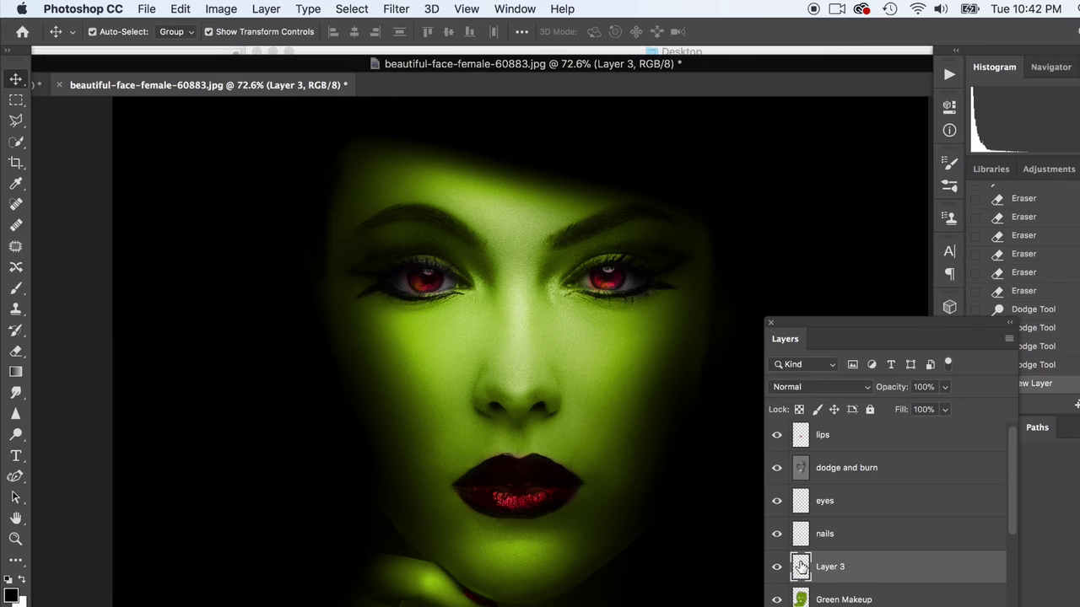
click(824, 386)
click(805, 560)
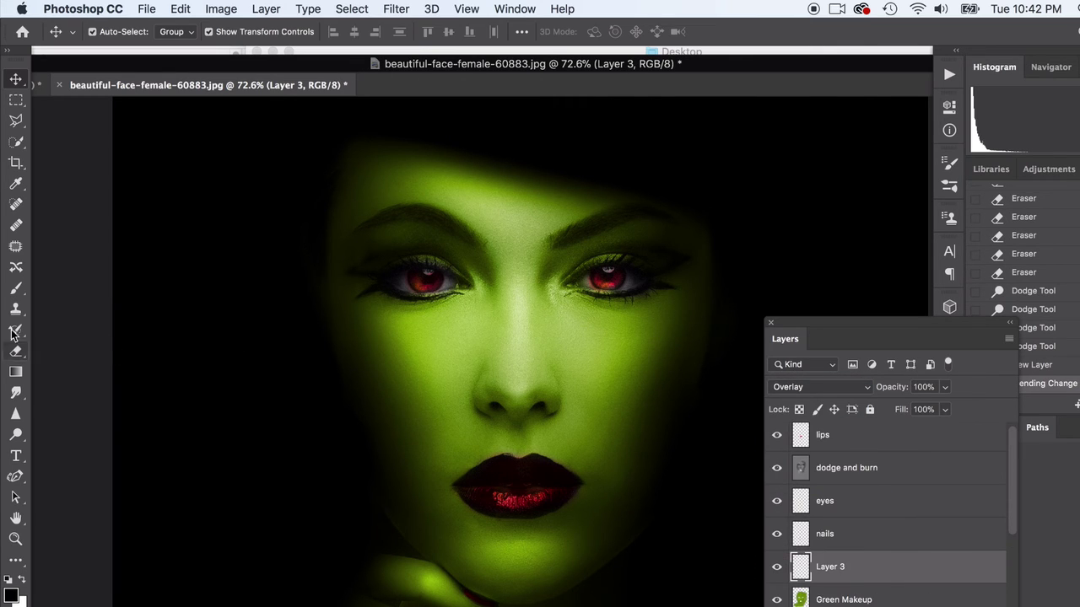
Set the brush's foreground color to the yellow-green cdd728
click(26, 291)
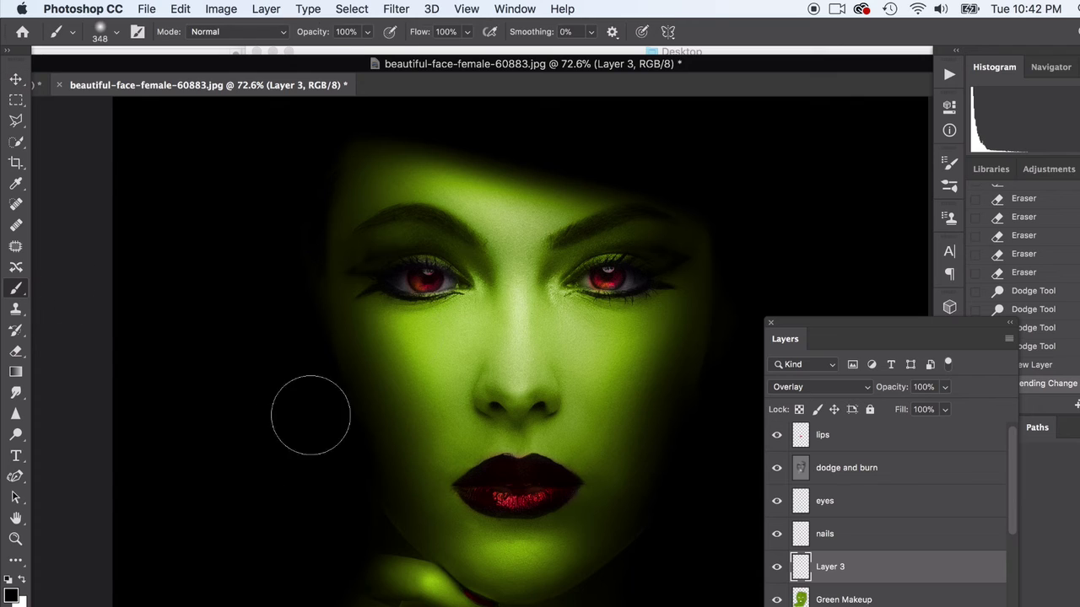
click(13, 595)
click(868, 451)
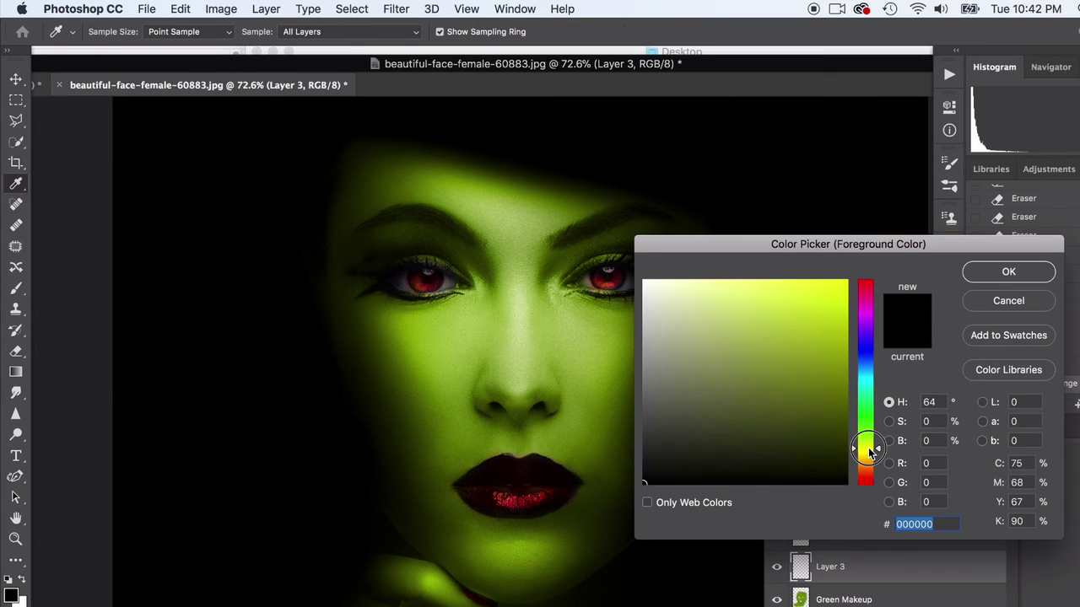
mouse_move(810, 296)
mouse_down()
mouse_move(793, 333)
mouse_move(808, 311)
mouse_up()
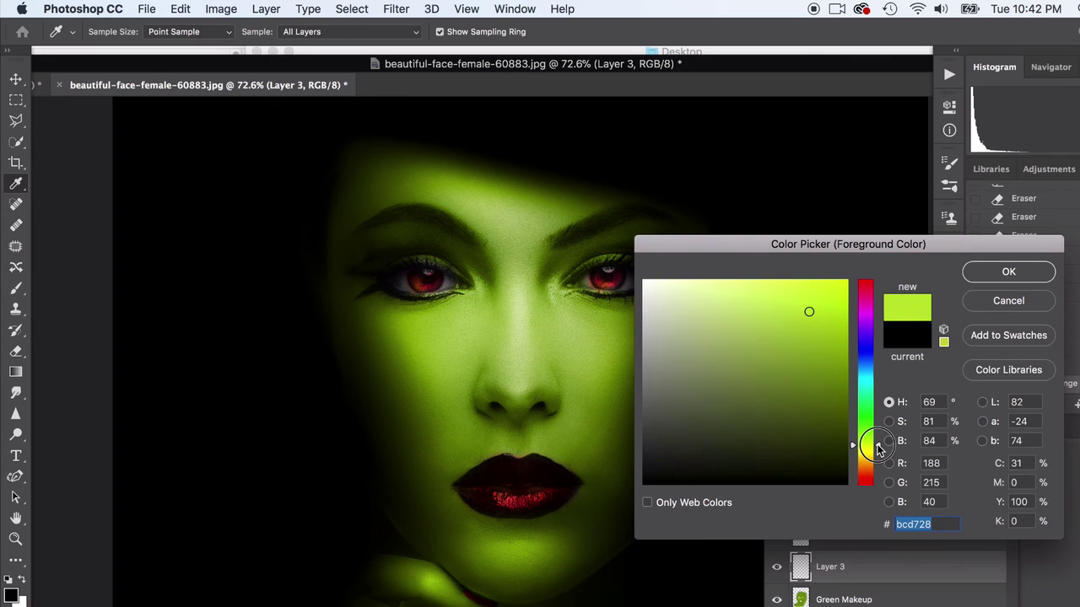
drag(877, 455, 877, 452)
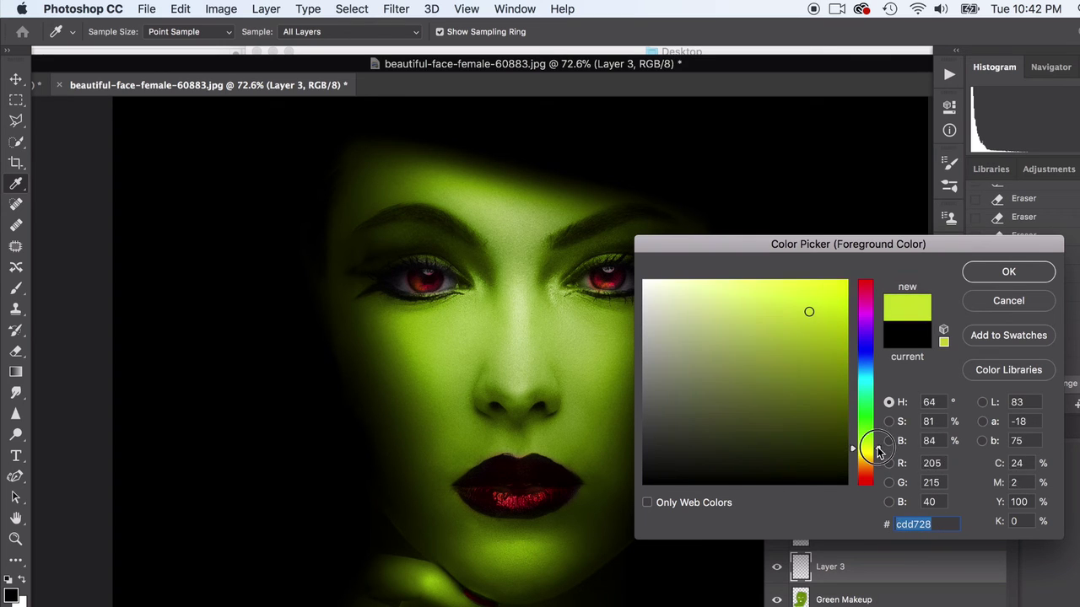
click(1008, 271)
Enlarge the soft round brush to 492 px, try a dab beside the mouth, and undo it
key(b)
click(117, 35)
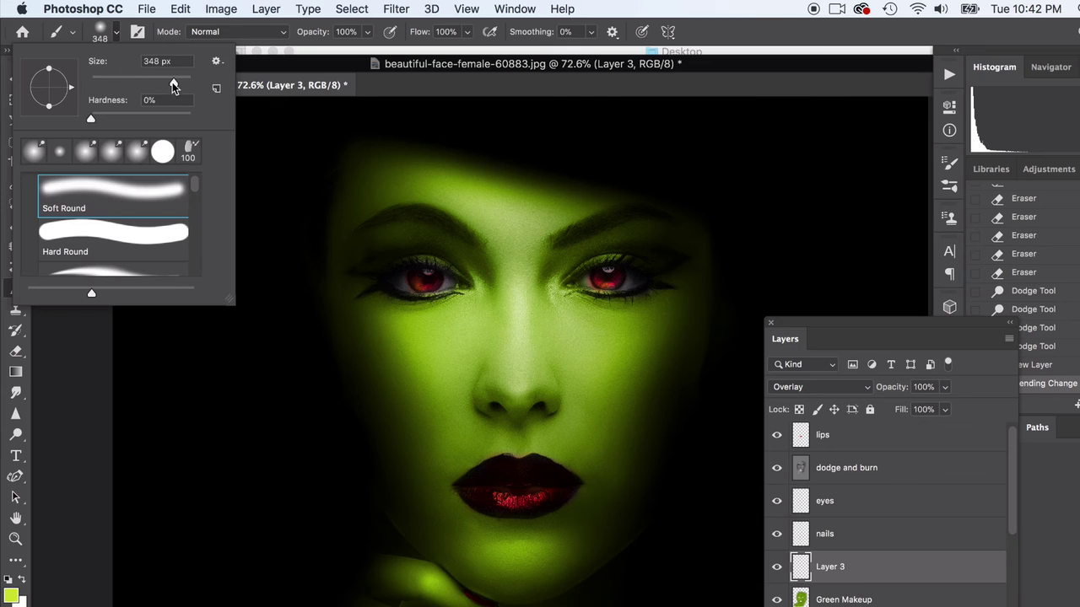
drag(172, 82, 183, 86)
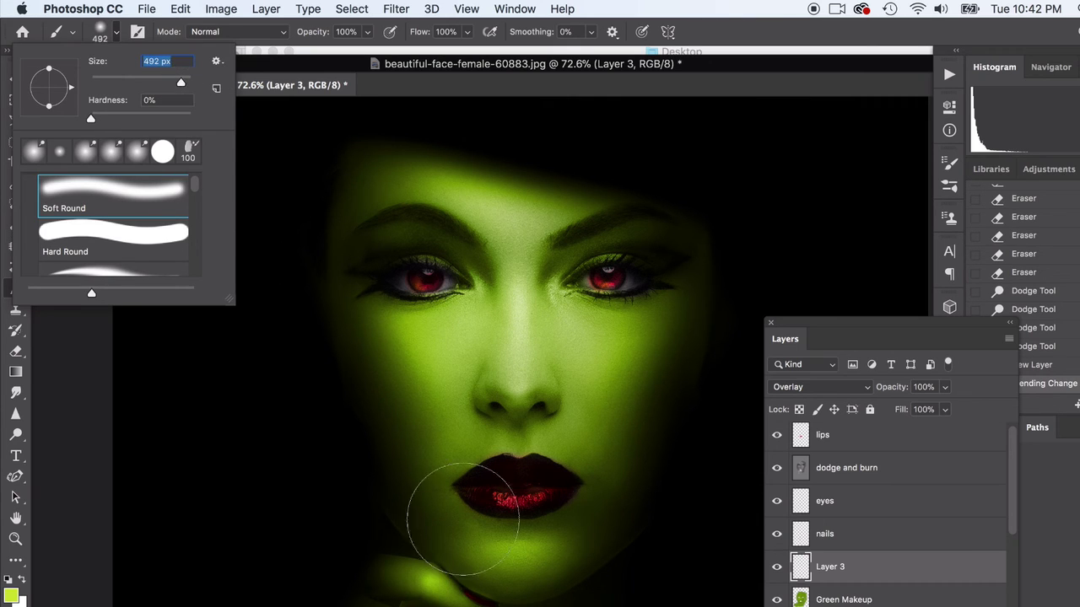
click(392, 494)
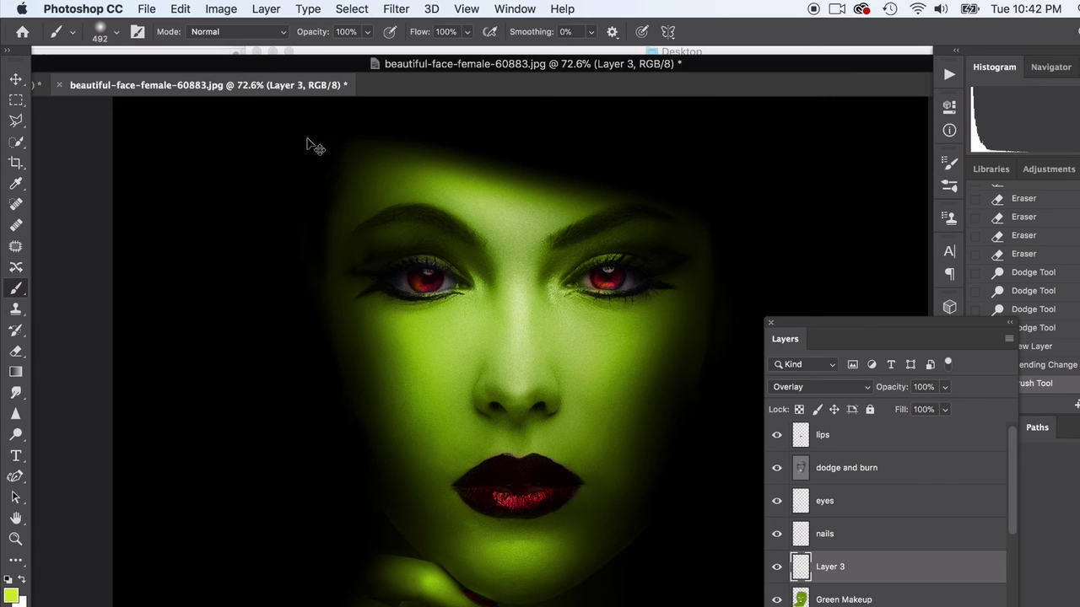
key(super+z)
Change the foreground color to the darker olive yellow af9d24
click(12, 597)
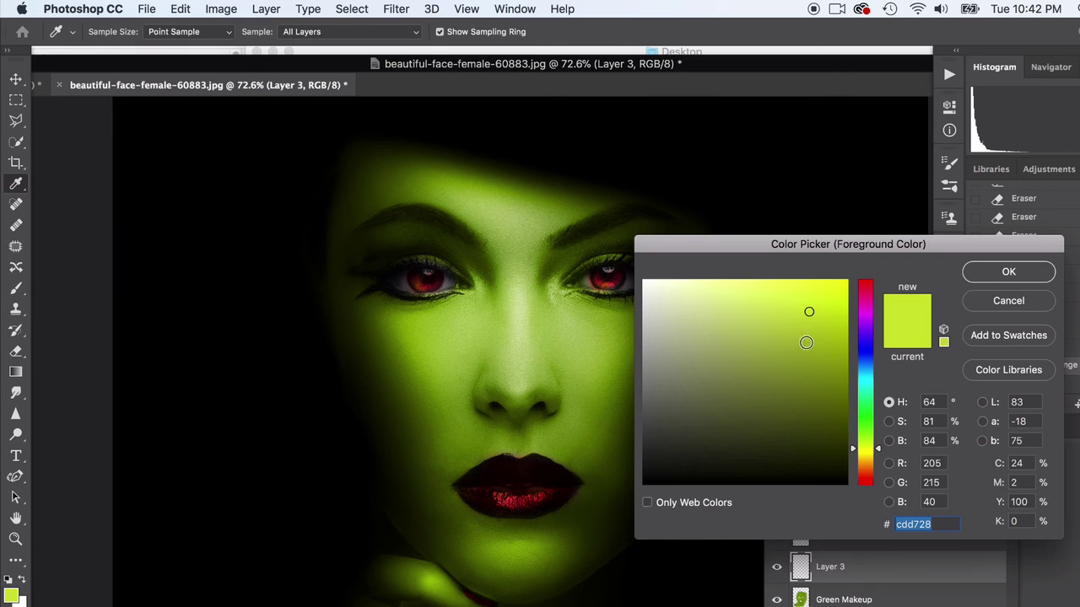
click(805, 343)
drag(875, 452, 878, 456)
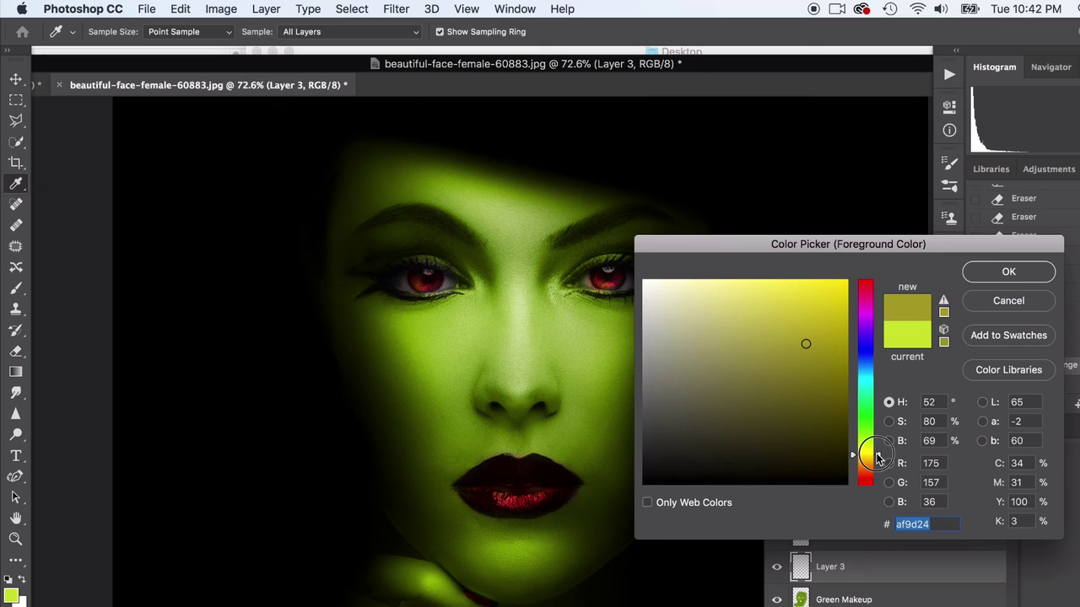
click(991, 278)
Dab the olive yellow onto both cheeks, the forehead and the chin on Layer 3, and compare with the layer hidden
click(392, 408)
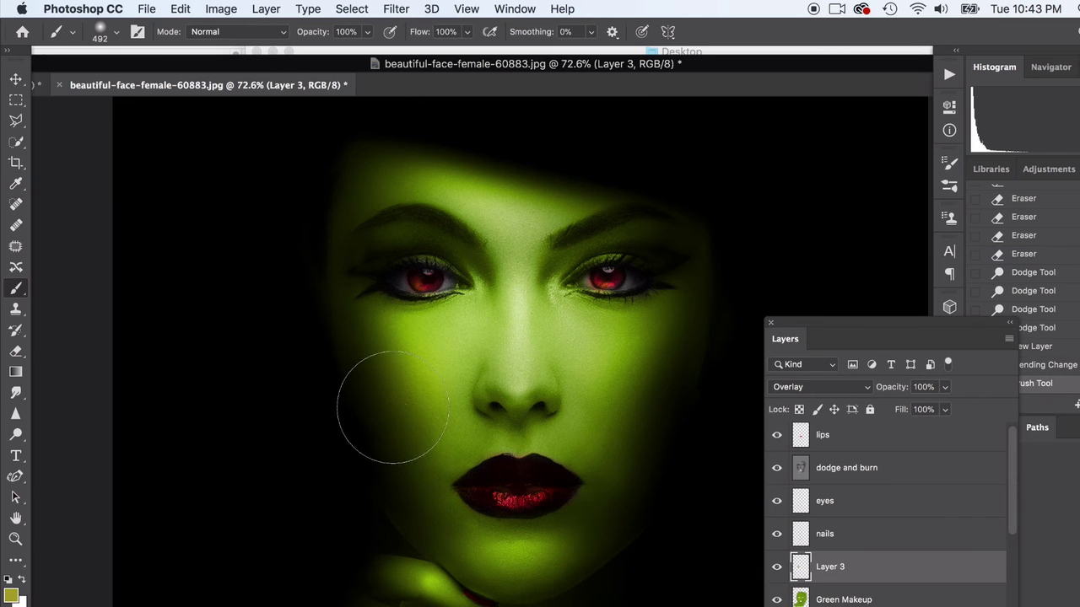
key(super+z)
click(414, 390)
click(632, 385)
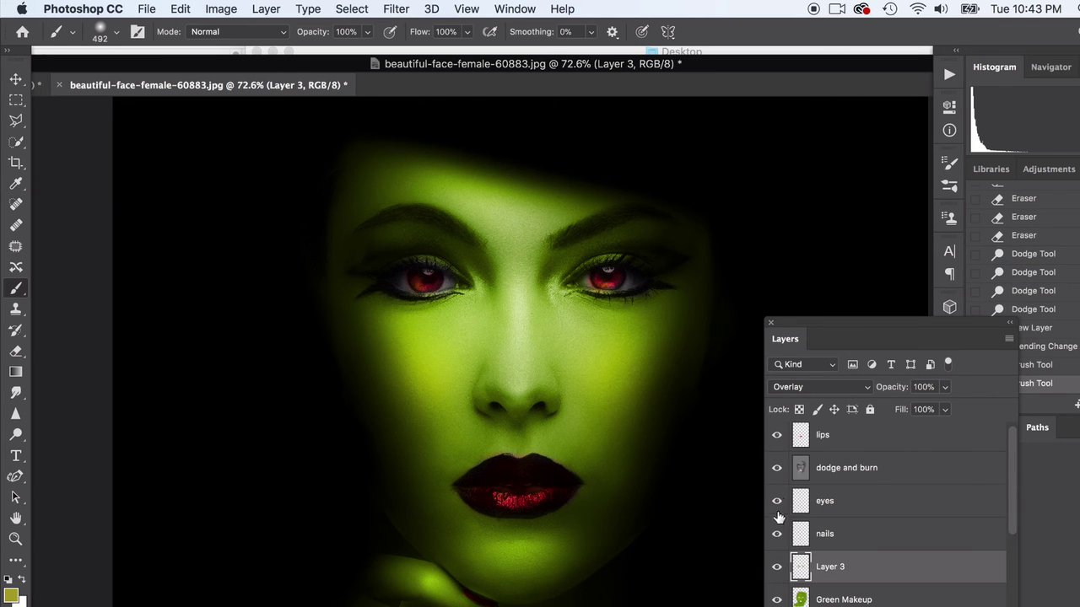
click(476, 168)
key(super+z)
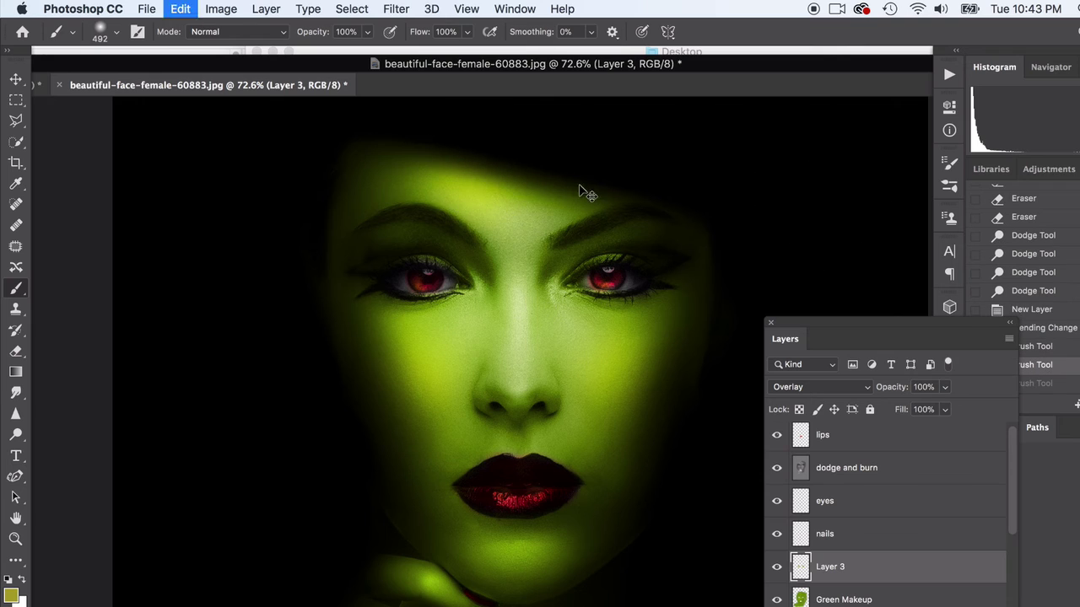
click(532, 159)
drag(578, 578, 563, 582)
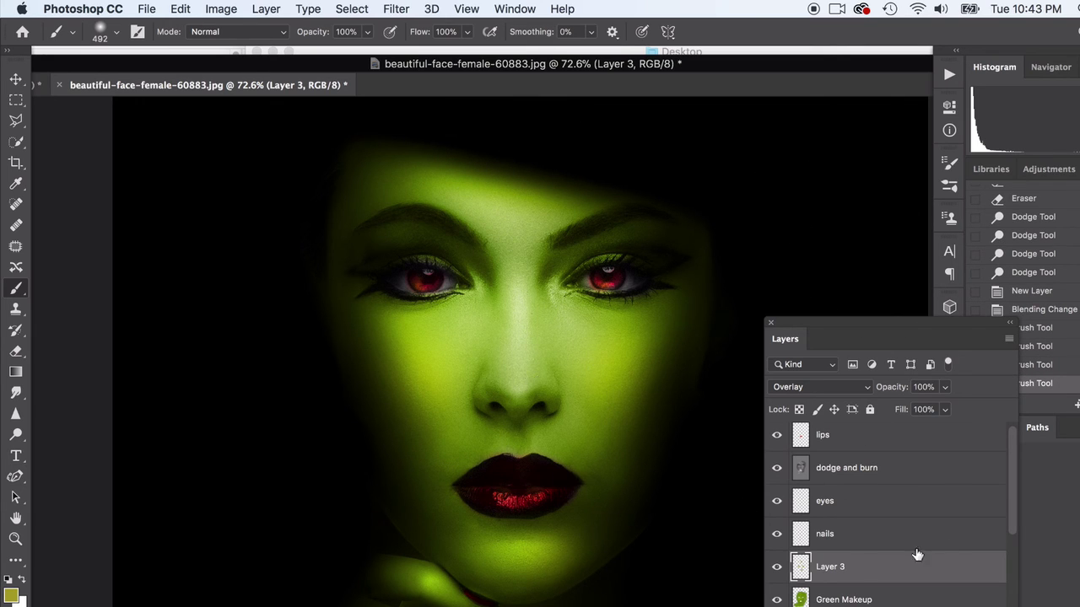
click(777, 567)
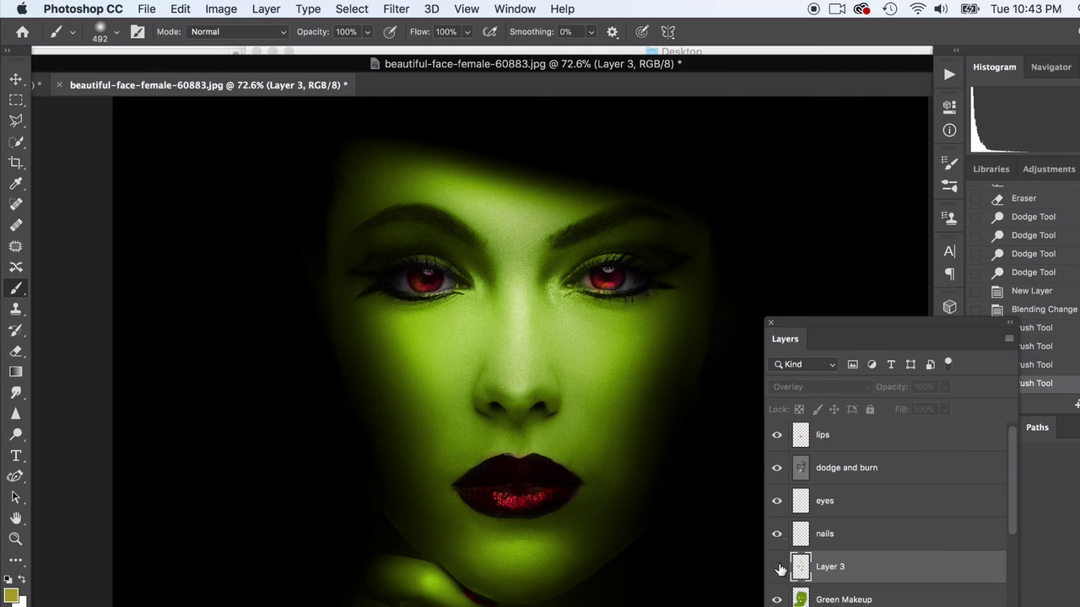
click(777, 567)
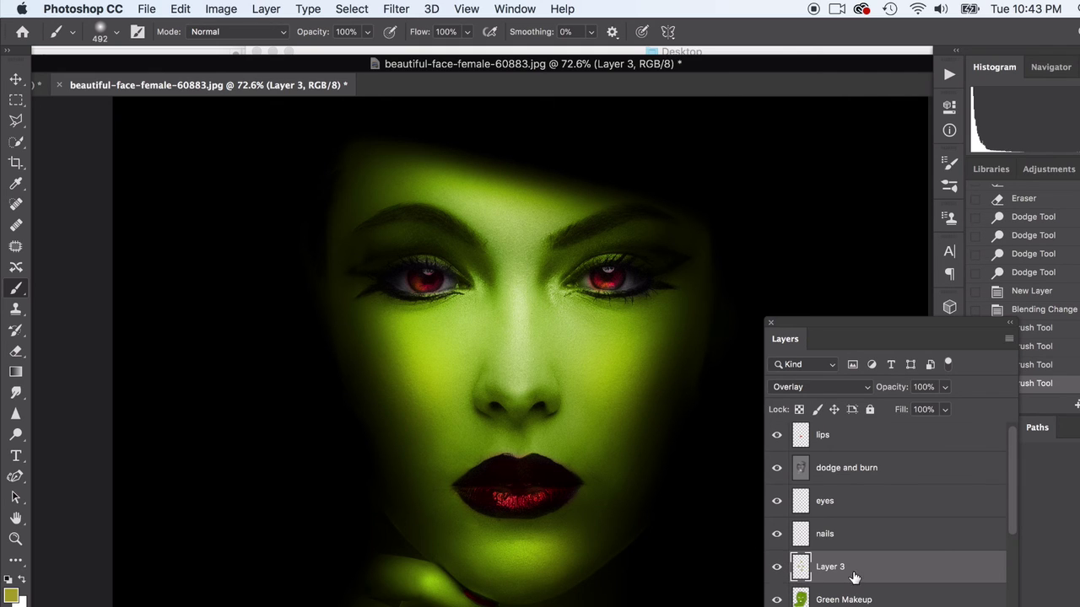
Apply Color Balance to Layer 3 with midtone levels of +5 cyan–red, -16 magenta–green and +8 yellow–blue
click(221, 9)
mouse_move(222, 53)
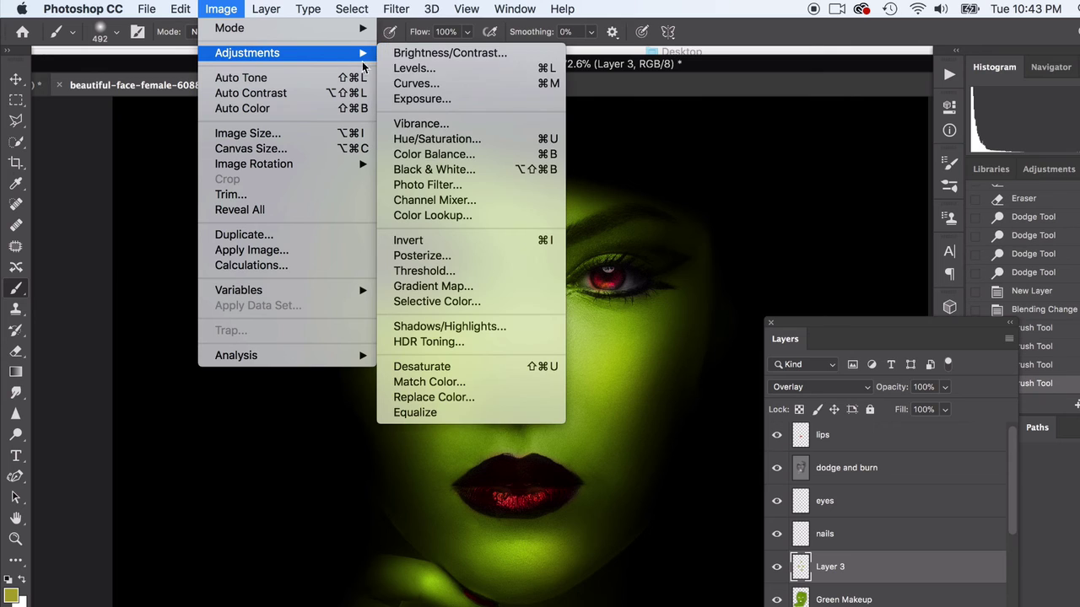
click(430, 155)
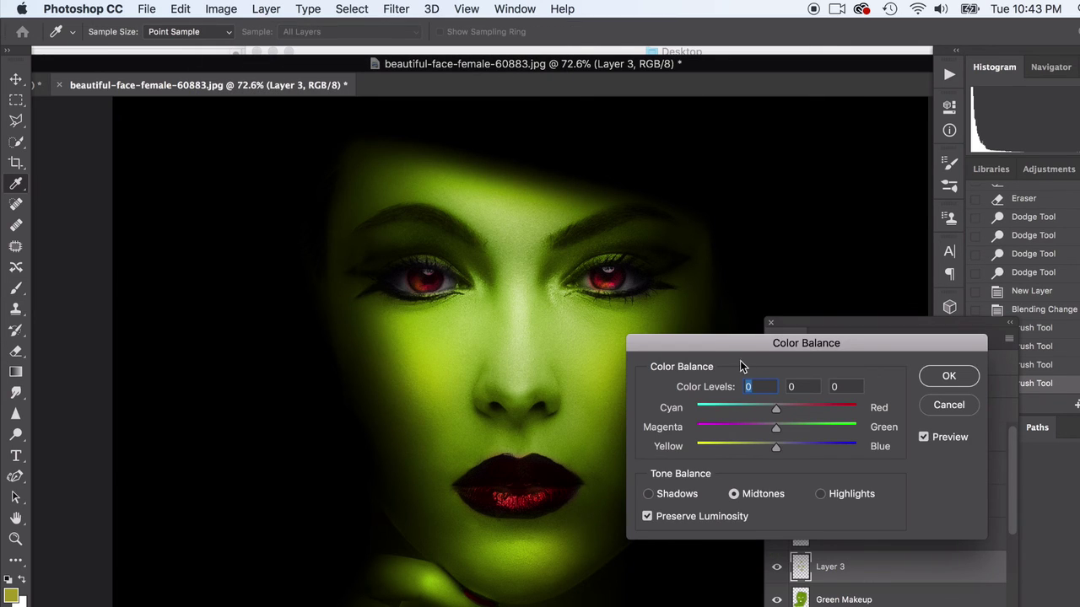
drag(740, 361, 68, 311)
click(226, 368)
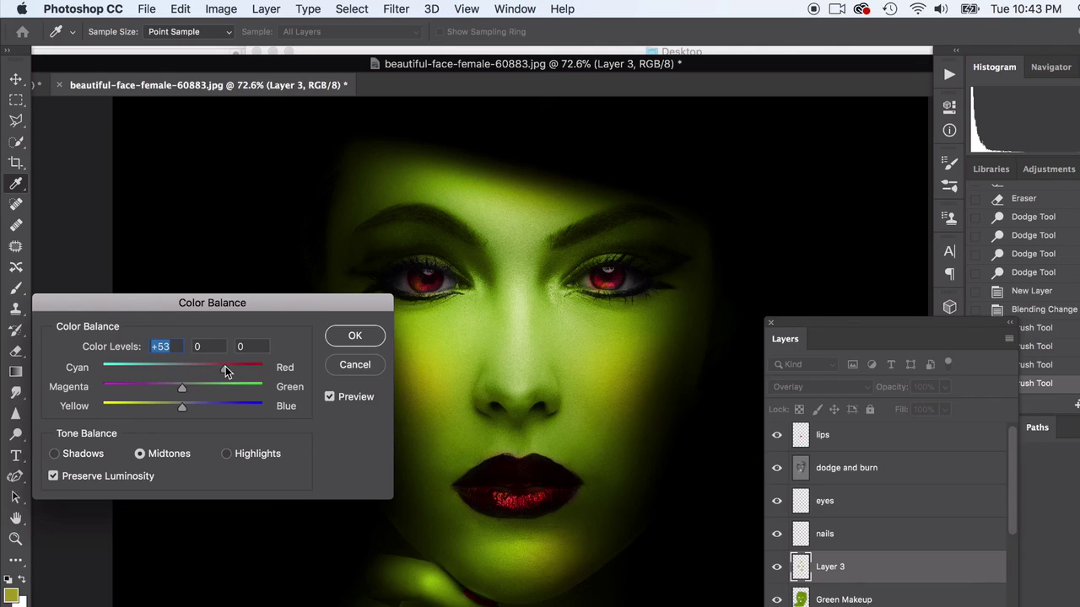
drag(226, 368, 154, 386)
click(186, 368)
click(219, 406)
click(145, 408)
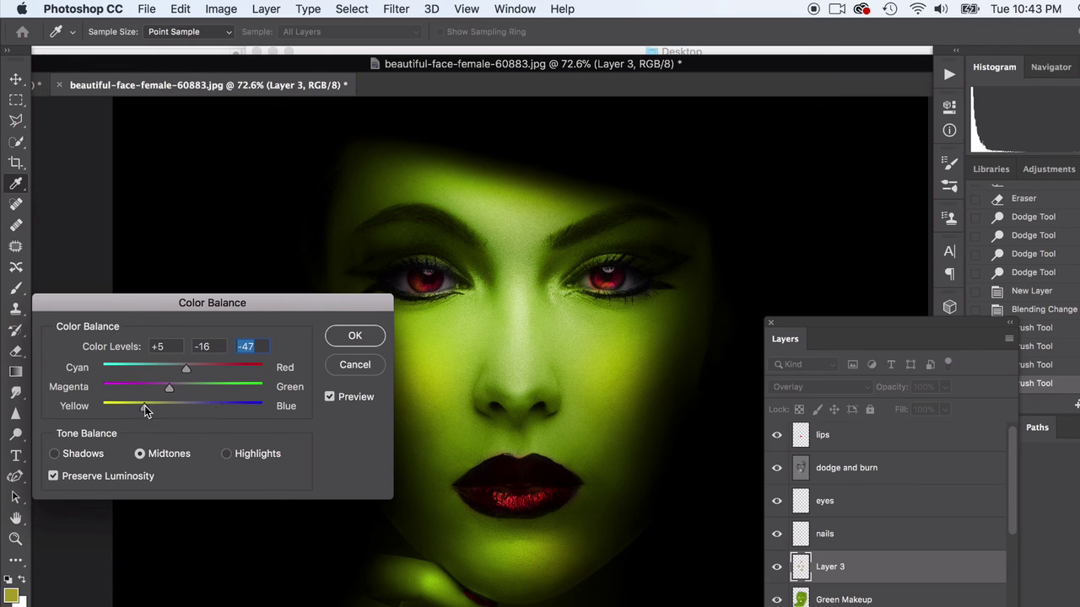
Set the shadows' cyan–red level to +33 in Layer 3's Color Balance, shift their yellow–blue balance towards blue, and apply it
click(55, 455)
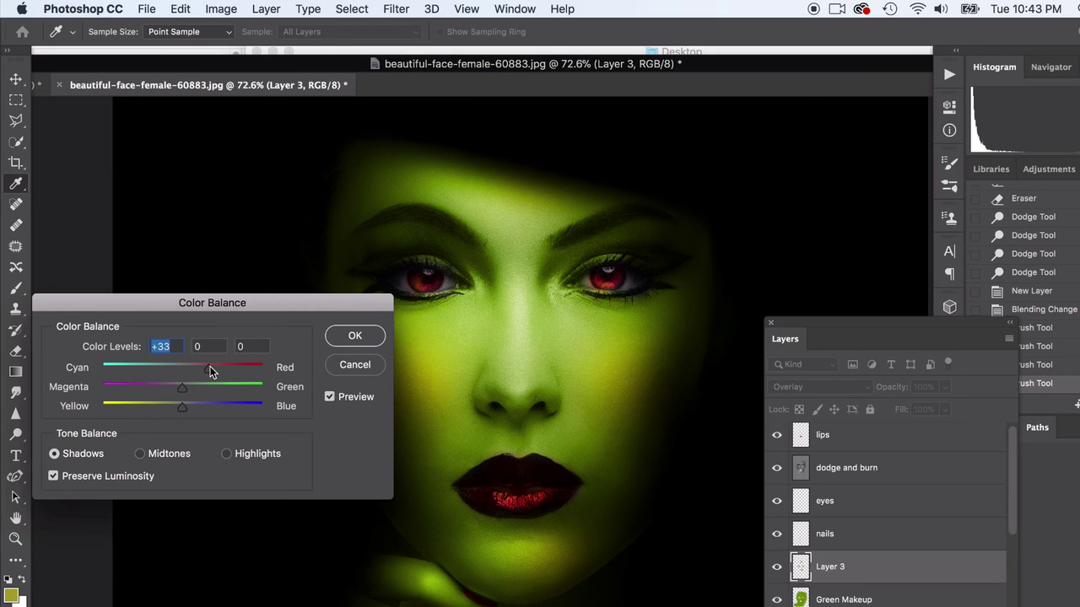
drag(300, 301, 272, 165)
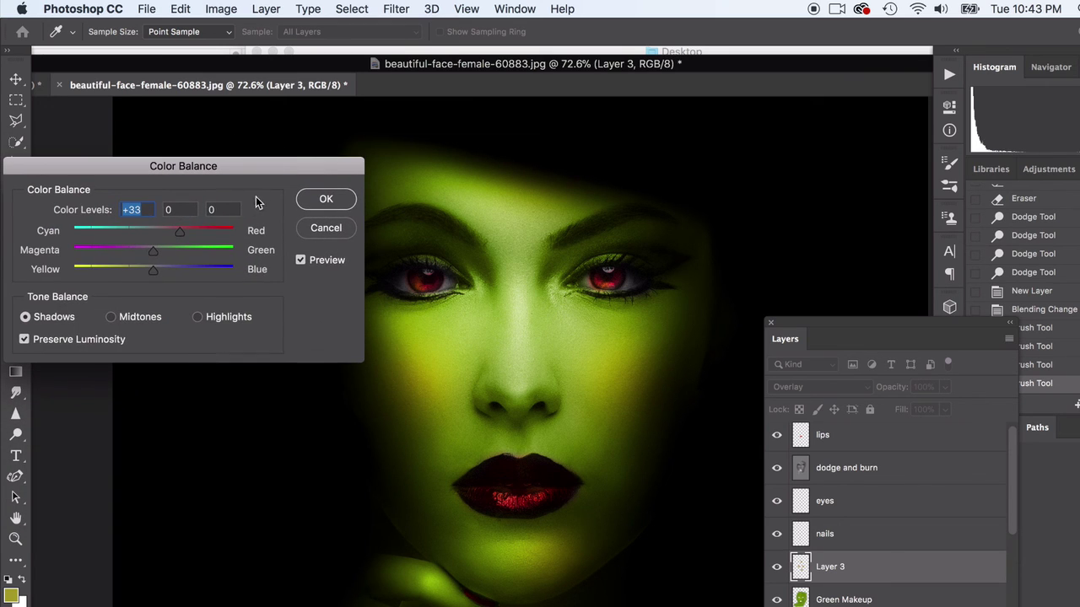
drag(178, 271, 184, 270)
click(328, 201)
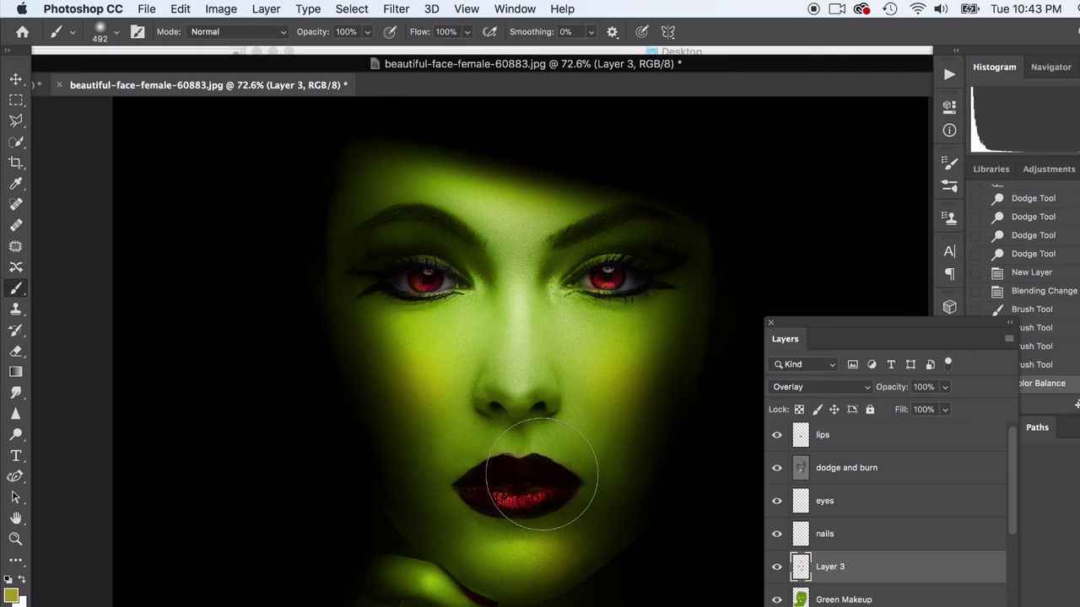
Lower Layer 3's opacity to 63% and compare the face with the layer hidden and shown
click(777, 570)
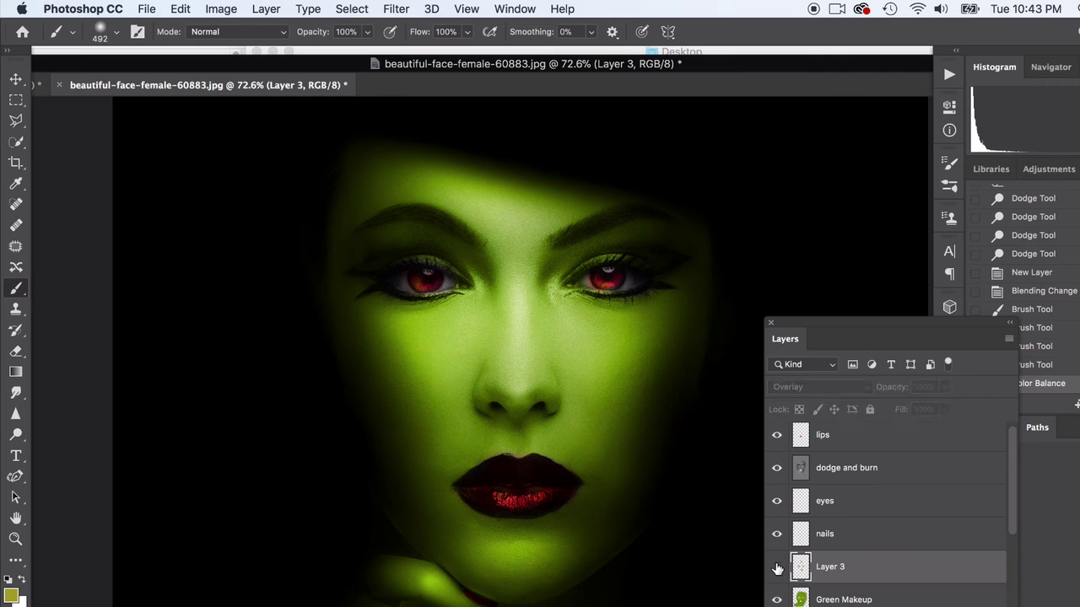
click(777, 570)
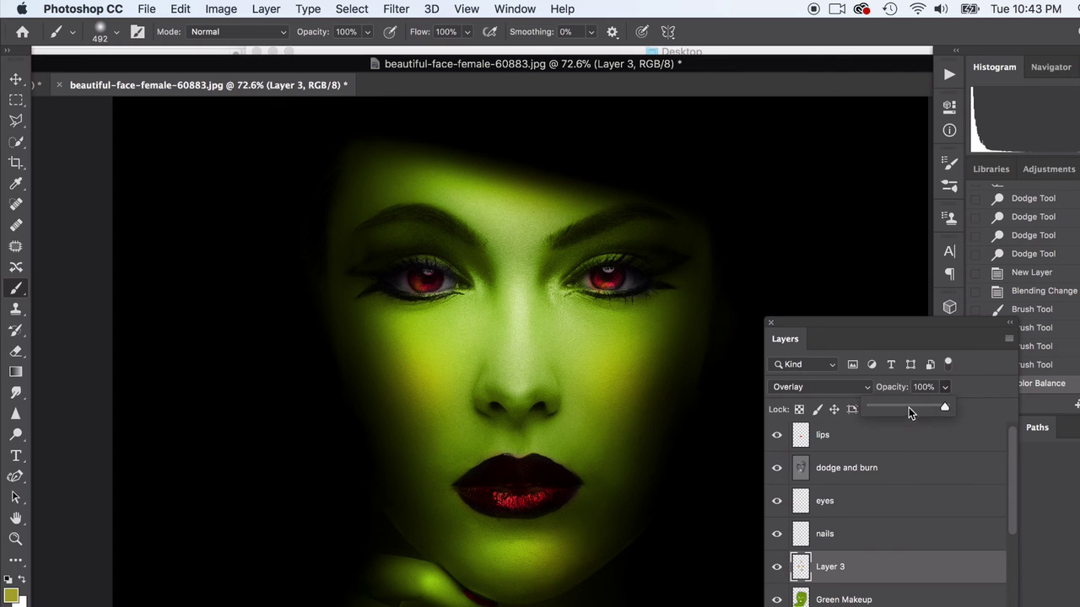
drag(945, 407, 919, 409)
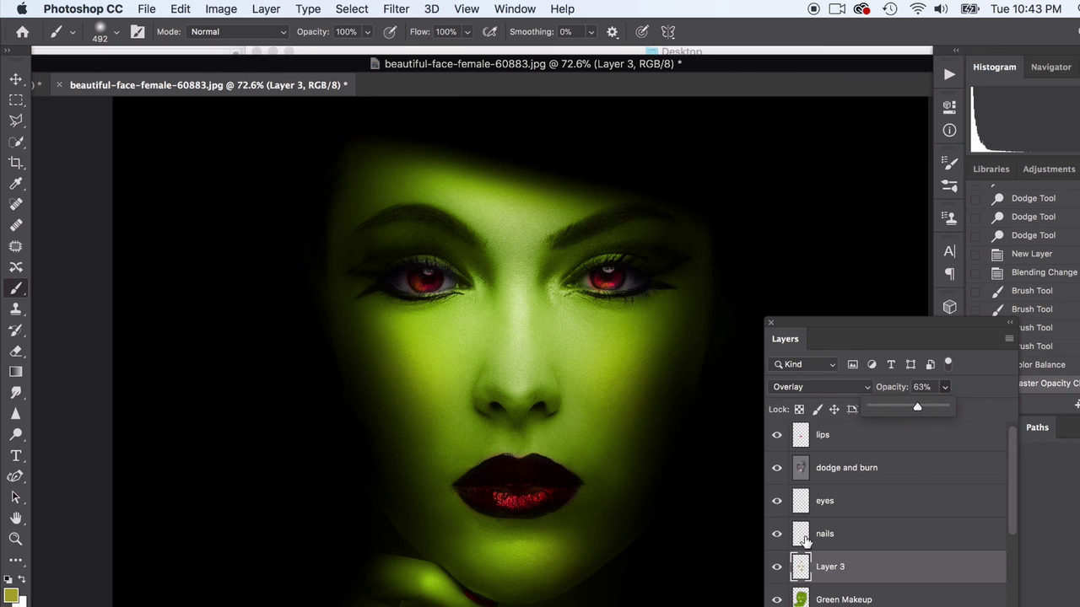
click(777, 571)
click(778, 571)
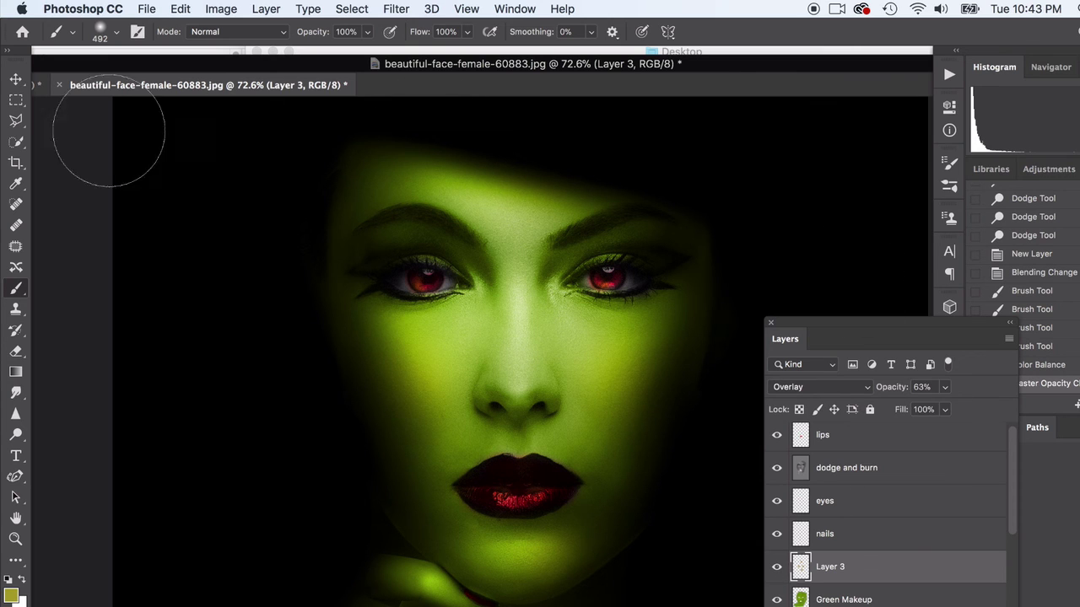
Select the dark background layer and sample black from the image's dark area as the foreground color
click(15, 79)
click(257, 325)
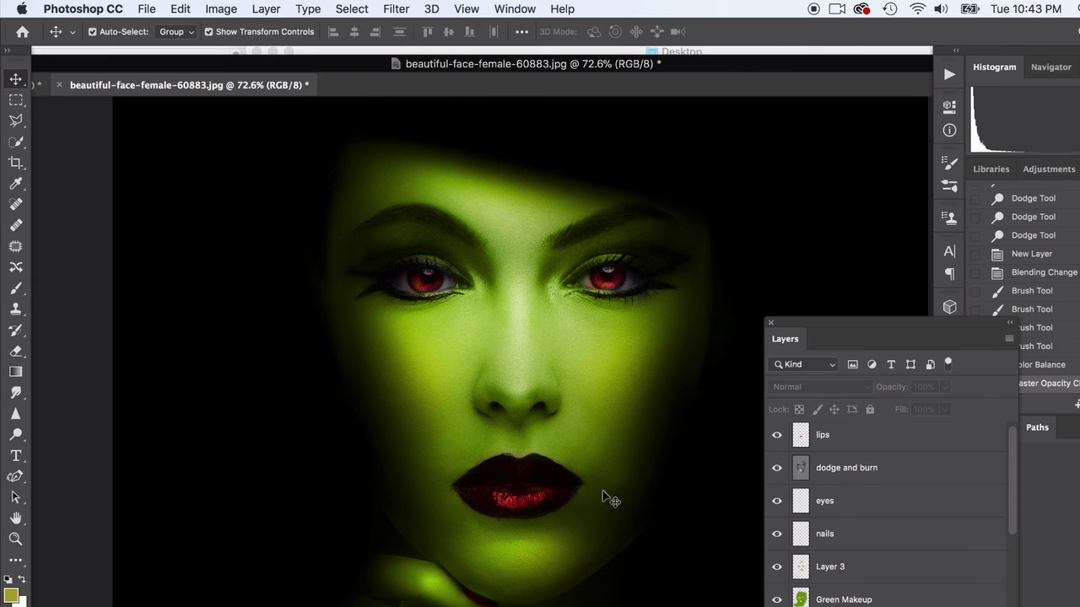
scroll(557, 341, down, 5)
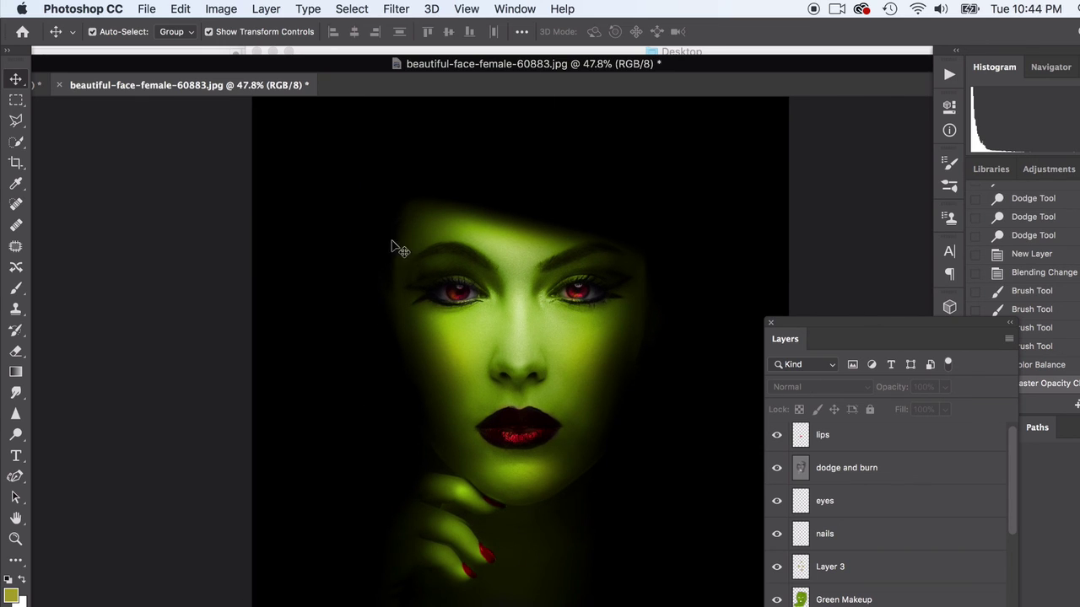
scroll(826, 544, down, 3)
click(844, 563)
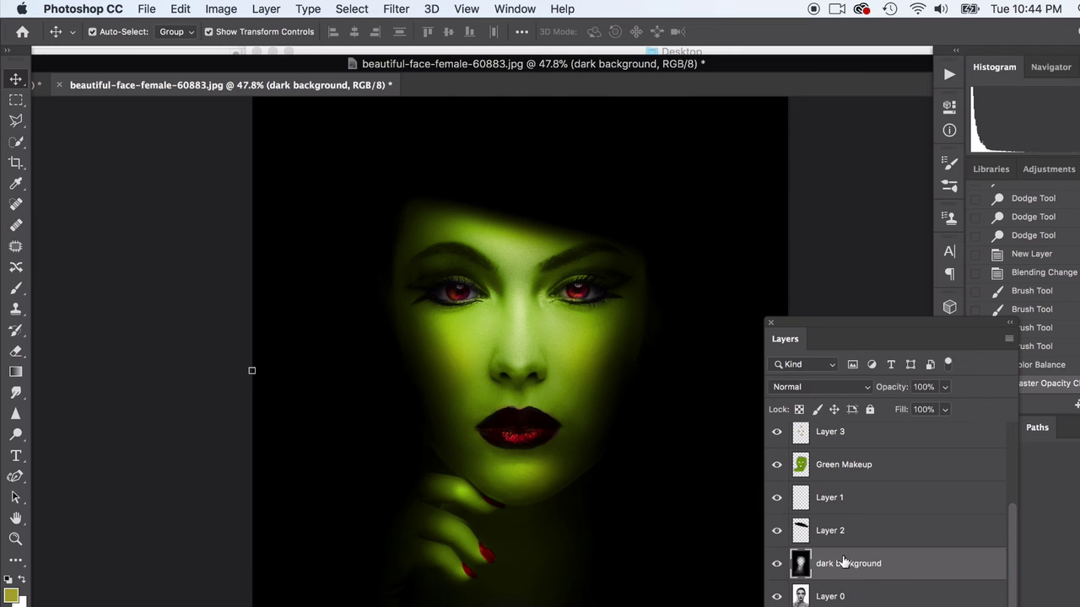
click(13, 597)
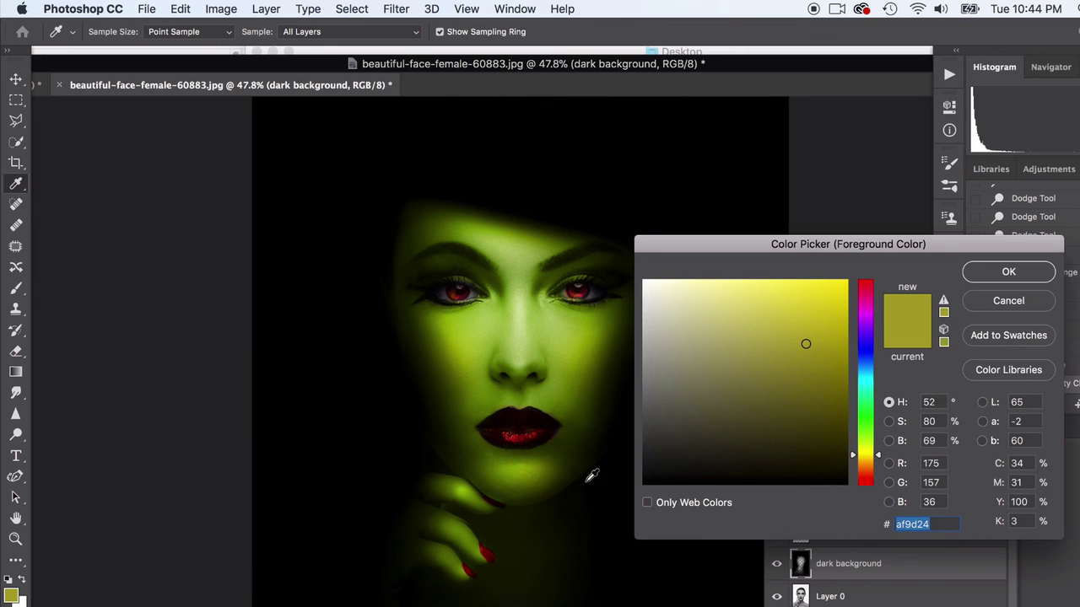
click(625, 497)
click(982, 276)
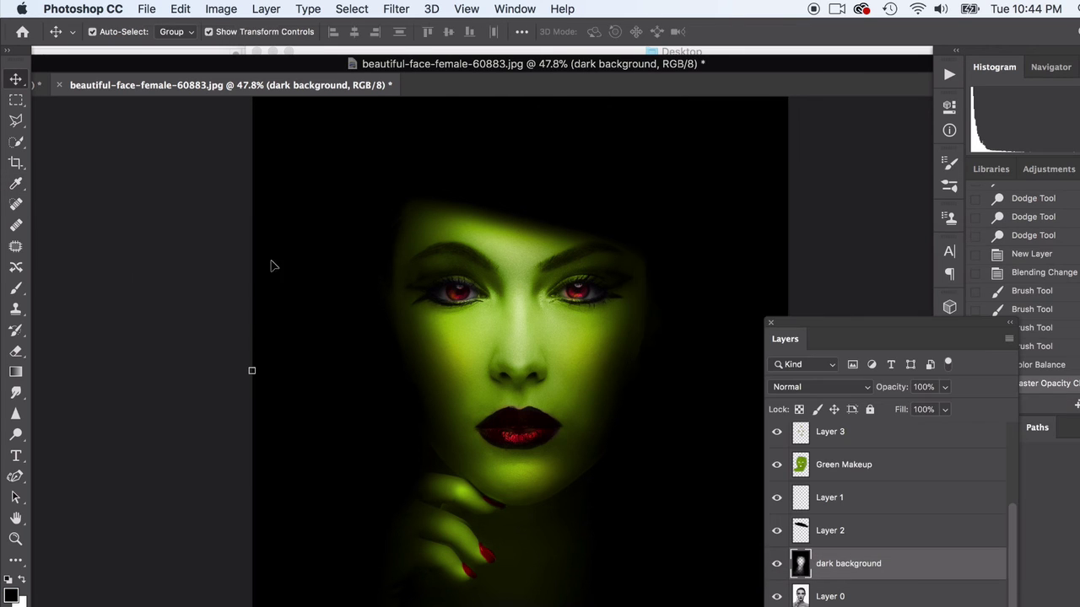
Set the brush opacity to 39% and paint black along the left edge of the face on the dark background layer
click(14, 291)
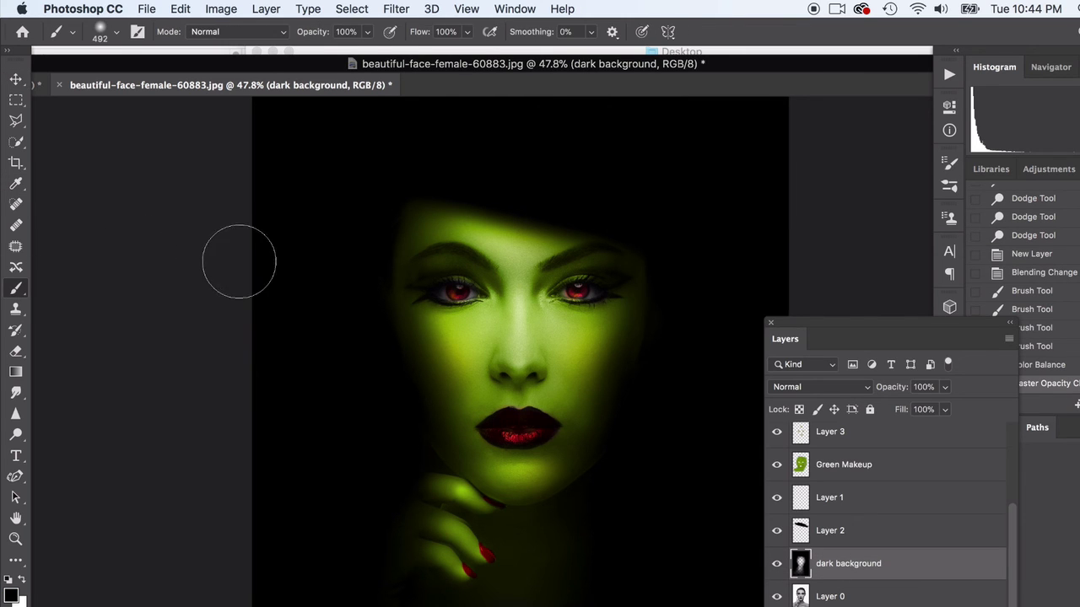
click(367, 32)
drag(326, 50, 322, 48)
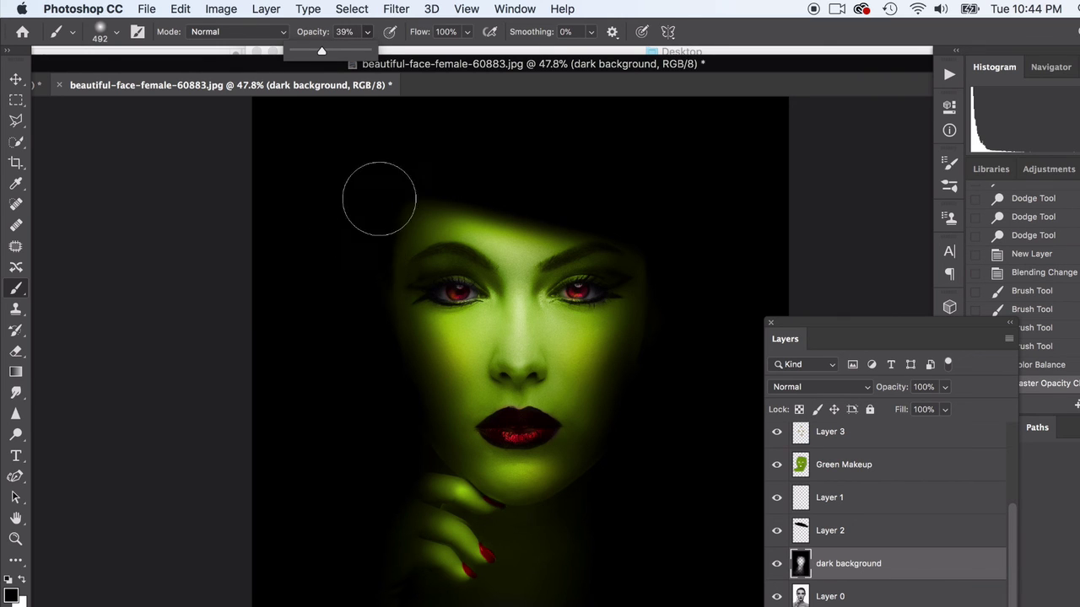
mouse_move(376, 341)
mouse_down()
mouse_move(389, 211)
mouse_move(385, 348)
mouse_up()
drag(372, 266, 355, 238)
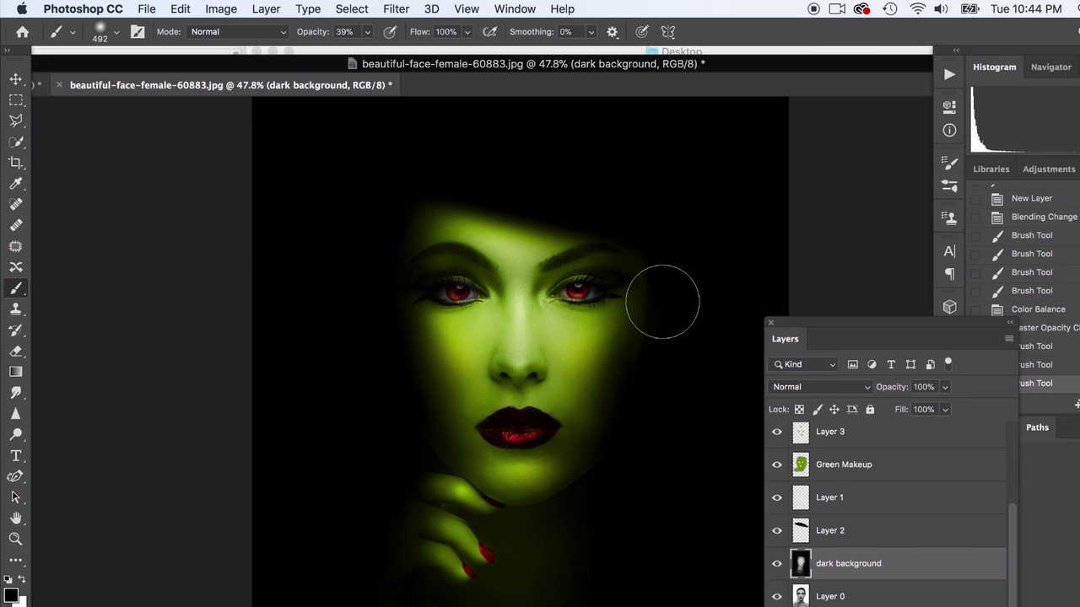